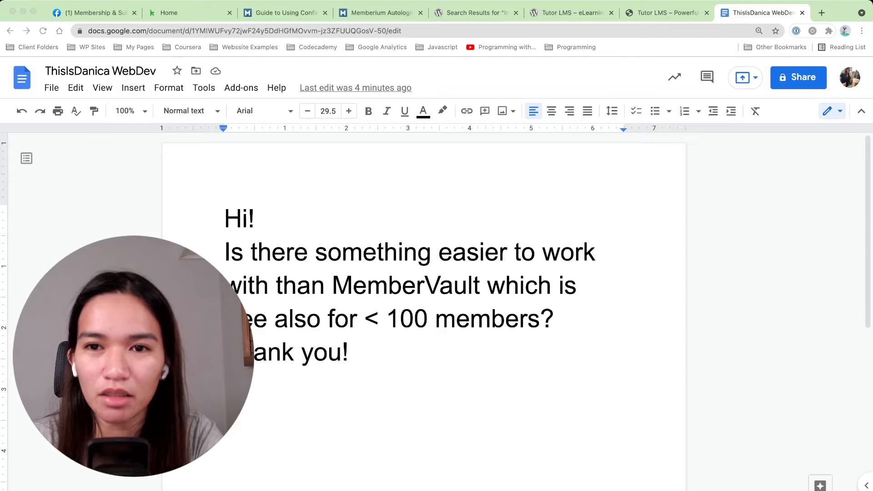
Step: Switch from the question document to the Tutor LMS plugin page on WordPress.org
{"action": "left_click", "coordinate": [350, 353]}
{"action": "left_click", "coordinate": [569, 13]}
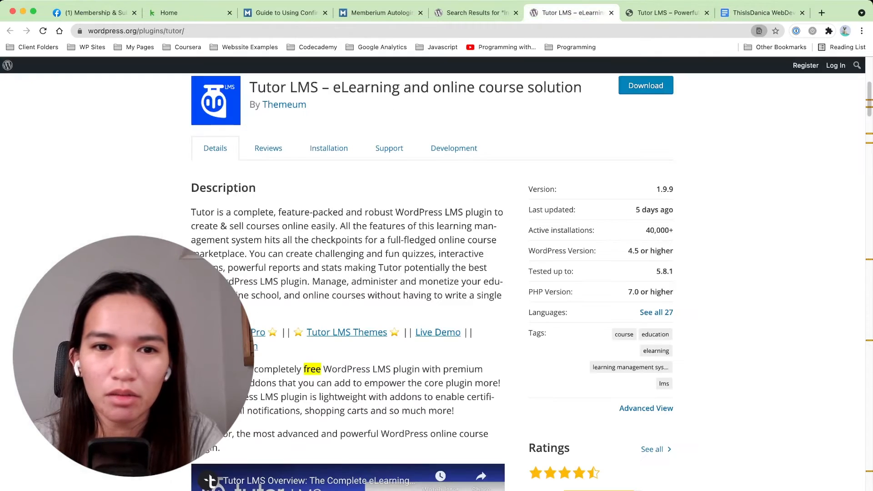
{"action": "scroll", "coordinate": [433, 273], "scroll_direction": "up", "scroll_amount": 5}
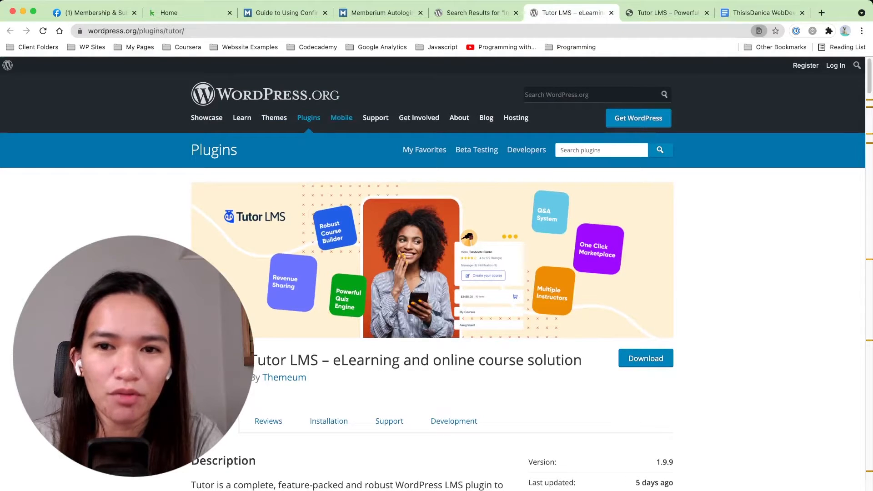
Step: Look through the WordPress.org plugin search results for "lms" to compare the available LMS plugins
{"action": "key", "text": "ctrl+shift+Tab"}
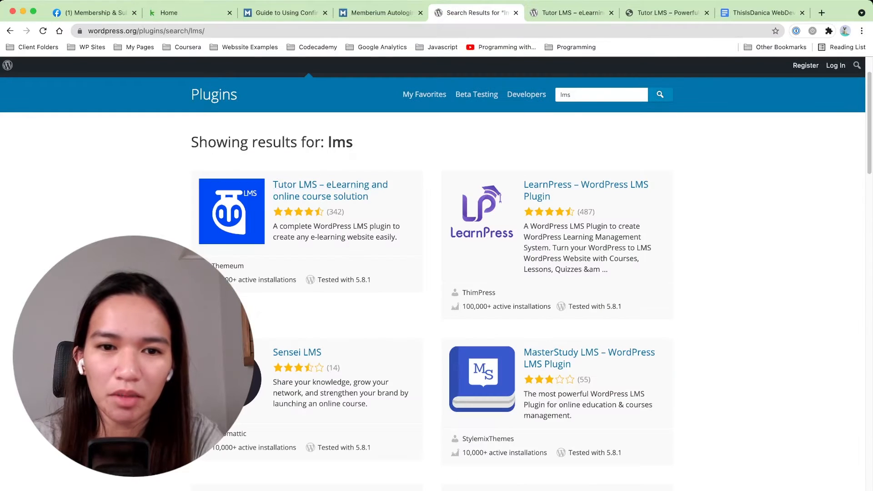
{"action": "scroll", "coordinate": [433, 272], "scroll_direction": "down", "scroll_amount": 10}
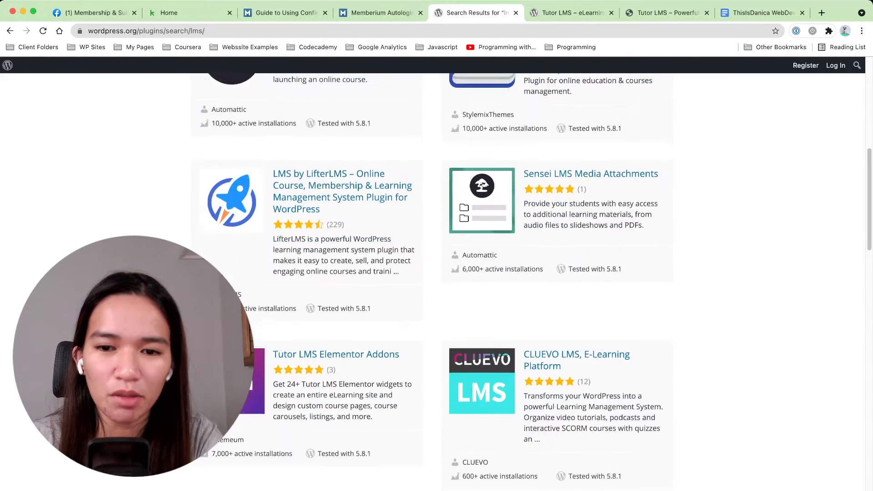
{"action": "scroll", "coordinate": [432, 273], "scroll_direction": "down", "scroll_amount": 4}
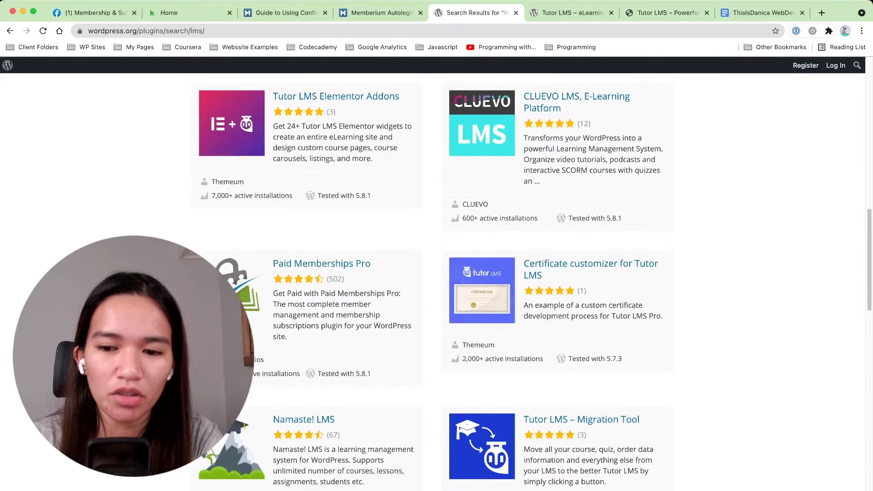
{"action": "scroll", "coordinate": [433, 273], "scroll_direction": "up", "scroll_amount": 14}
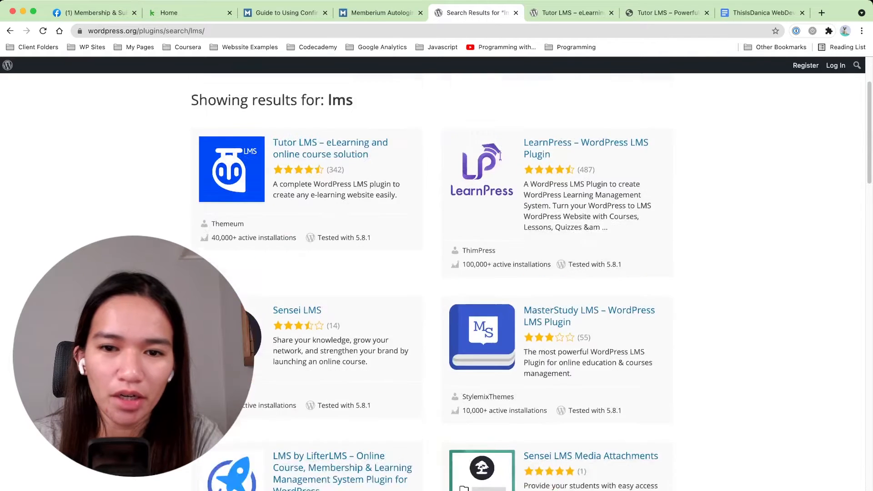
{"action": "scroll", "coordinate": [432, 273], "scroll_direction": "down", "scroll_amount": 3}
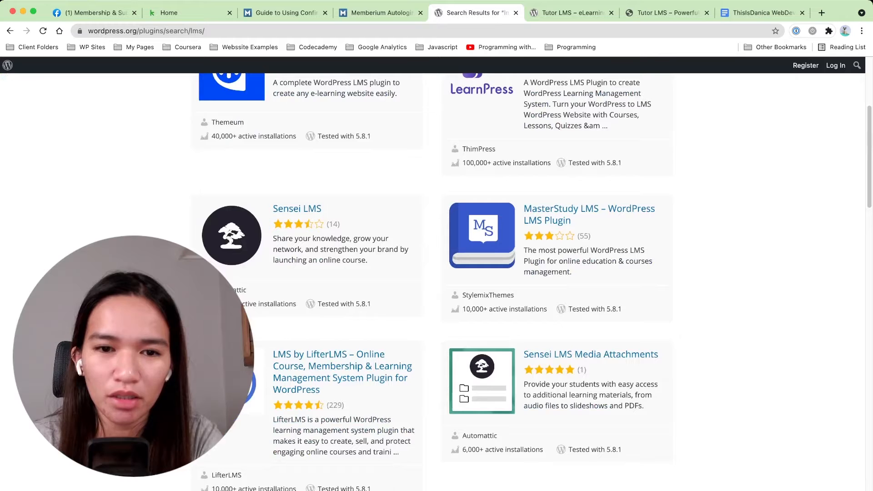
{"action": "scroll", "coordinate": [432, 273], "scroll_direction": "down", "scroll_amount": 5}
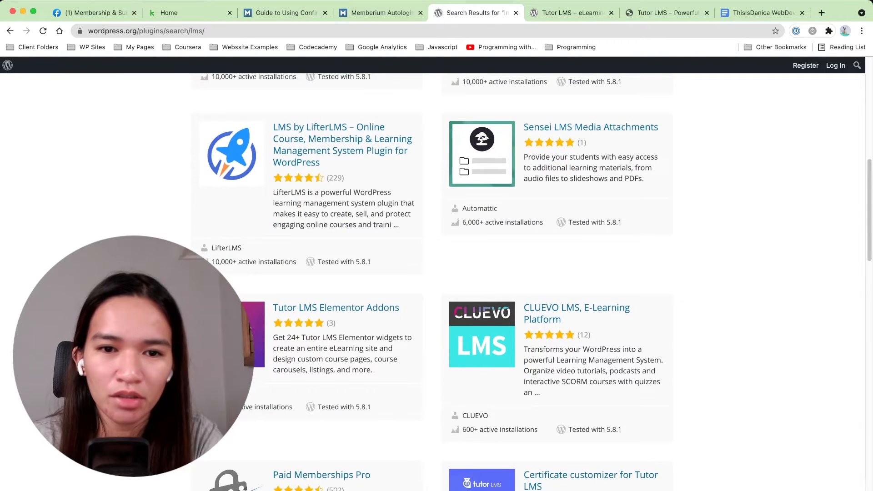
{"action": "scroll", "coordinate": [433, 273], "scroll_direction": "up", "scroll_amount": 8}
{"action": "scroll", "coordinate": [432, 273], "scroll_direction": "down", "scroll_amount": 8}
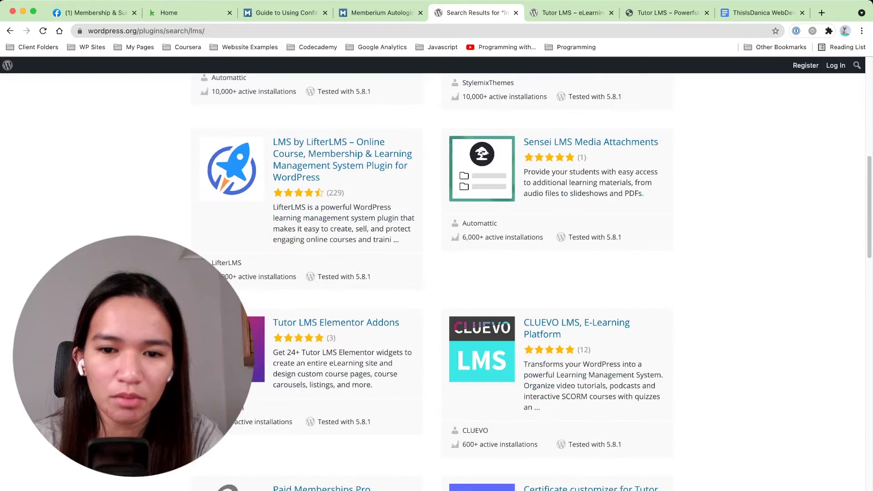
{"action": "scroll", "coordinate": [432, 273], "scroll_direction": "down", "scroll_amount": 5}
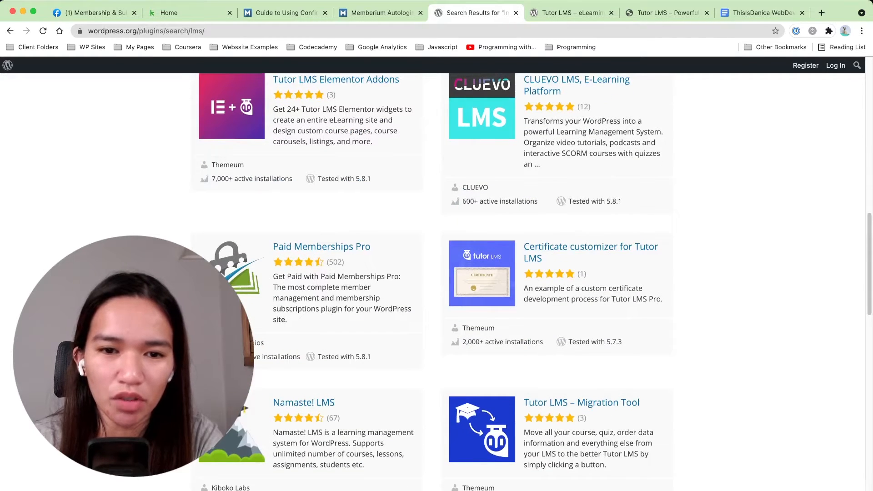
{"action": "scroll", "coordinate": [432, 273], "scroll_direction": "down", "scroll_amount": 5}
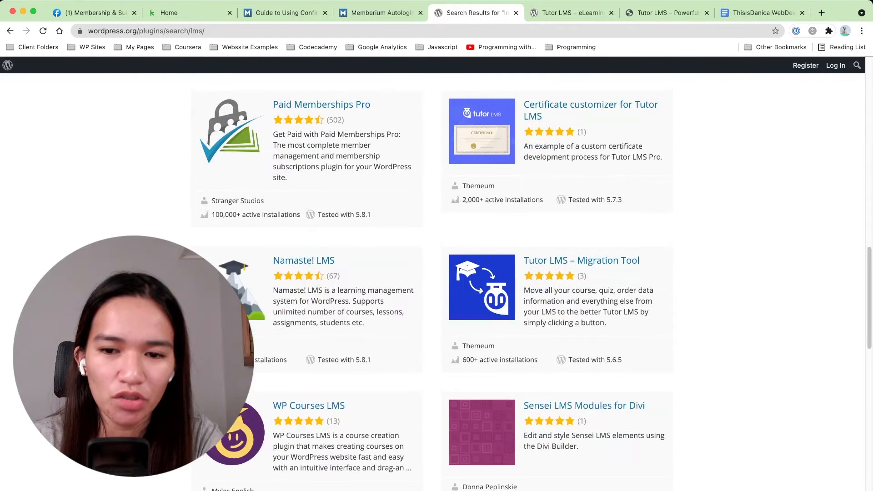
{"action": "scroll", "coordinate": [432, 273], "scroll_direction": "up", "scroll_amount": 4}
{"action": "scroll", "coordinate": [432, 273], "scroll_direction": "up", "scroll_amount": 10}
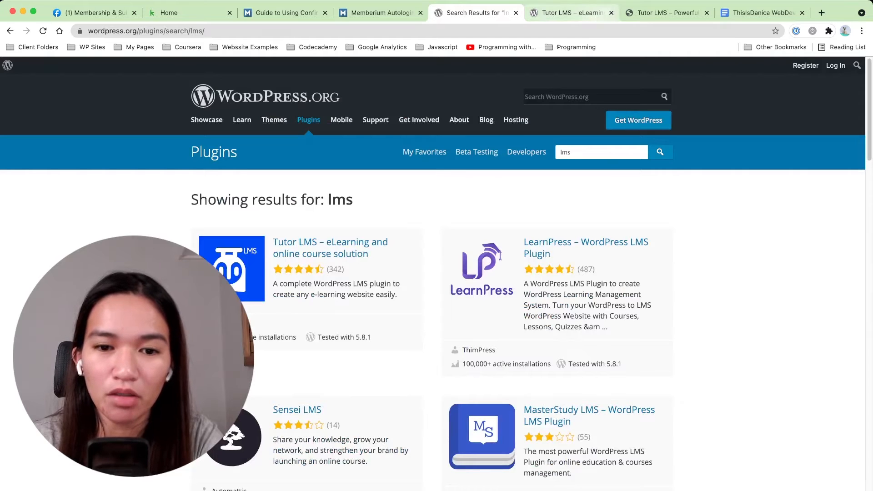
{"action": "scroll", "coordinate": [433, 282], "scroll_direction": "down", "scroll_amount": 3}
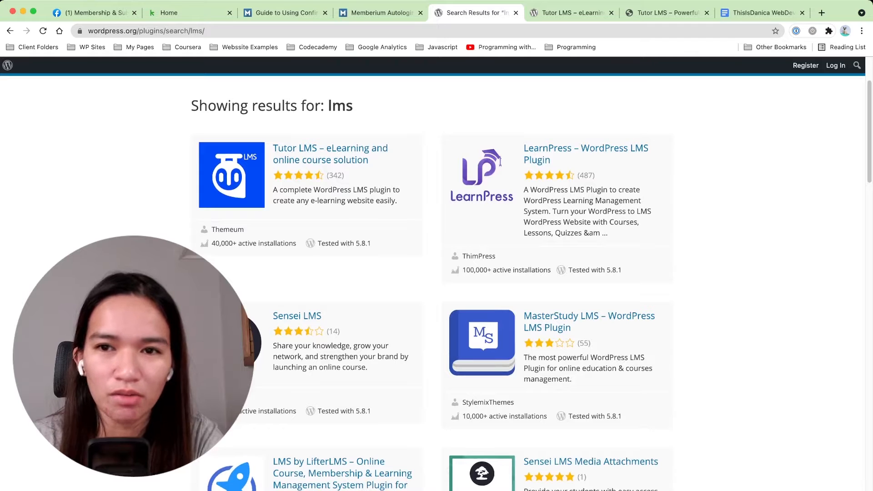
Step: Review the Tutor LMS plugin page's description, ratings, feature list and applications
{"action": "left_click", "coordinate": [572, 13]}
{"action": "scroll", "coordinate": [432, 282], "scroll_direction": "down", "scroll_amount": 1}
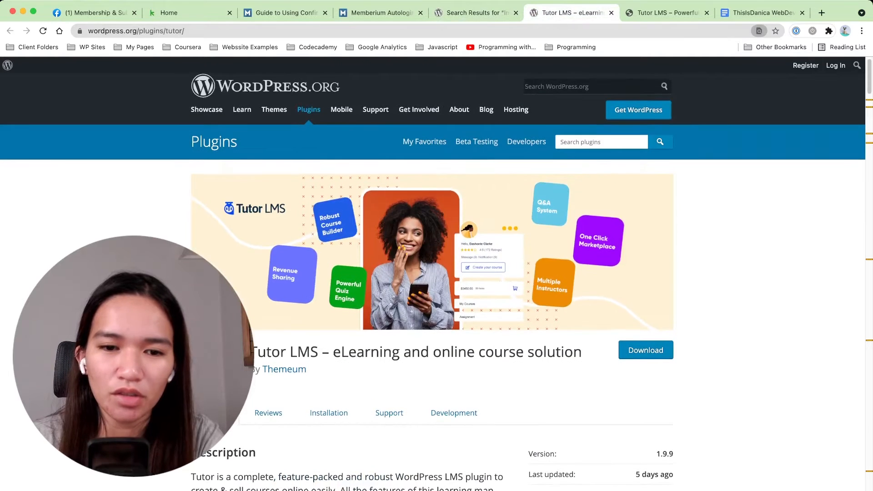
{"action": "scroll", "coordinate": [432, 282], "scroll_direction": "down", "scroll_amount": 6}
{"action": "scroll", "coordinate": [432, 282], "scroll_direction": "up", "scroll_amount": 4}
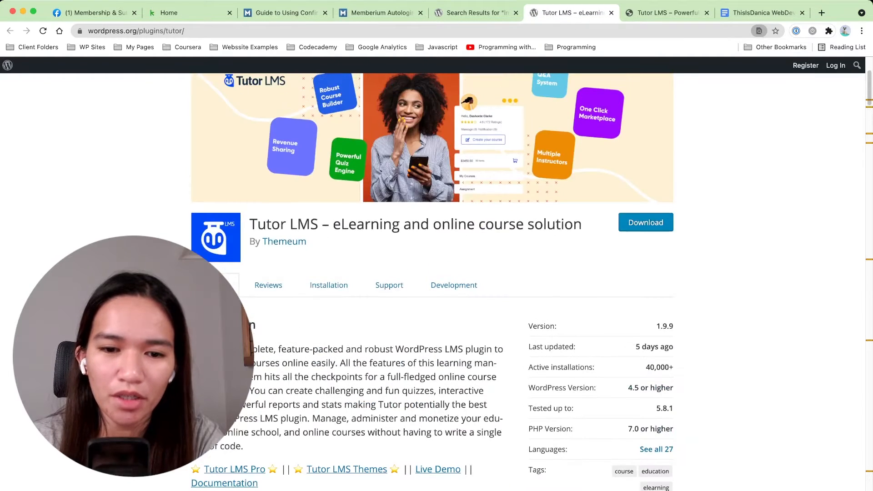
{"action": "scroll", "coordinate": [432, 282], "scroll_direction": "down", "scroll_amount": 5}
{"action": "scroll", "coordinate": [432, 282], "scroll_direction": "down", "scroll_amount": 12}
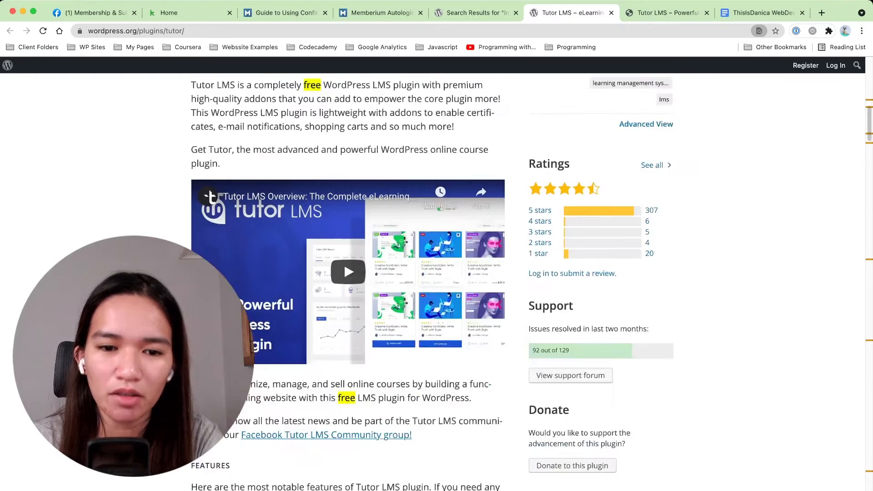
{"action": "scroll", "coordinate": [432, 282], "scroll_direction": "down", "scroll_amount": 10}
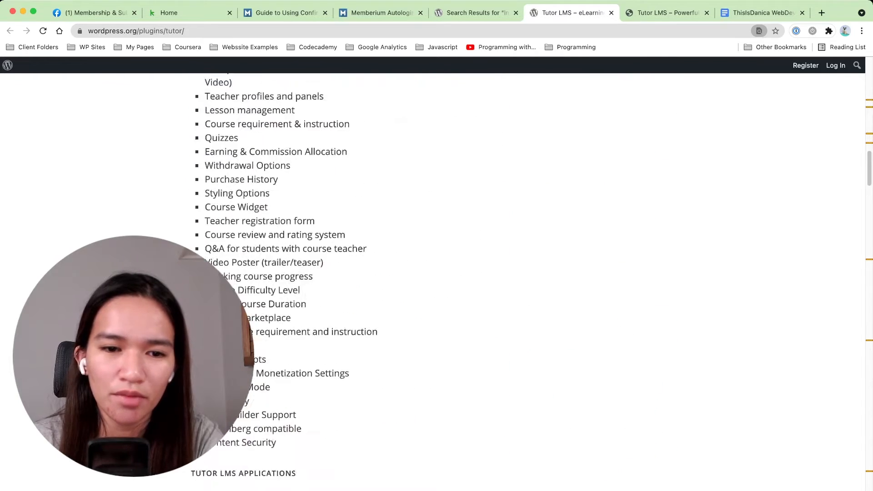
{"action": "scroll", "coordinate": [432, 282], "scroll_direction": "up", "scroll_amount": 1}
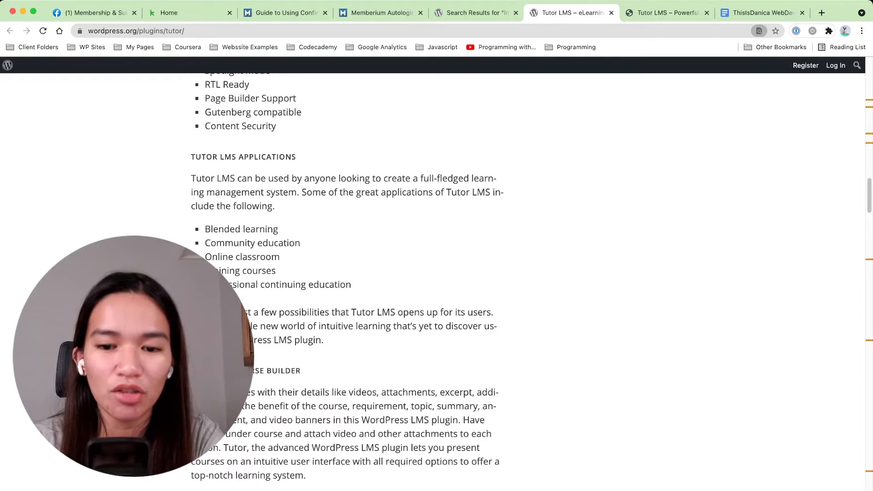
Step: In the Members1 Demo Site's WordPress admin, search the plugins available to add for "tutor lms"
{"action": "key", "text": "super+Tab"}
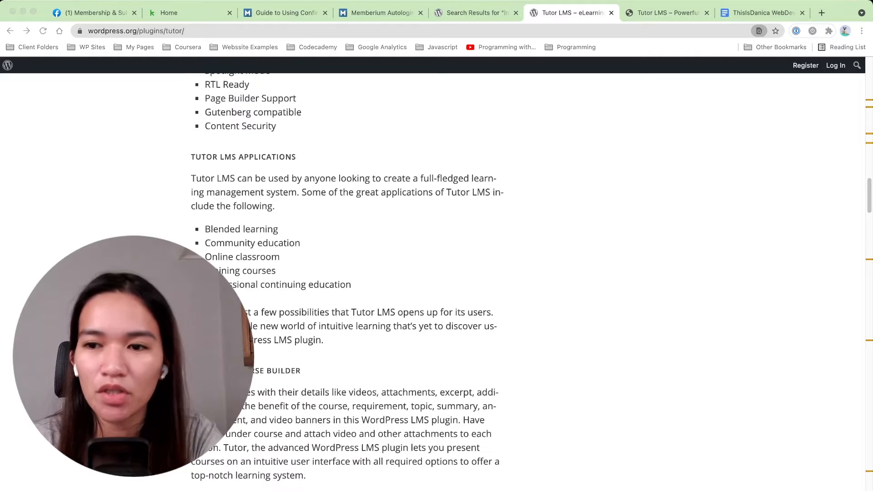
{"action": "key", "text": "super+Tab"}
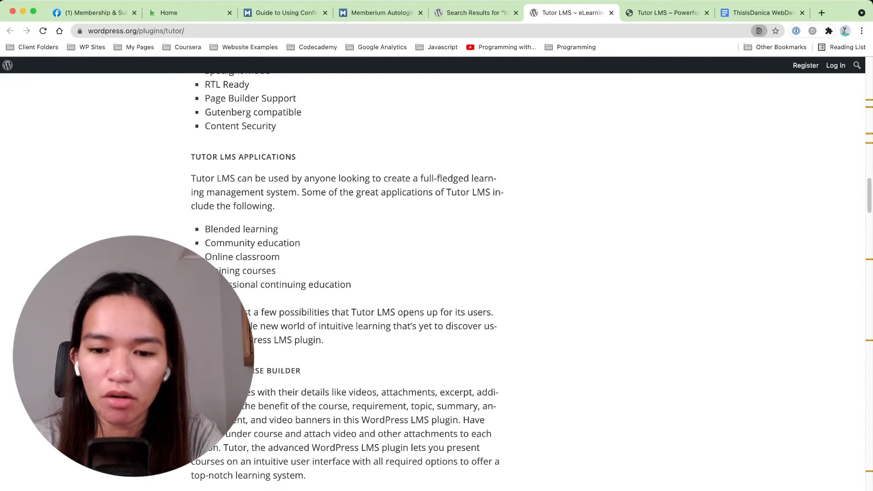
{"action": "key", "text": "super+Tab"}
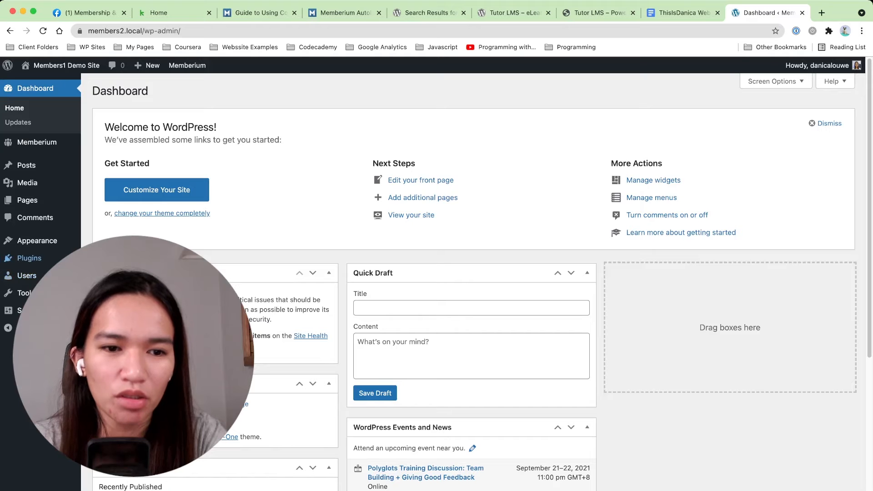
{"action": "left_click", "coordinate": [70, 258]}
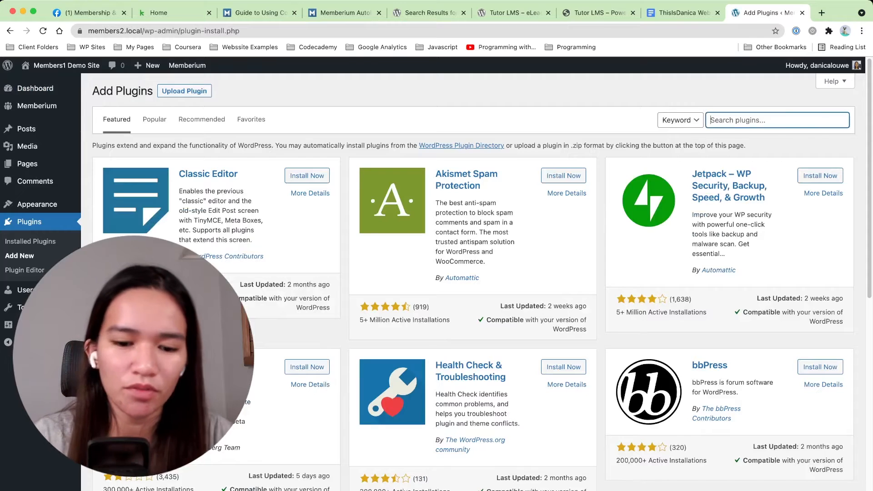
{"action": "type", "text": "or lms"}
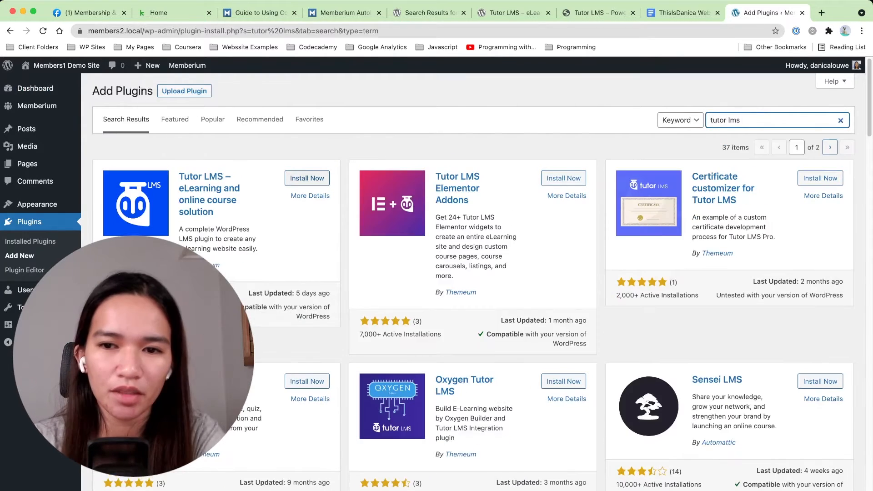
Step: Install and activate the plugin Tutor LMS – eLearning and online course solution
{"action": "left_click", "coordinate": [307, 178]}
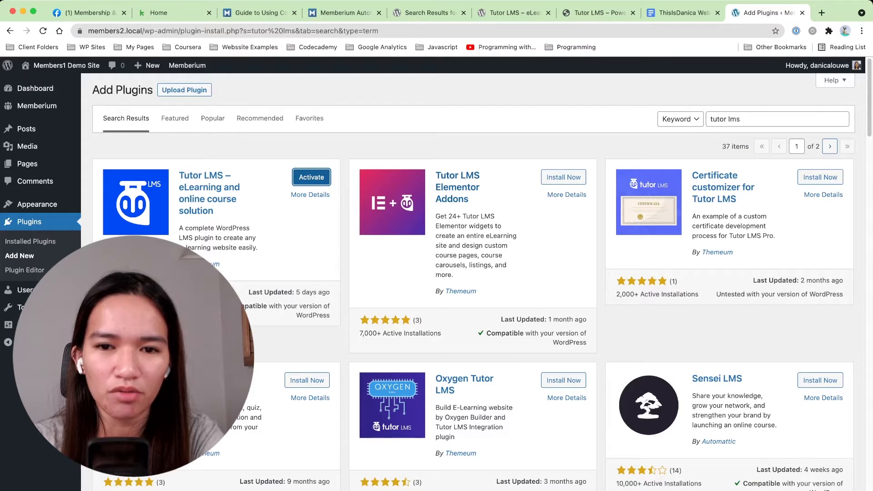
{"action": "left_click_drag", "start_coordinate": [441, 226], "coordinate": [454, 275]}
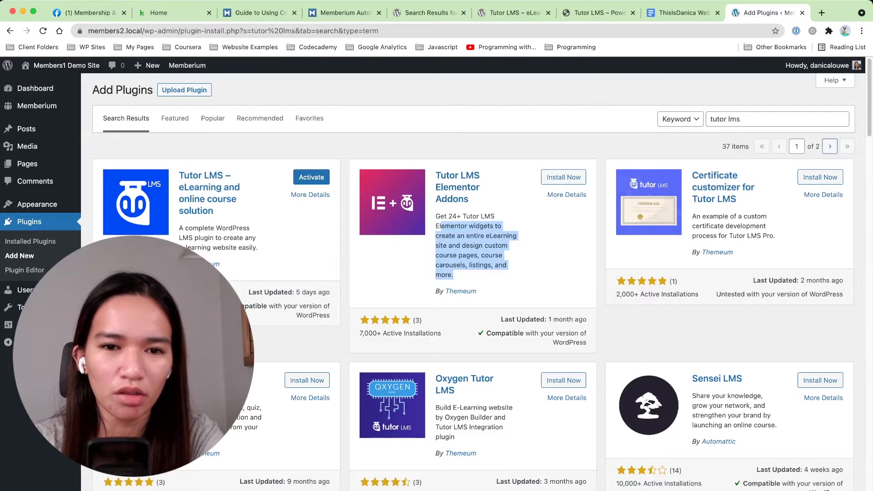
{"action": "key", "text": "Return"}
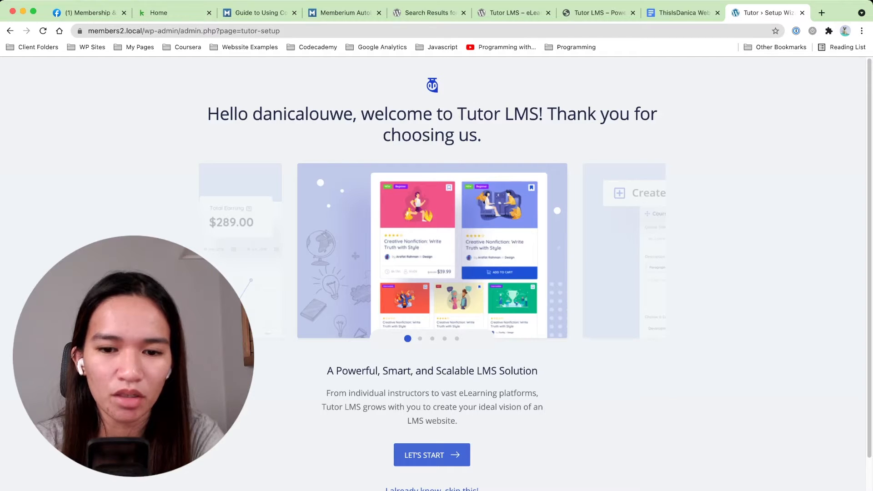
Step: Start the Tutor LMS setup wizard and choose Individual as the platform category
{"action": "left_click", "coordinate": [432, 455]}
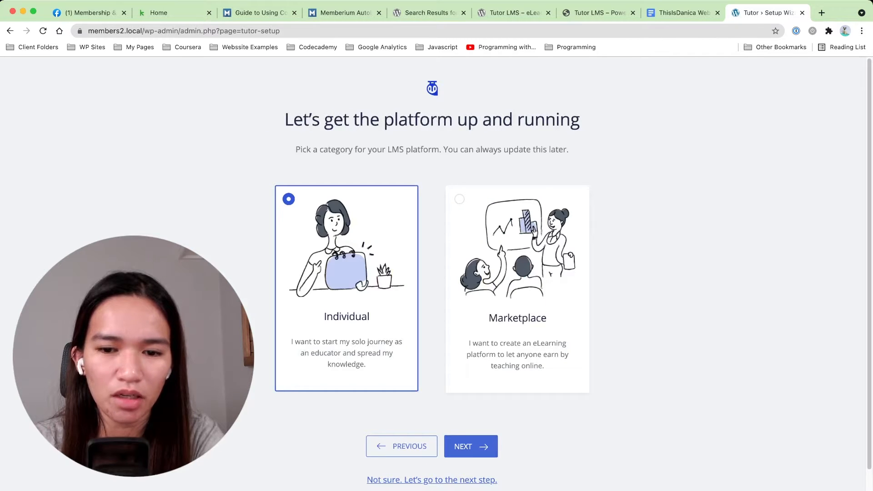
{"action": "left_click", "coordinate": [470, 446]}
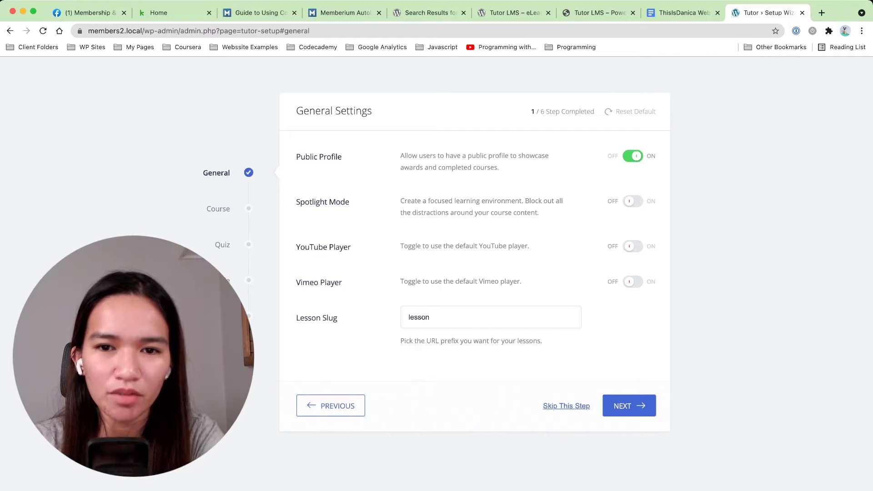
Step: Read through the general settings and accept them with only Public Profile on and "lesson" as the lesson slug
{"action": "left_click_drag", "start_coordinate": [430, 156], "coordinate": [499, 168]}
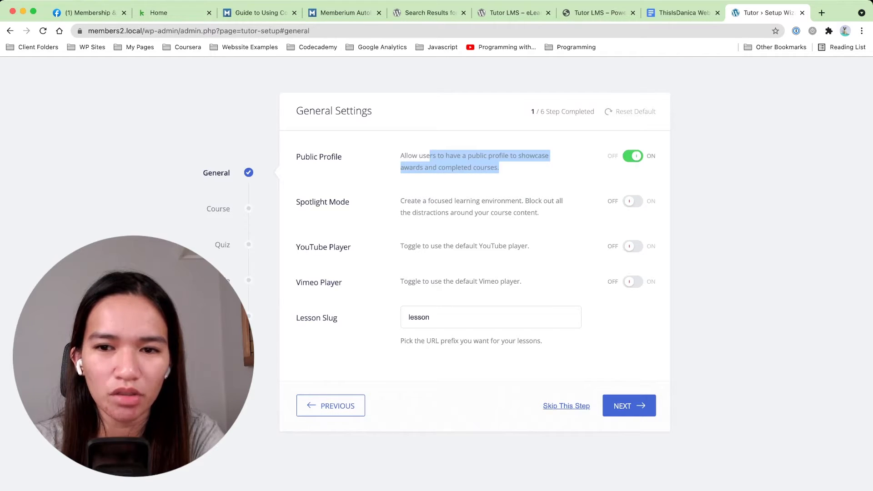
{"action": "left_click_drag", "start_coordinate": [401, 200], "coordinate": [539, 213]}
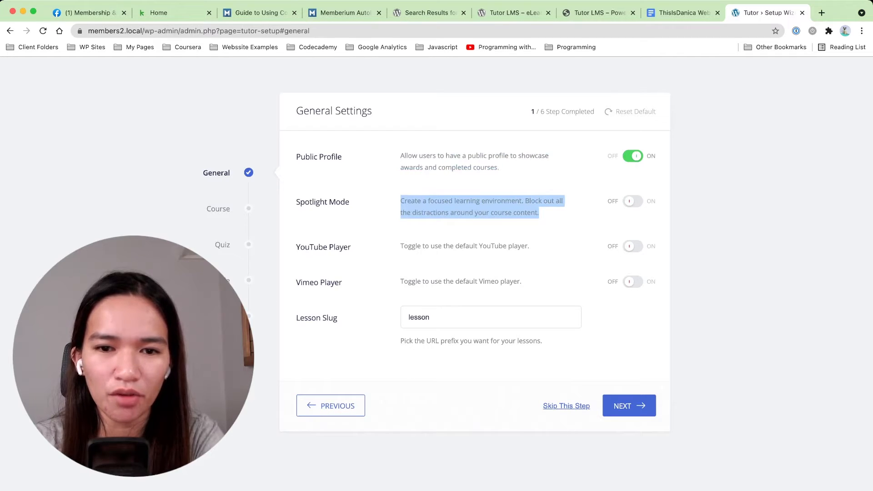
{"action": "left_click_drag", "start_coordinate": [401, 245], "coordinate": [529, 246]}
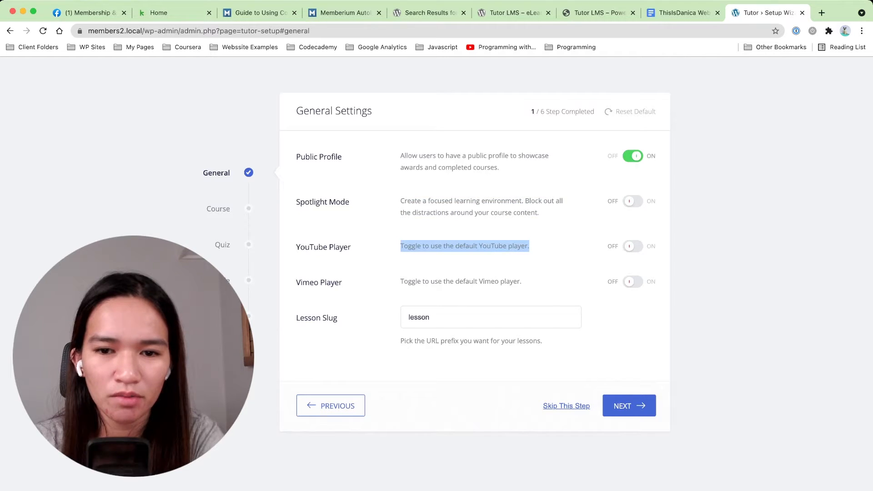
{"action": "left_click_drag", "start_coordinate": [400, 281], "coordinate": [522, 282]}
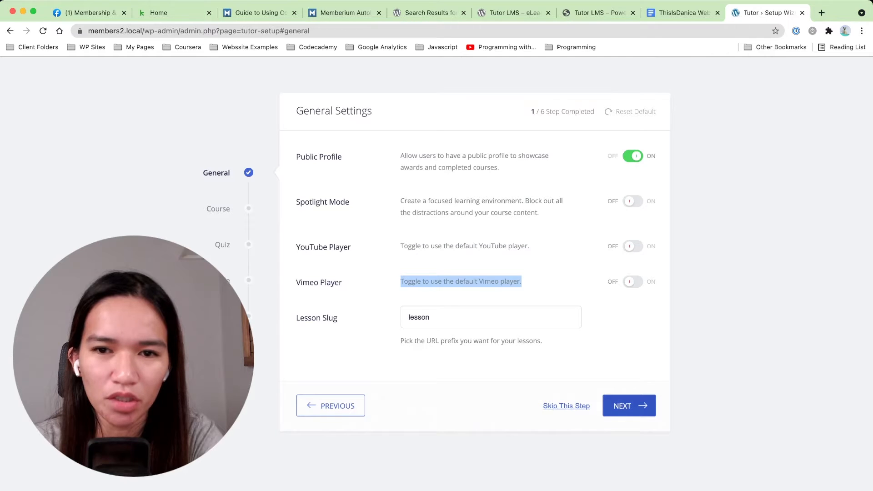
{"action": "left_click", "coordinate": [629, 406]}
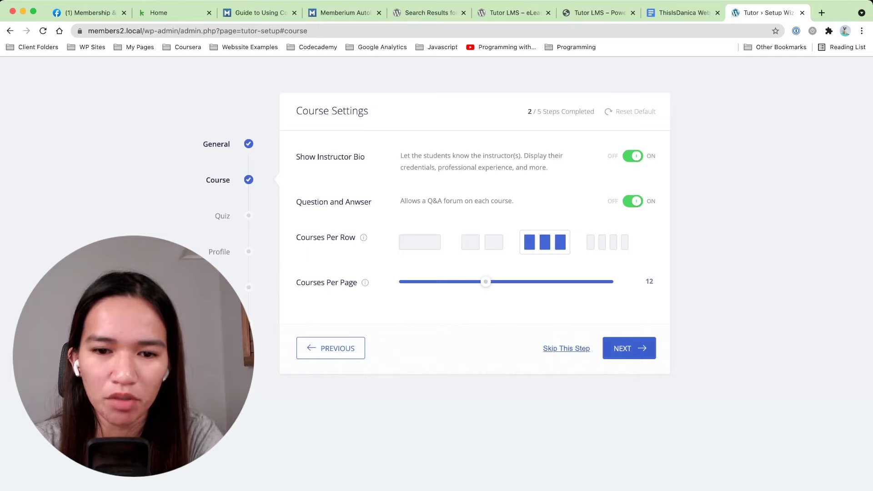
Step: Accept the course settings with three courses per row and 12 per page, and the quiz settings with 10 attempts and Highest Grade
{"action": "left_click", "coordinate": [629, 349]}
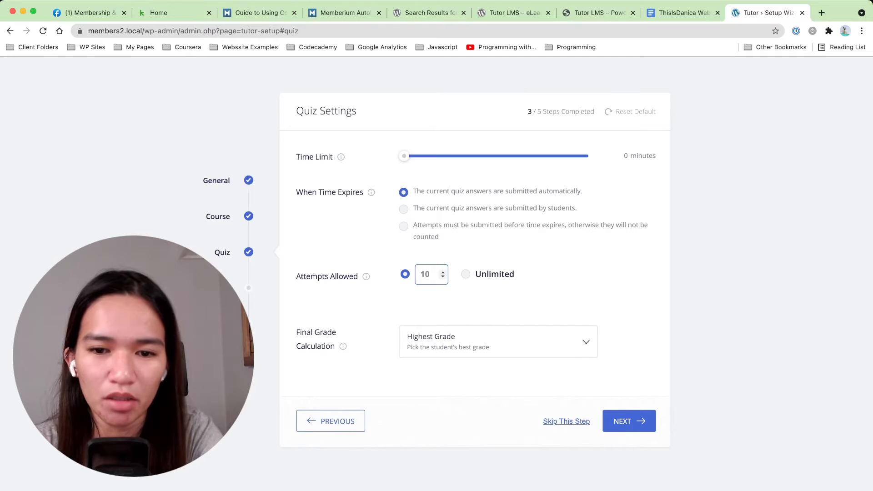
{"action": "left_click", "coordinate": [630, 421]}
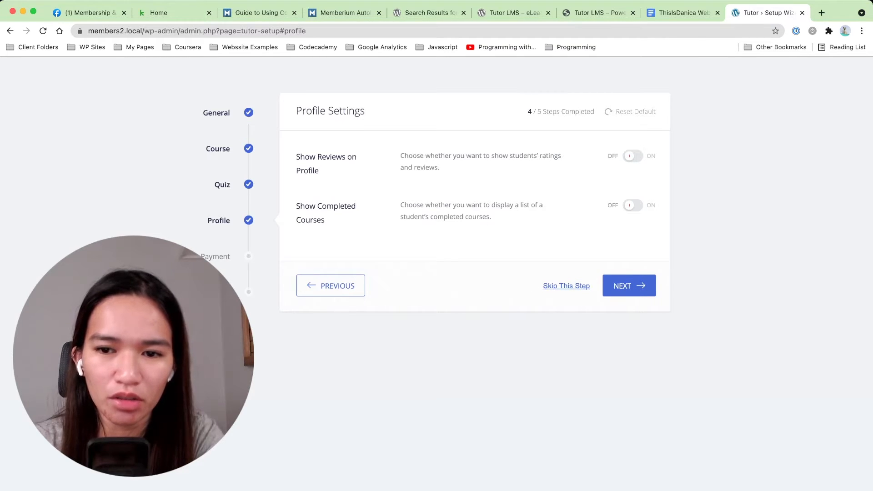
Step: Accept the profile settings with both options off, and finish the setup wizard with Guest Checkout turned on
{"action": "left_click", "coordinate": [629, 286]}
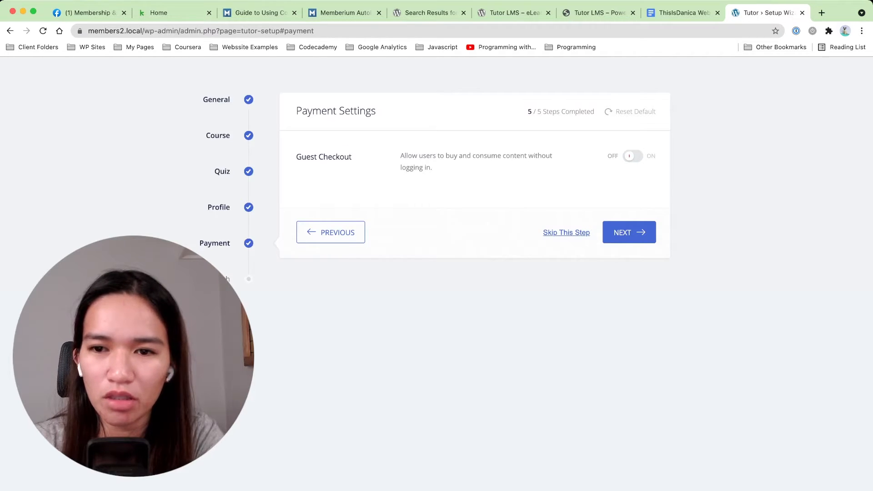
{"action": "left_click", "coordinate": [633, 156]}
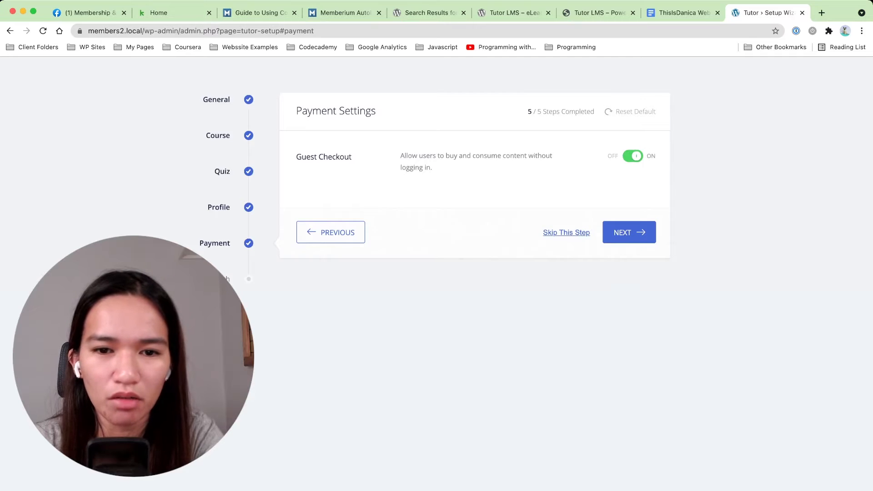
{"action": "left_click", "coordinate": [629, 233]}
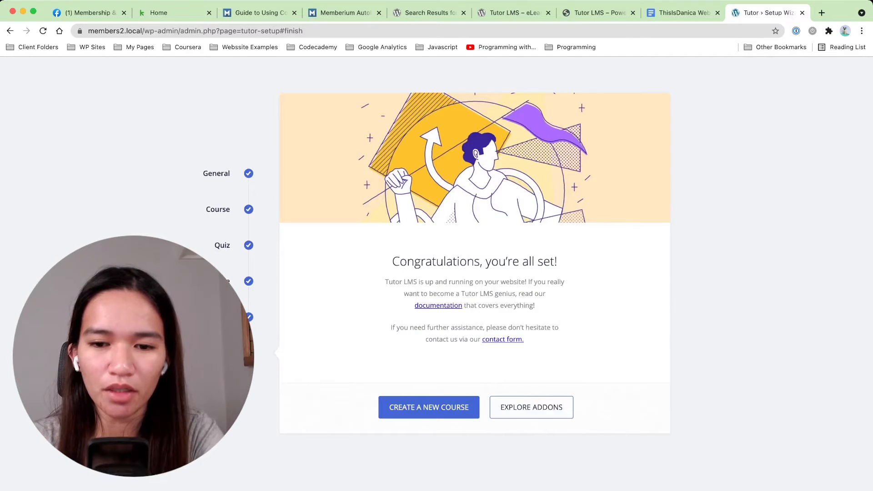
Step: Open the Tutor LMS add-ons overview and enable site membership so students and instructors can register
{"action": "left_click", "coordinate": [531, 407]}
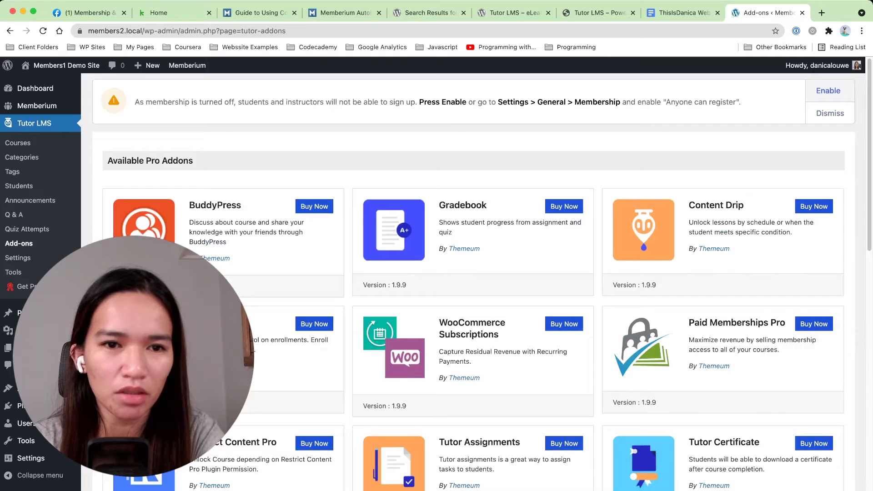
{"action": "left_click", "coordinate": [829, 91]}
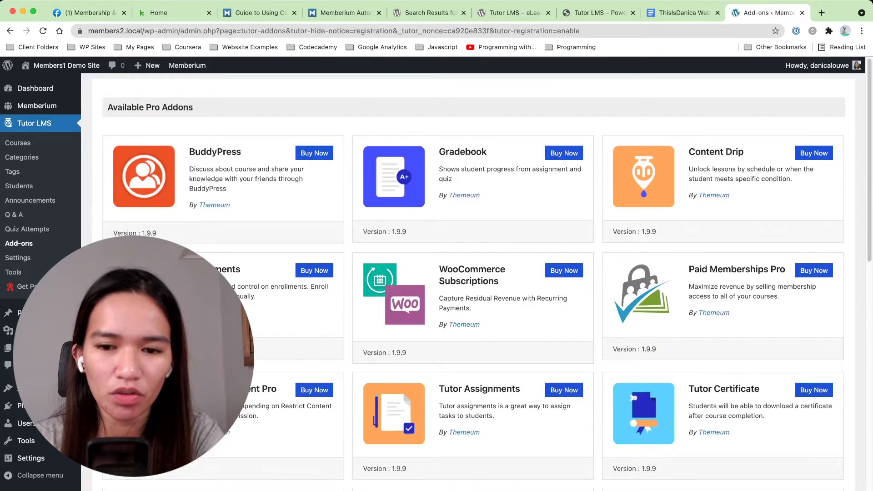
Step: Look through the available Pro add-ons, reading the Tutor Zoom Integration and Google Classroom Integration descriptions
{"action": "scroll", "coordinate": [473, 273], "scroll_direction": "down", "scroll_amount": 15}
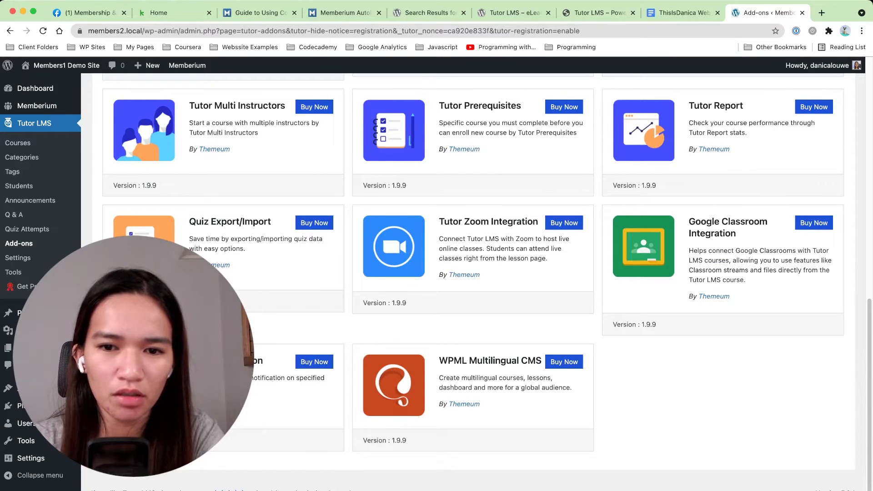
{"action": "left_click_drag", "start_coordinate": [468, 239], "coordinate": [549, 259]}
{"action": "scroll", "coordinate": [474, 273], "scroll_direction": "up", "scroll_amount": 2}
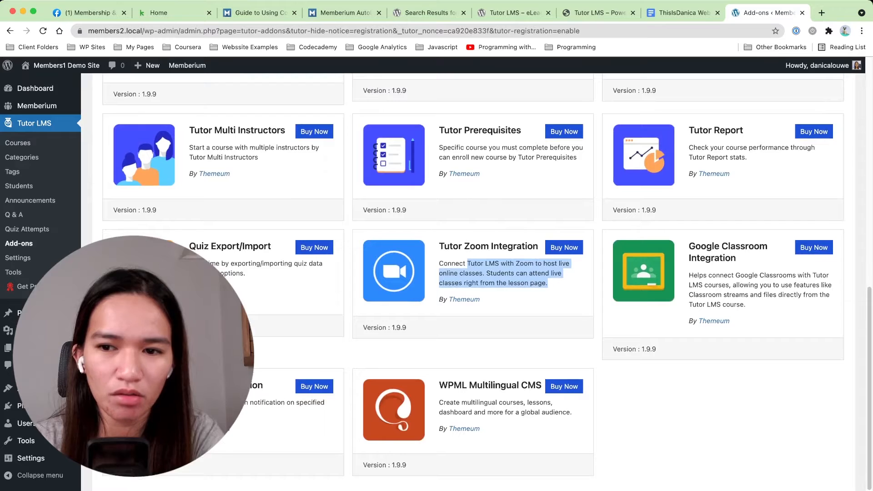
{"action": "left_click_drag", "start_coordinate": [749, 305], "coordinate": [689, 275]}
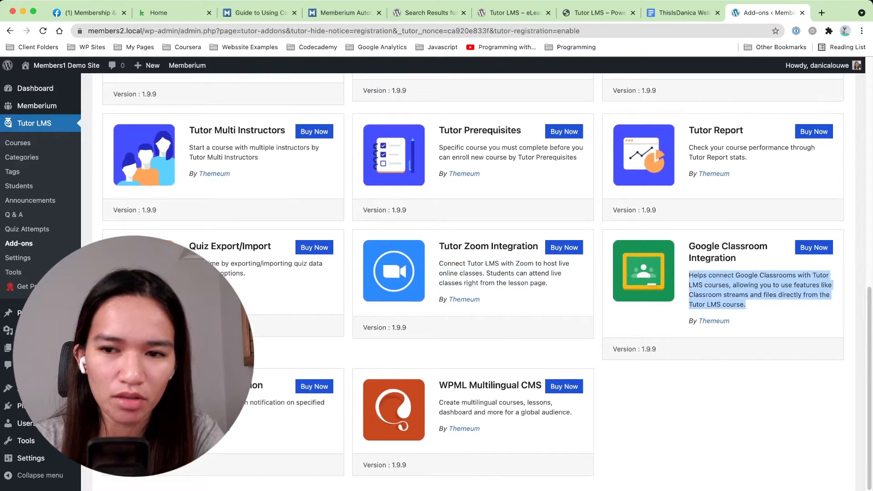
{"action": "scroll", "coordinate": [473, 273], "scroll_direction": "up", "scroll_amount": 1}
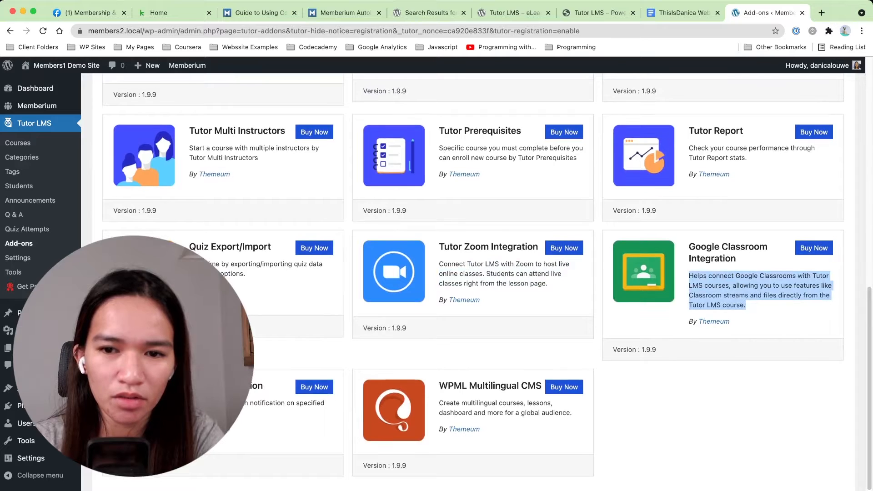
Step: Open the purchase page for Tutor Zoom Integration and examine the Tutor LMS annual plans, disclaimer, guarantee and pricing questions
{"action": "left_click", "coordinate": [564, 248]}
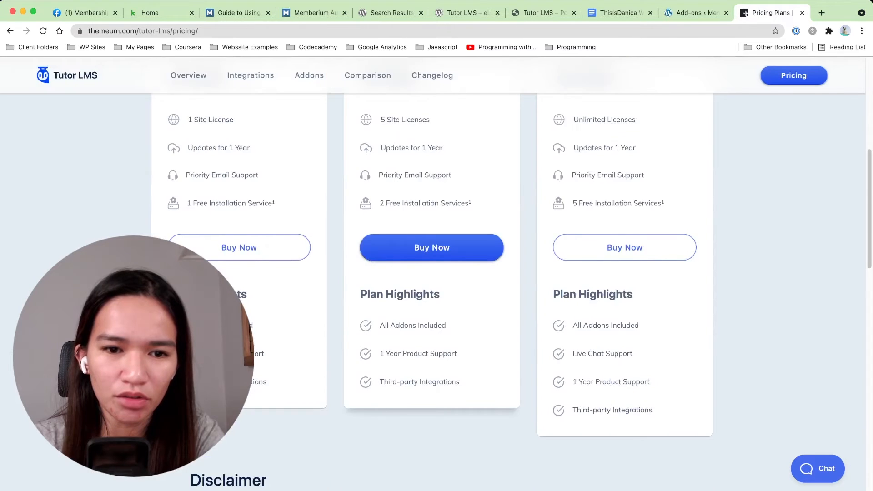
{"action": "scroll", "coordinate": [432, 272], "scroll_direction": "up", "scroll_amount": 6}
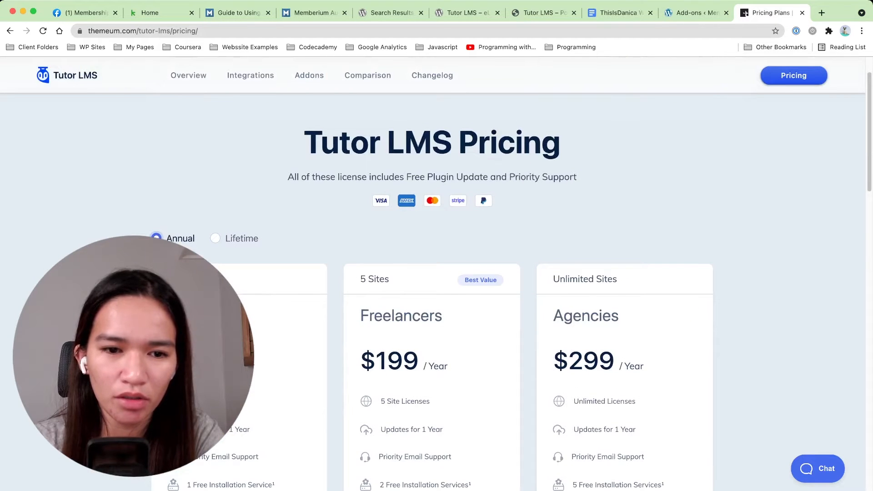
{"action": "scroll", "coordinate": [432, 273], "scroll_direction": "down", "scroll_amount": 2}
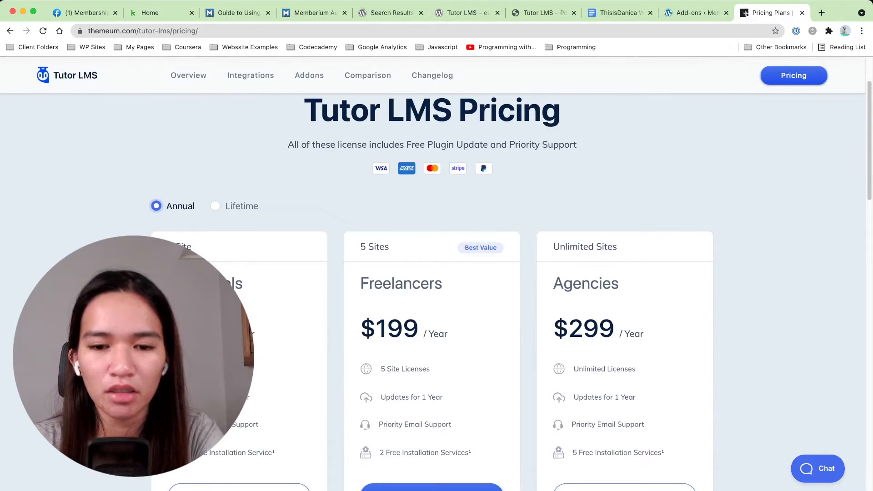
{"action": "scroll", "coordinate": [432, 291], "scroll_direction": "down", "scroll_amount": 12}
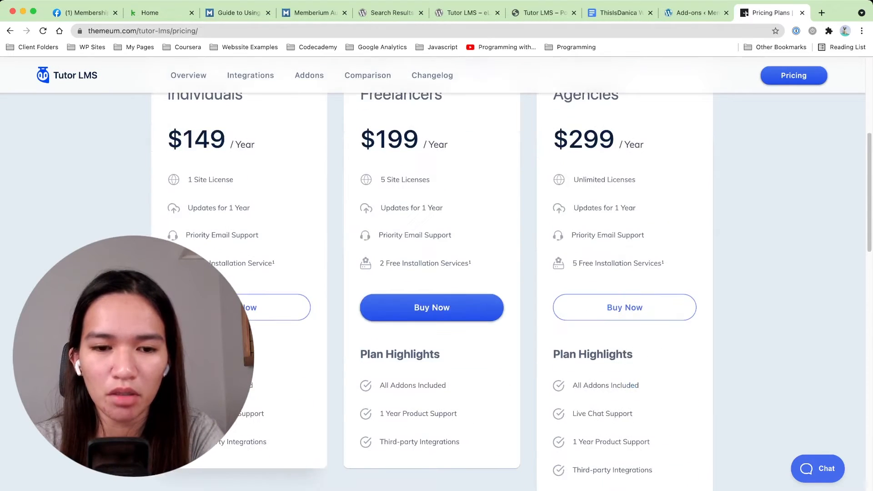
{"action": "scroll", "coordinate": [432, 273], "scroll_direction": "up", "scroll_amount": 6}
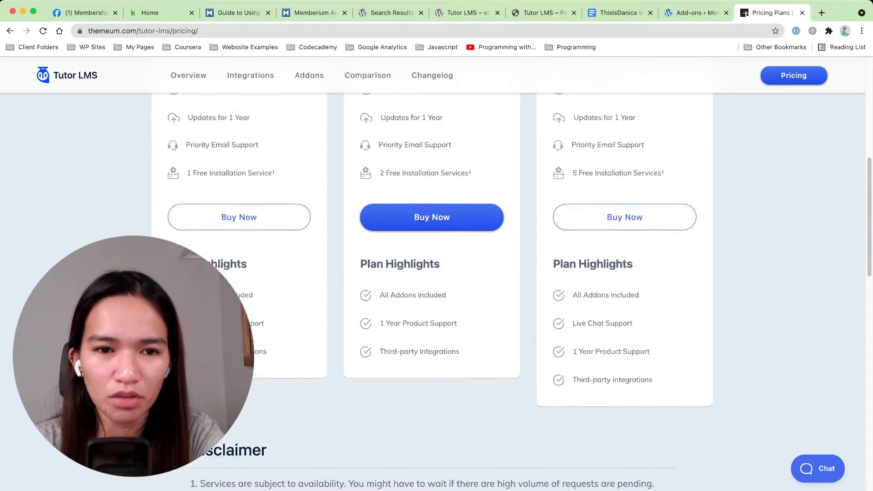
{"action": "scroll", "coordinate": [432, 273], "scroll_direction": "down", "scroll_amount": 4}
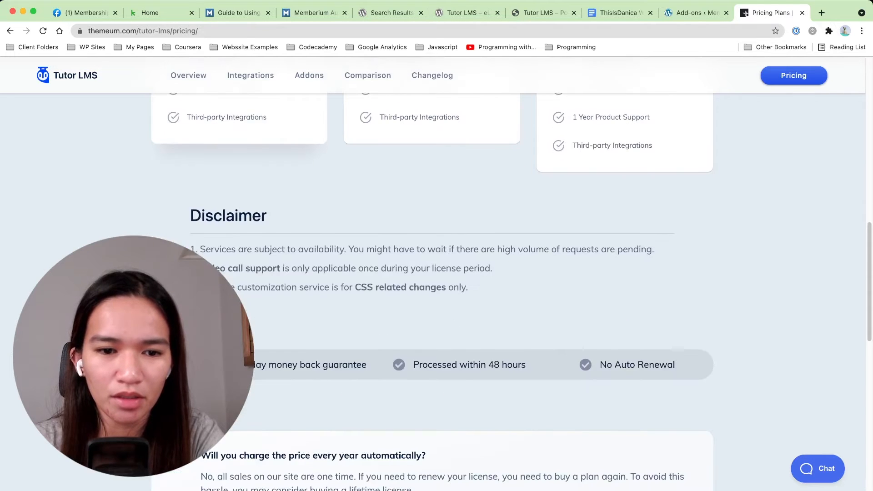
{"action": "scroll", "coordinate": [432, 273], "scroll_direction": "up", "scroll_amount": 3}
{"action": "scroll", "coordinate": [433, 273], "scroll_direction": "down", "scroll_amount": 10}
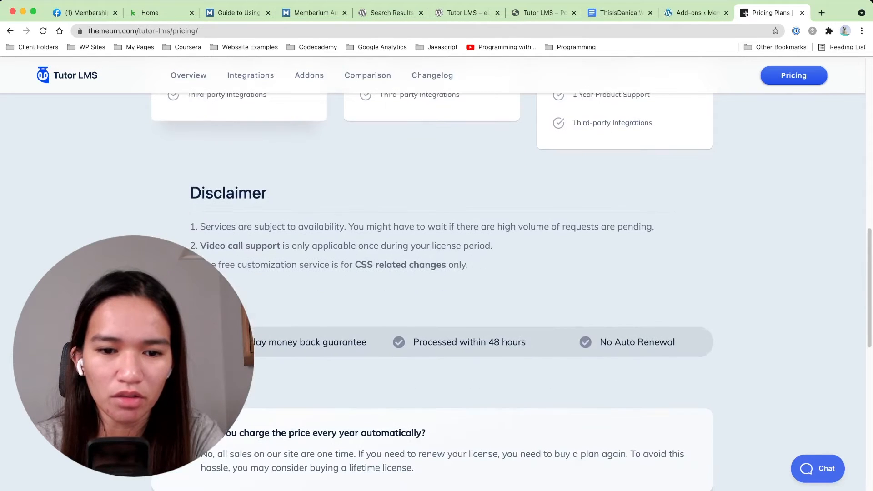
{"action": "scroll", "coordinate": [432, 272], "scroll_direction": "up", "scroll_amount": 6}
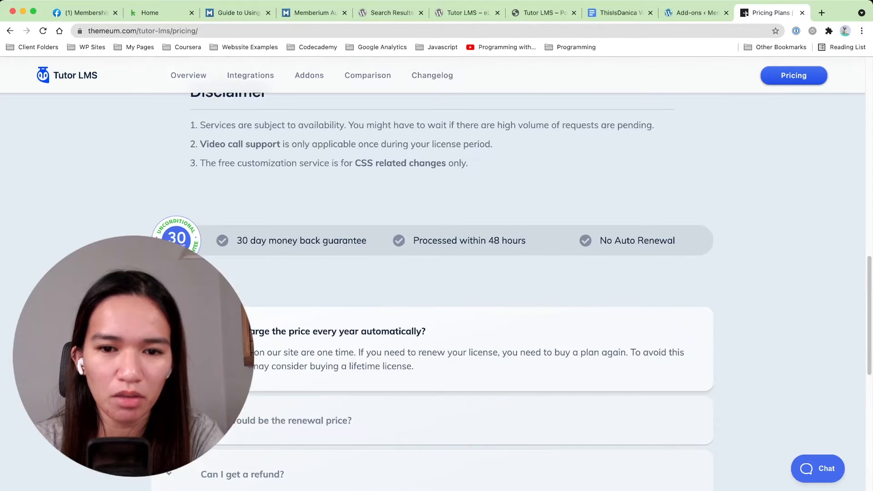
{"action": "scroll", "coordinate": [432, 273], "scroll_direction": "down", "scroll_amount": 4}
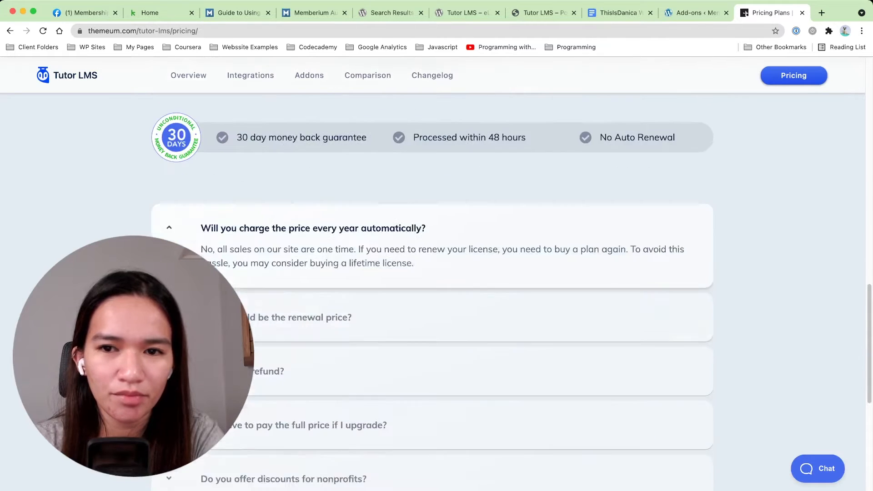
{"action": "scroll", "coordinate": [432, 273], "scroll_direction": "up", "scroll_amount": 15}
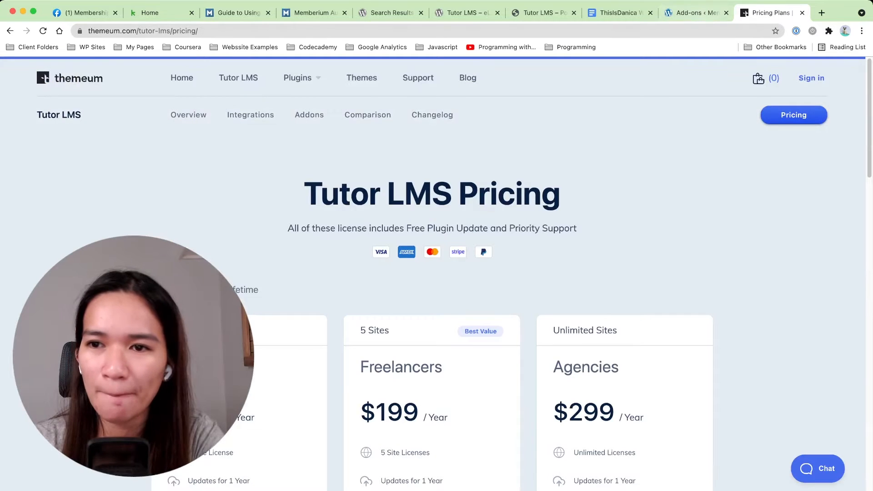
Step: Return to the site's add-ons page and review the full range of Tutor LMS Pro add-ons again
{"action": "key", "text": "ctrl+shift+Tab"}
{"action": "scroll", "coordinate": [473, 282], "scroll_direction": "up", "scroll_amount": 10}
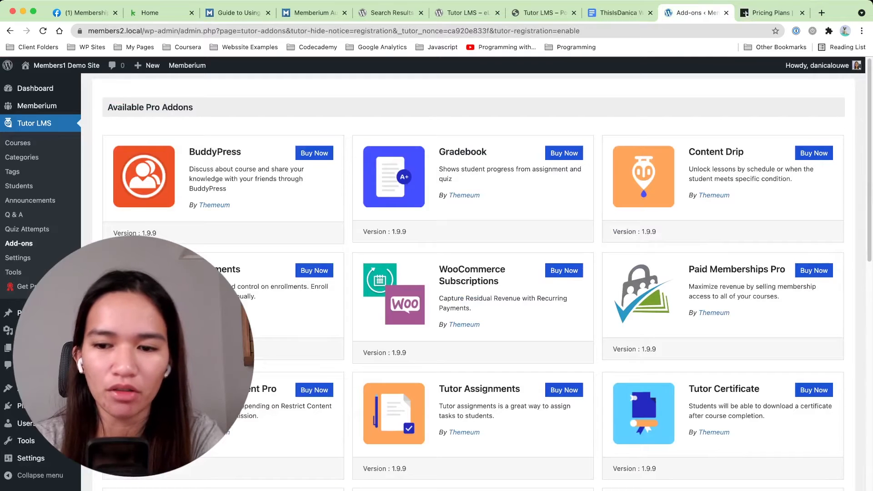
{"action": "scroll", "coordinate": [473, 282], "scroll_direction": "down", "scroll_amount": 10}
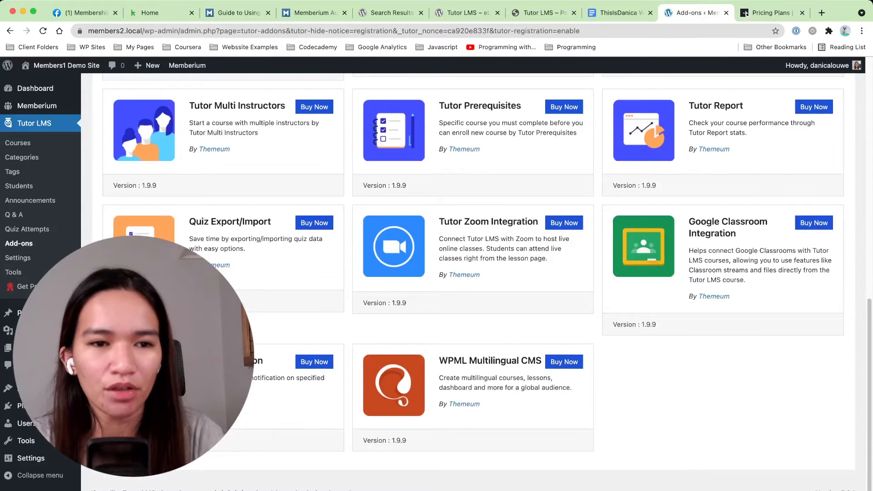
{"action": "scroll", "coordinate": [473, 282], "scroll_direction": "up", "scroll_amount": 8}
{"action": "scroll", "coordinate": [473, 282], "scroll_direction": "up", "scroll_amount": 1}
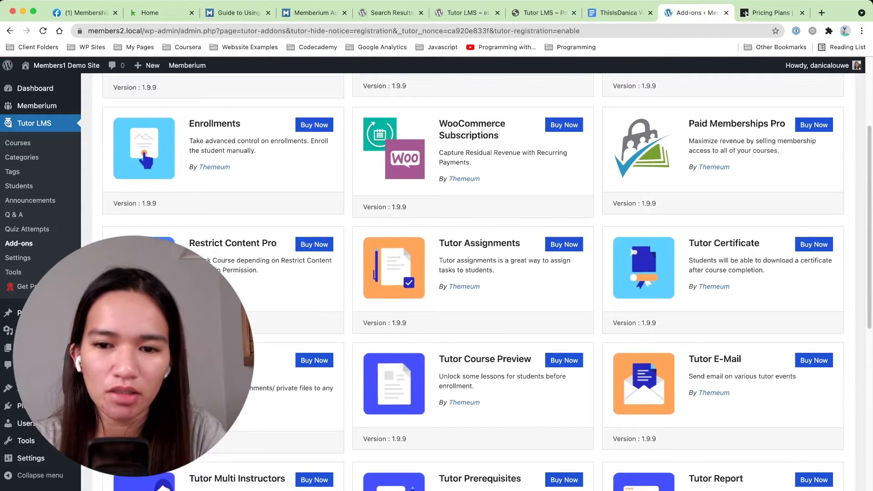
{"action": "scroll", "coordinate": [473, 282], "scroll_direction": "down", "scroll_amount": 7}
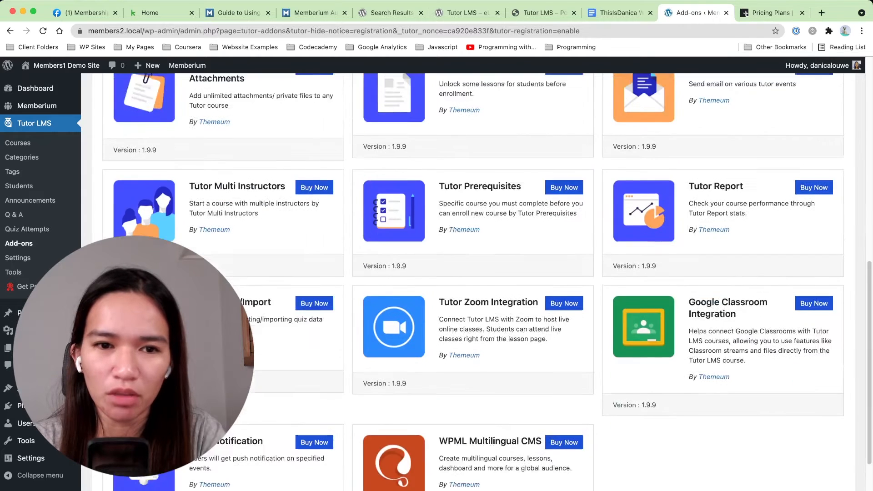
{"action": "scroll", "coordinate": [473, 282], "scroll_direction": "up", "scroll_amount": 3}
{"action": "scroll", "coordinate": [474, 282], "scroll_direction": "down", "scroll_amount": 4}
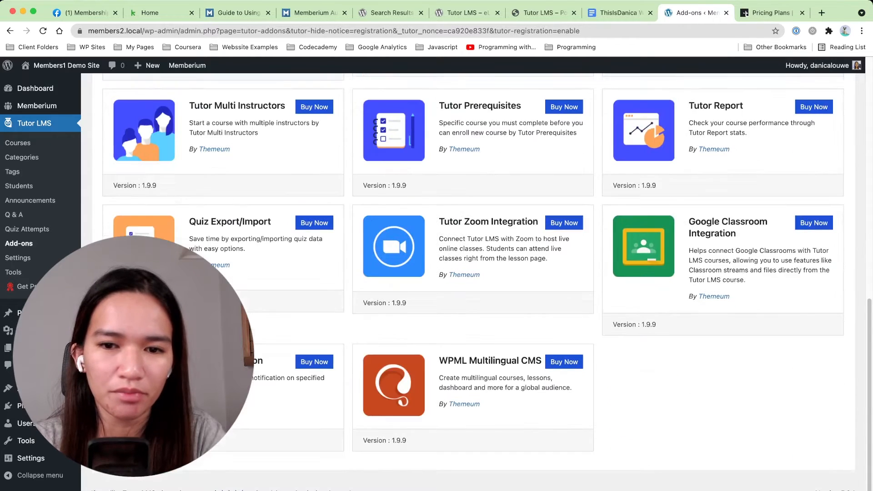
{"action": "scroll", "coordinate": [473, 273], "scroll_direction": "up", "scroll_amount": 1}
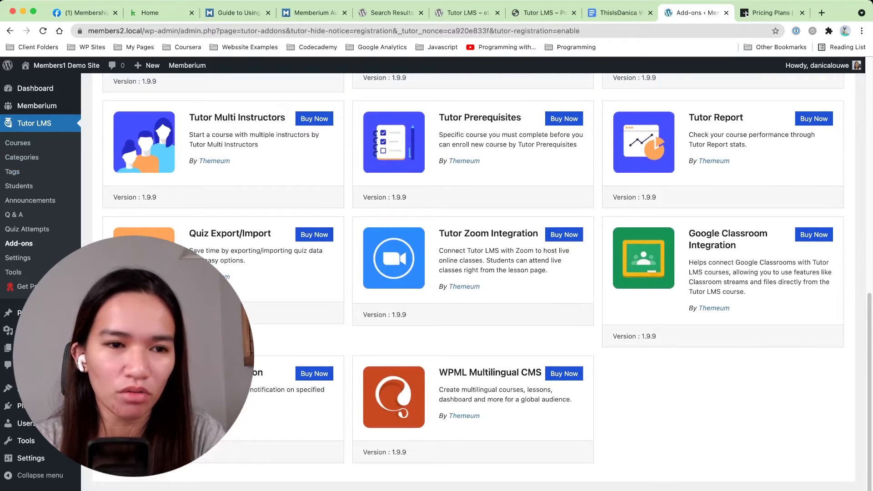
Step: Check the Tutor LMS course list and deactivate the Memberium plugin among the installed plugins
{"action": "left_click", "coordinate": [17, 142]}
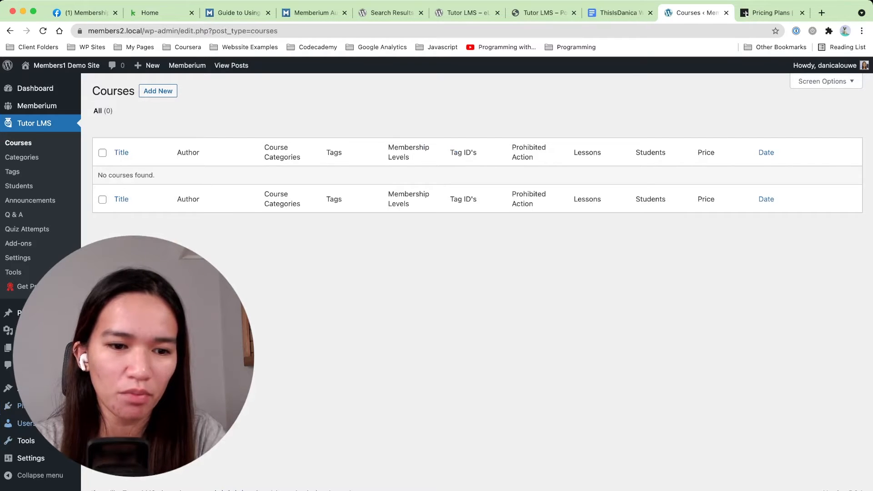
{"action": "left_click", "coordinate": [1, 406]}
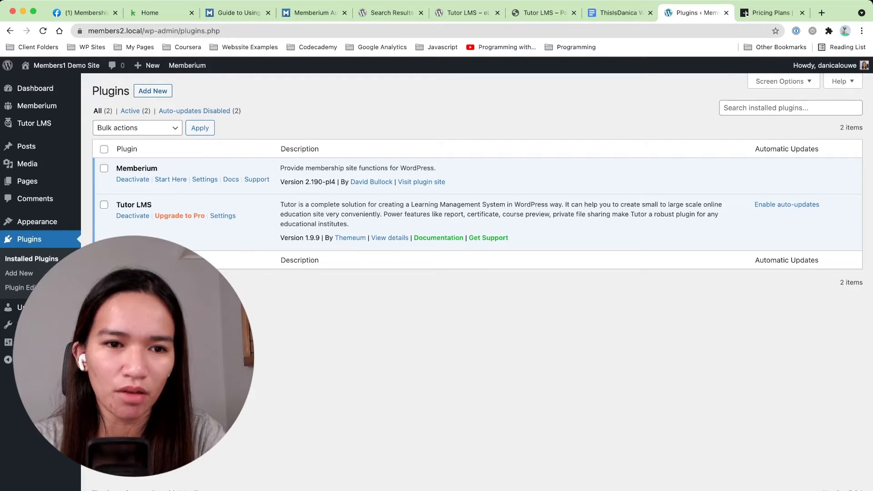
{"action": "left_click", "coordinate": [132, 179]}
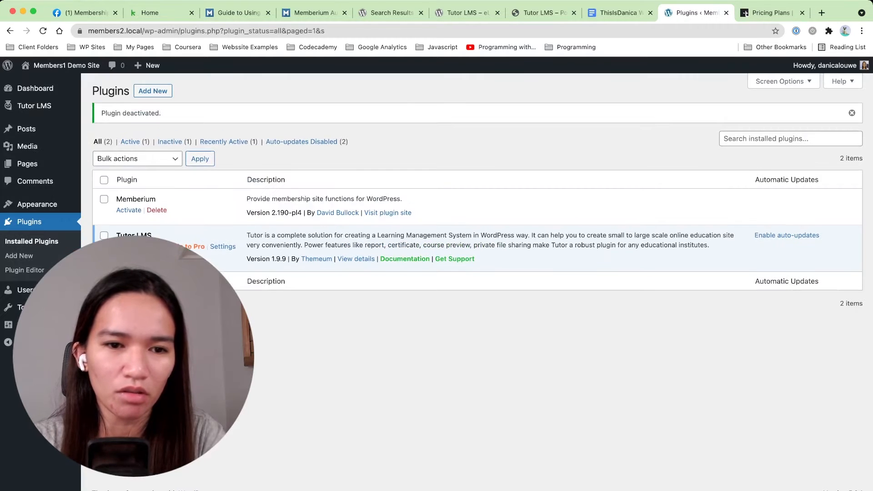
Step: Search the plugin directory for "elementor", and install and activate Elementor Website Builder
{"action": "left_click", "coordinate": [152, 90]}
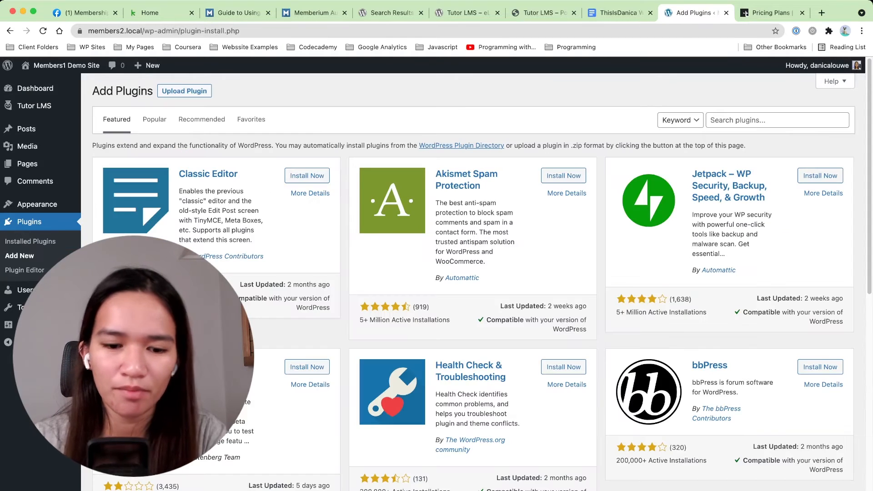
{"action": "left_click", "coordinate": [773, 120]}
{"action": "type", "text": "elementor"}
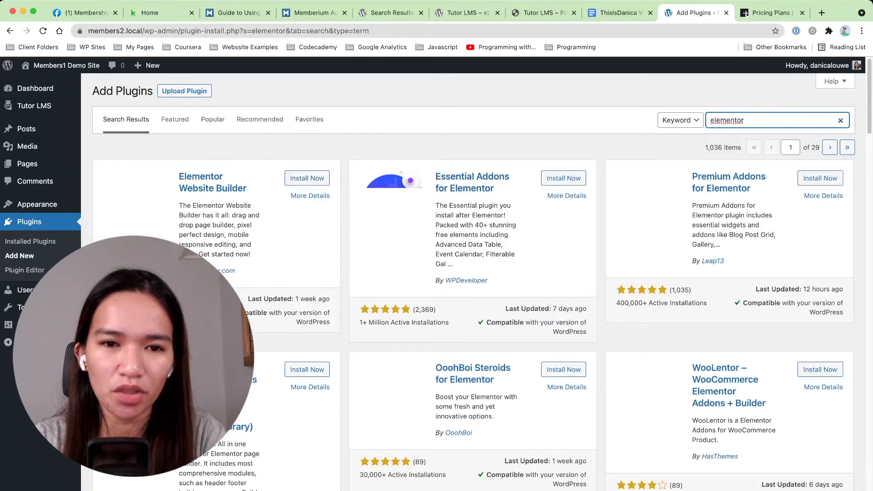
{"action": "left_click", "coordinate": [307, 178]}
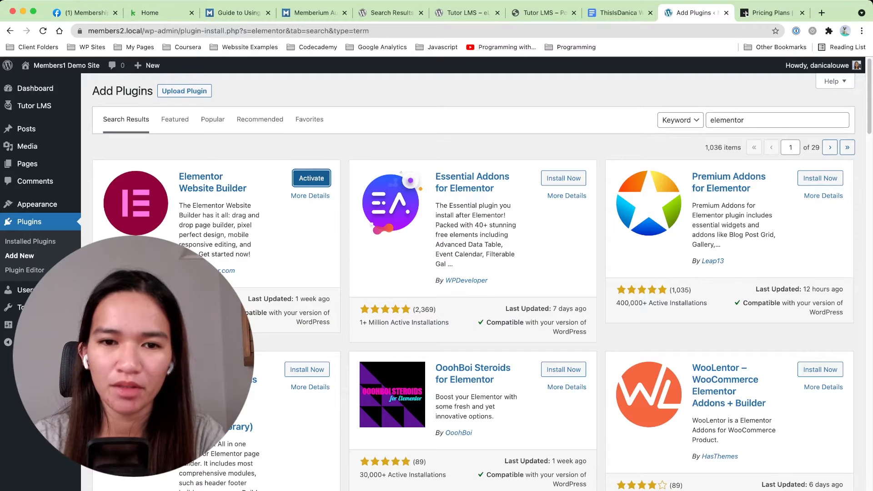
{"action": "left_click", "coordinate": [311, 178]}
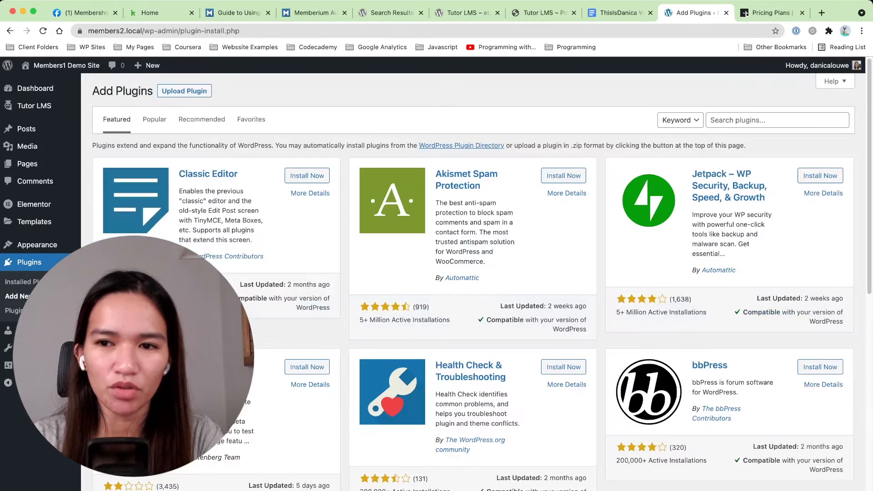
Step: Search the plugin directory for "tutor lms" and install Tutor LMS Elementor Addons
{"action": "type", "text": "tutor lm"}
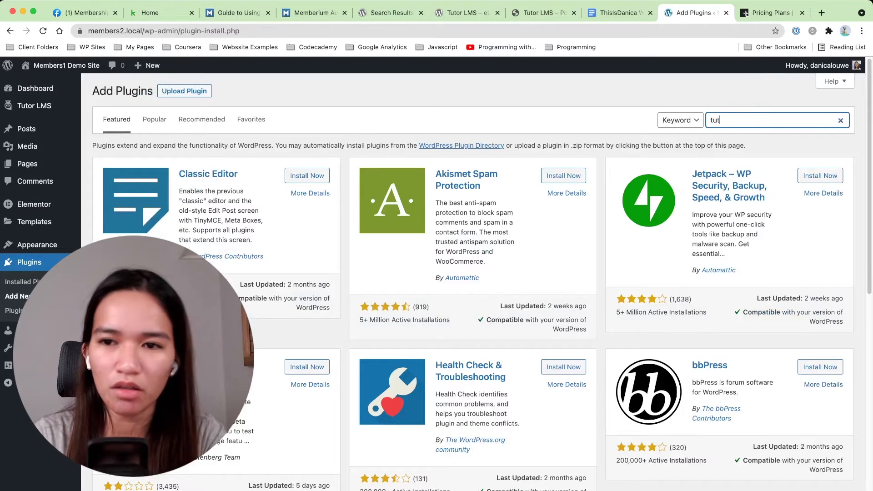
{"action": "type", "text": "s"}
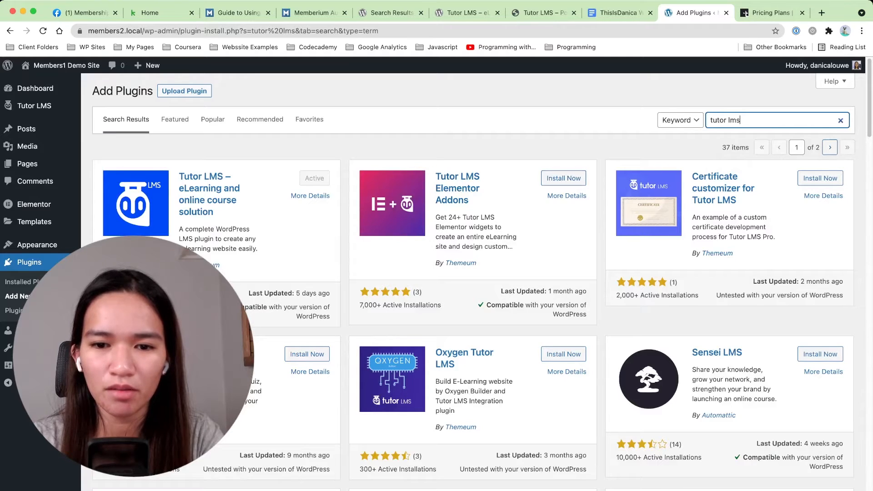
{"action": "left_click", "coordinate": [563, 178]}
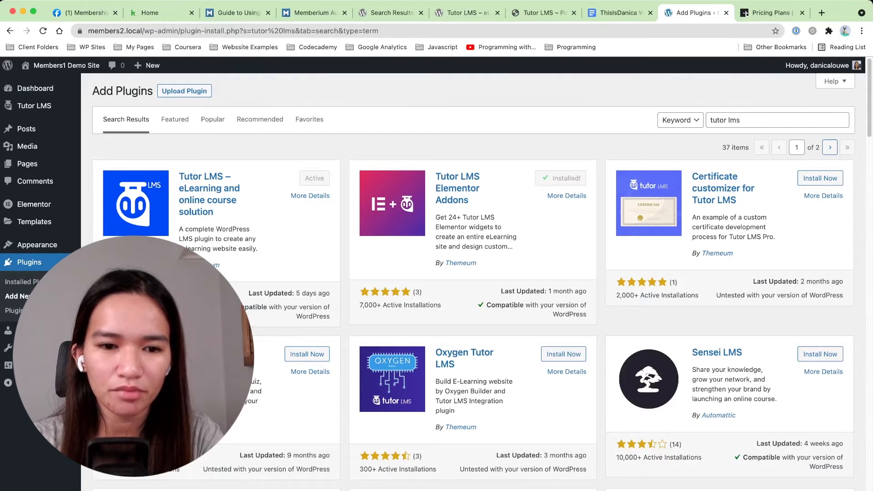
Step: Install Certificate customizer for Tutor LMS, and activate both it and Tutor LMS Elementor Addons
{"action": "left_click_drag", "start_coordinate": [774, 237], "coordinate": [731, 217]}
{"action": "left_click", "coordinate": [820, 178]}
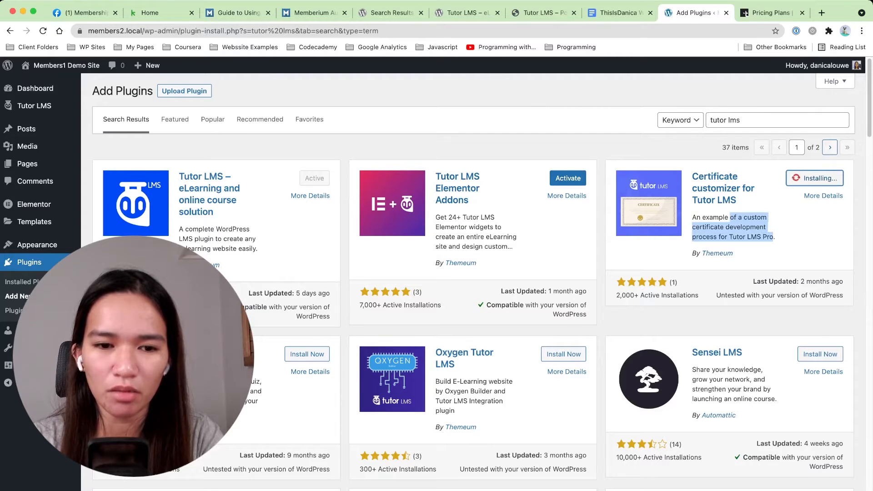
{"action": "scroll", "coordinate": [473, 273], "scroll_direction": "down", "scroll_amount": 3}
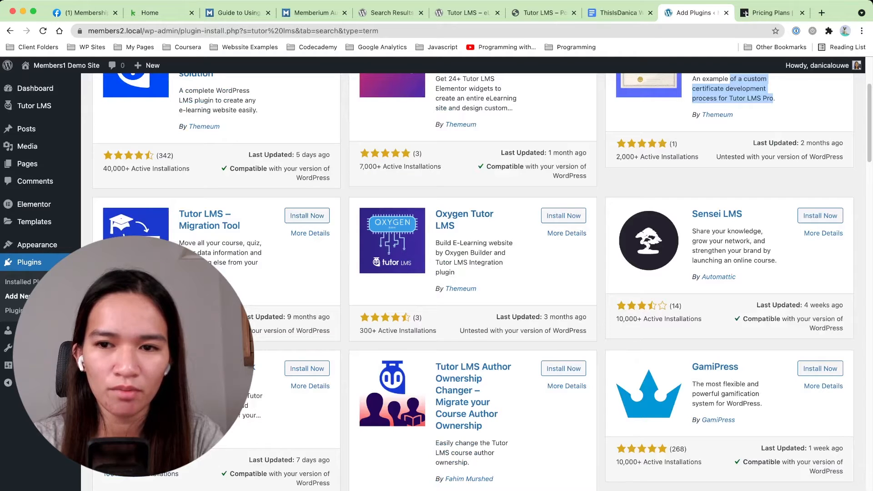
{"action": "scroll", "coordinate": [473, 282], "scroll_direction": "up", "scroll_amount": 3}
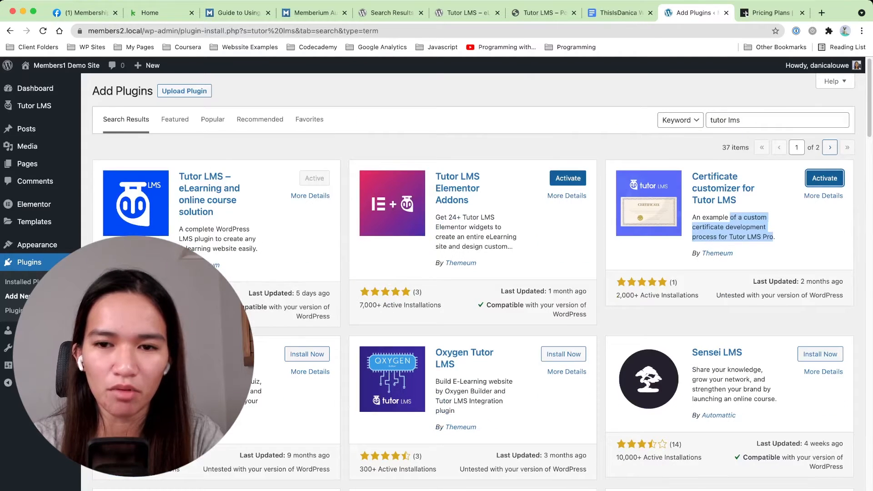
{"action": "left_click", "coordinate": [568, 178]}
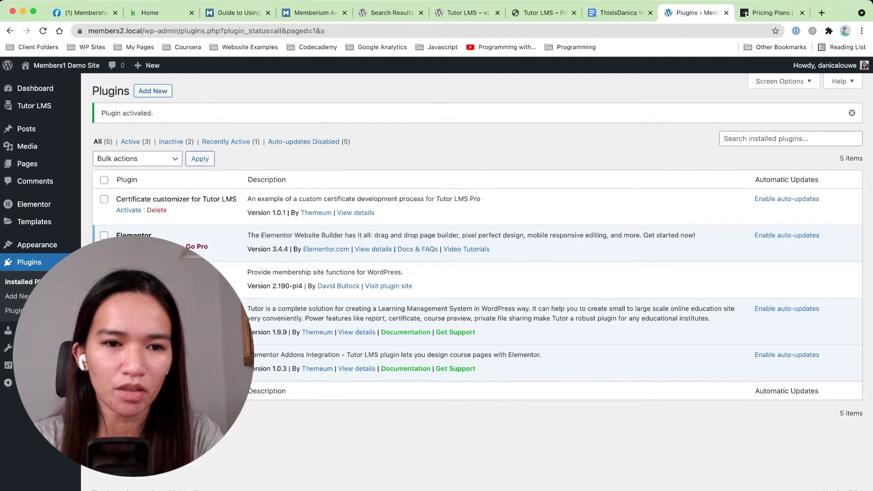
{"action": "left_click", "coordinate": [129, 210]}
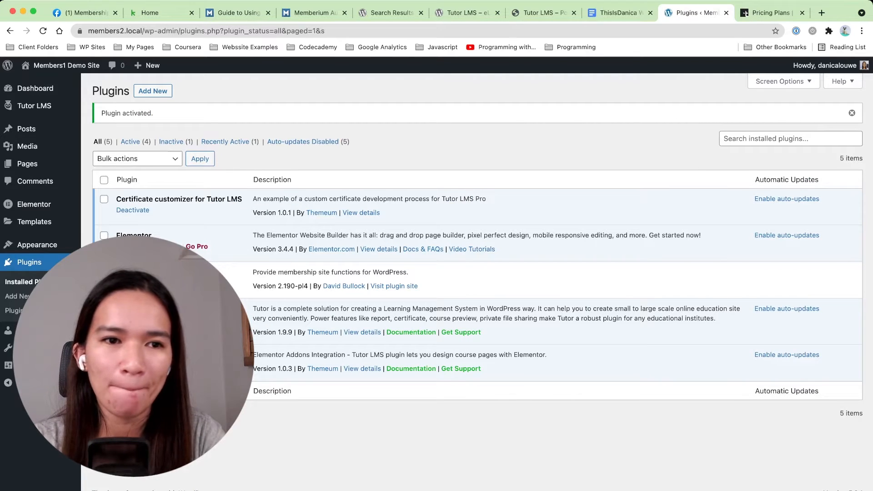
Step: View the demo site's front page in a separate tab to inspect its Memberium shortcodes, and return to the plugins list
{"action": "mouse_move", "coordinate": [59, 65]}
{"action": "left_click", "coordinate": [35, 84], "text": "super"}
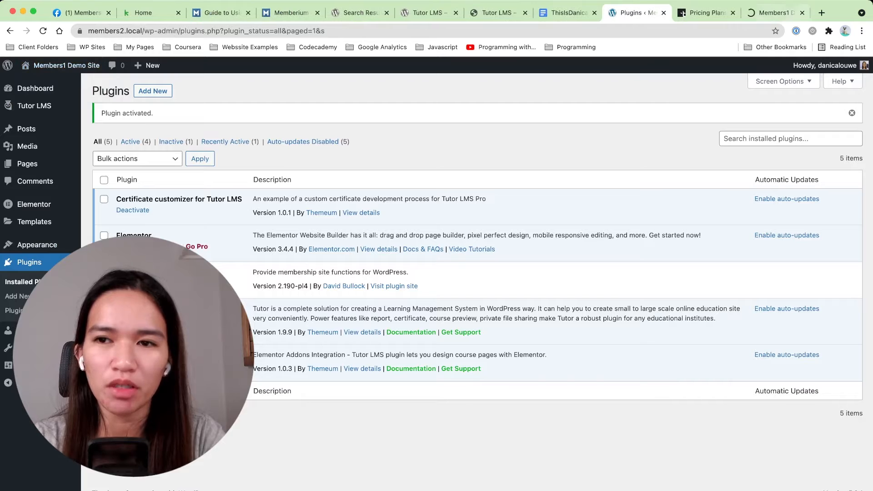
{"action": "key", "text": "ctrl+Tab"}
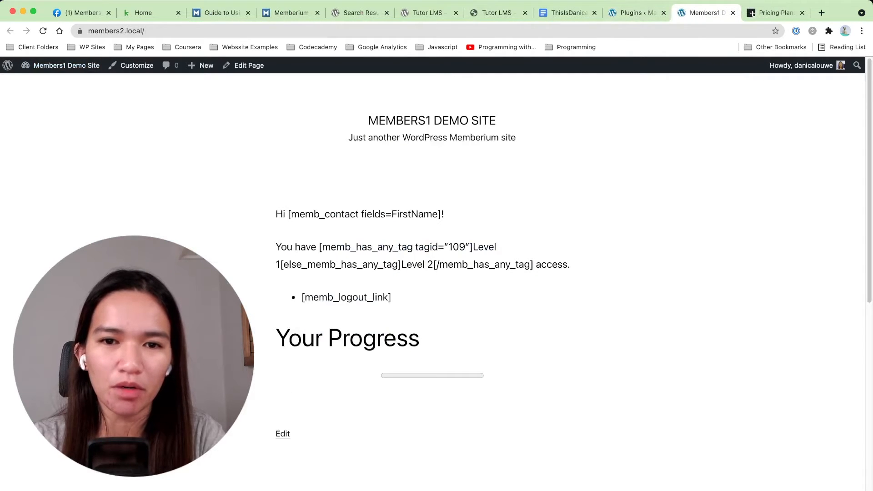
{"action": "left_click_drag", "start_coordinate": [276, 213], "coordinate": [425, 350]}
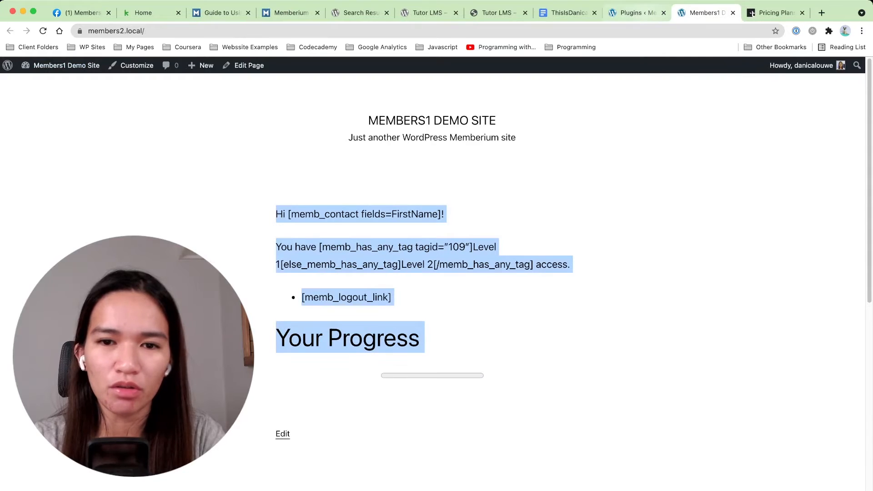
{"action": "left_click", "coordinate": [634, 13]}
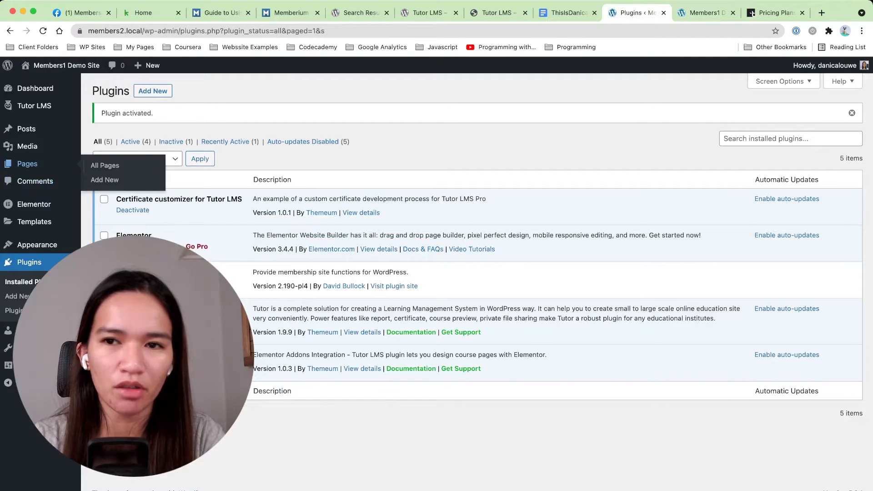
{"action": "left_click", "coordinate": [733, 13]}
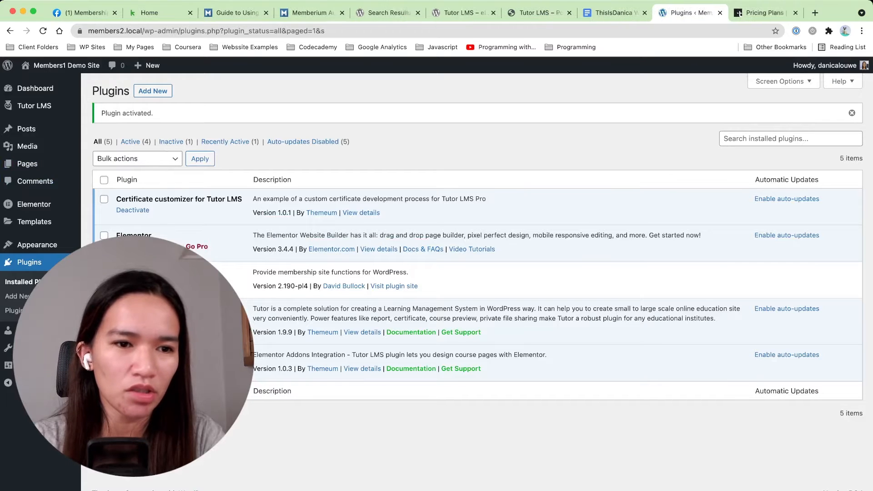
Step: Add a new Tutor LMS course titled "Course 1" with the body text "course content goes here"
{"action": "mouse_move", "coordinate": [34, 106]}
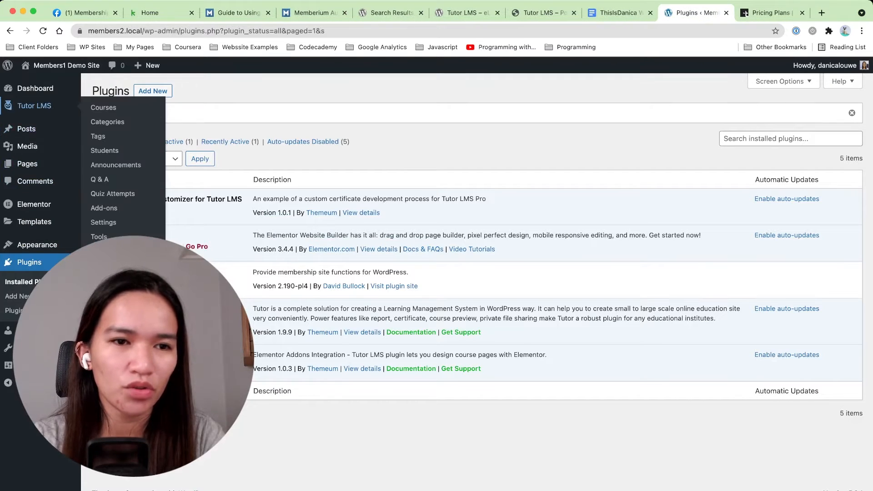
{"action": "left_click", "coordinate": [103, 107]}
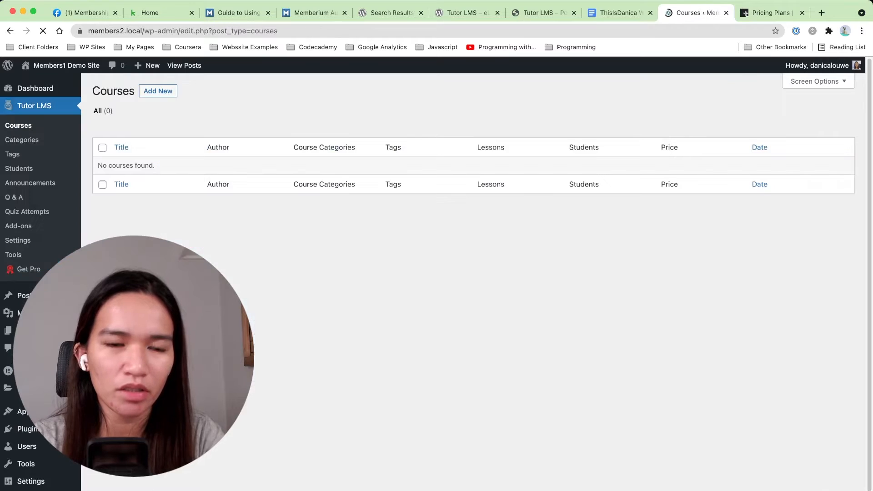
{"action": "left_click", "coordinate": [158, 91]}
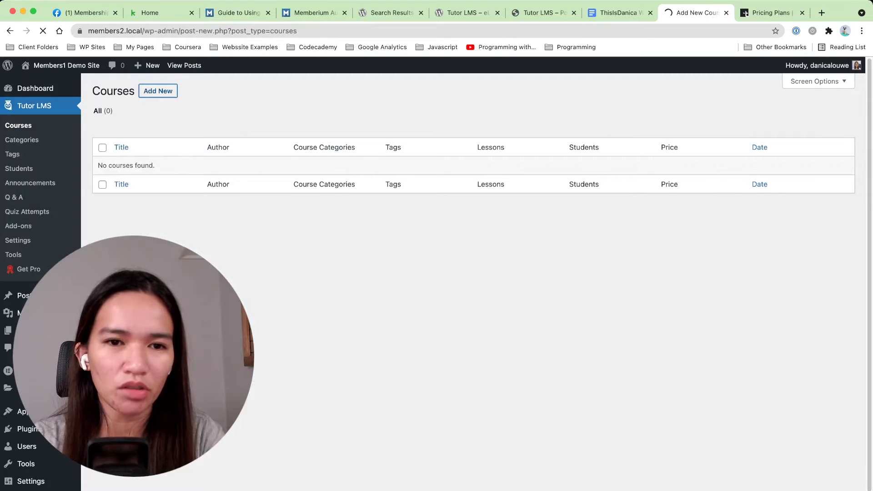
{"action": "type", "text": "Course 1"}
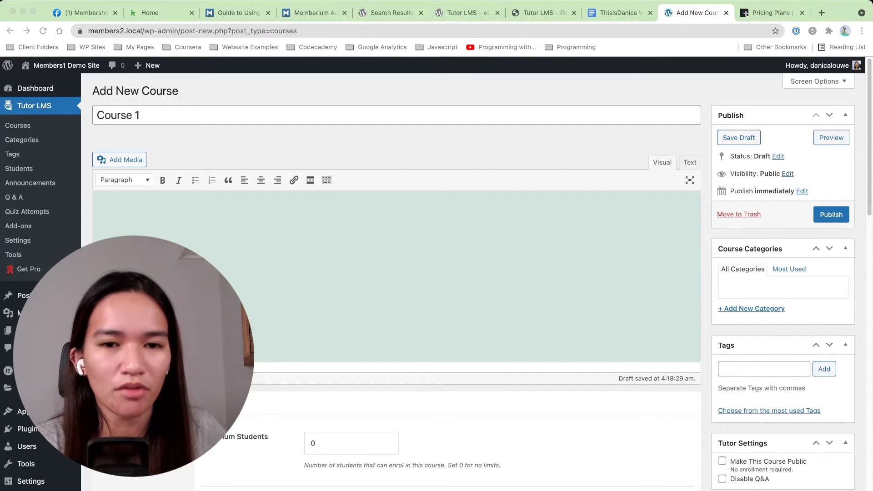
{"action": "key", "text": "super+Tab"}
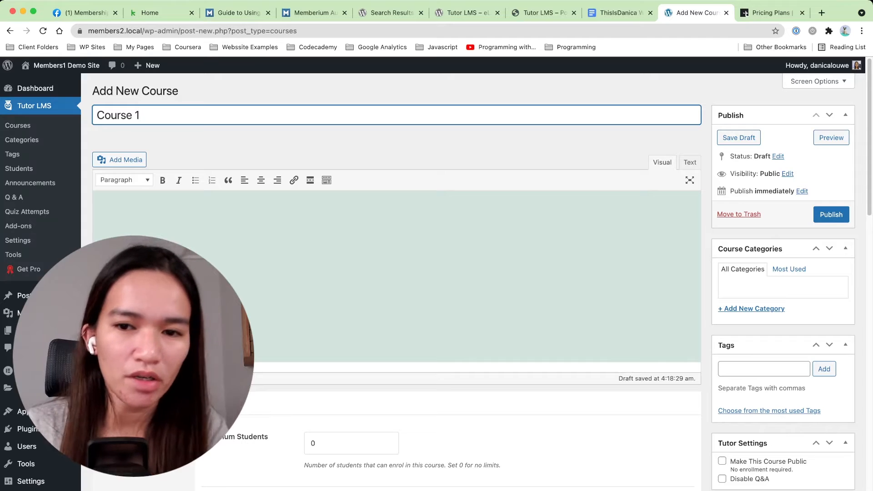
{"action": "left_click", "coordinate": [98, 214]}
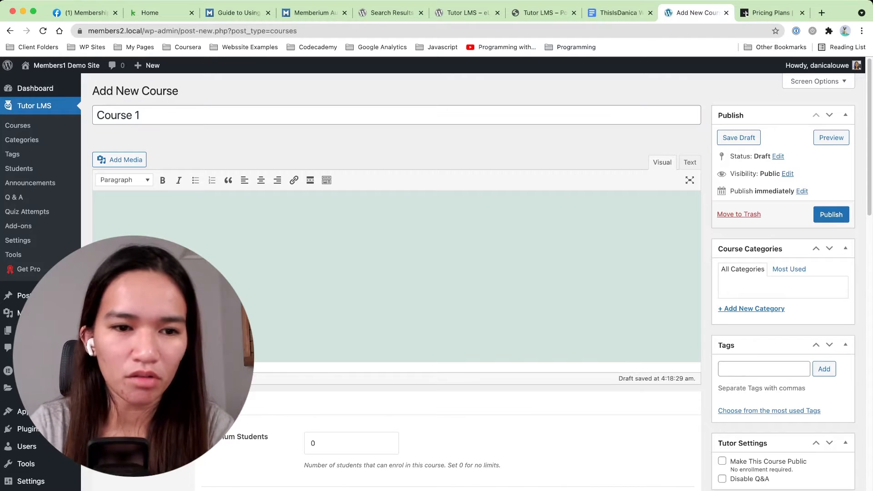
{"action": "type", "text": "content goes"}
{"action": "scroll", "coordinate": [395, 227], "scroll_direction": "down", "scroll_amount": 5}
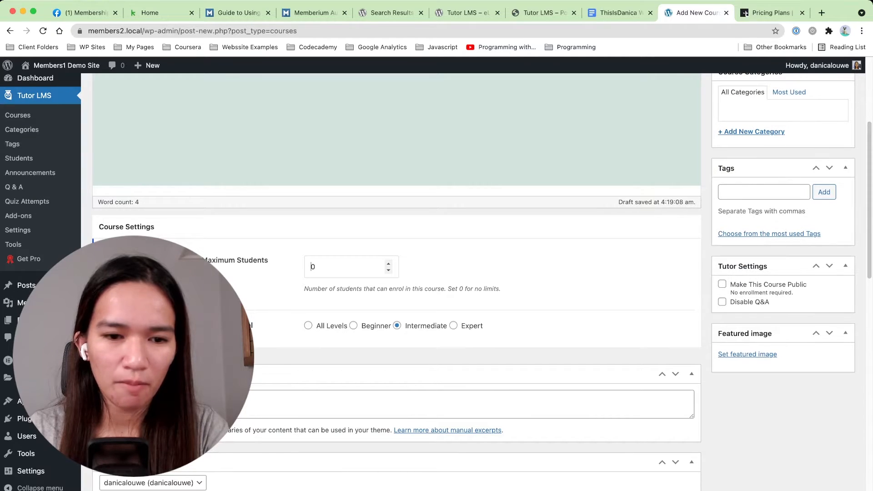
{"action": "scroll", "coordinate": [396, 273], "scroll_direction": "down", "scroll_amount": 9}
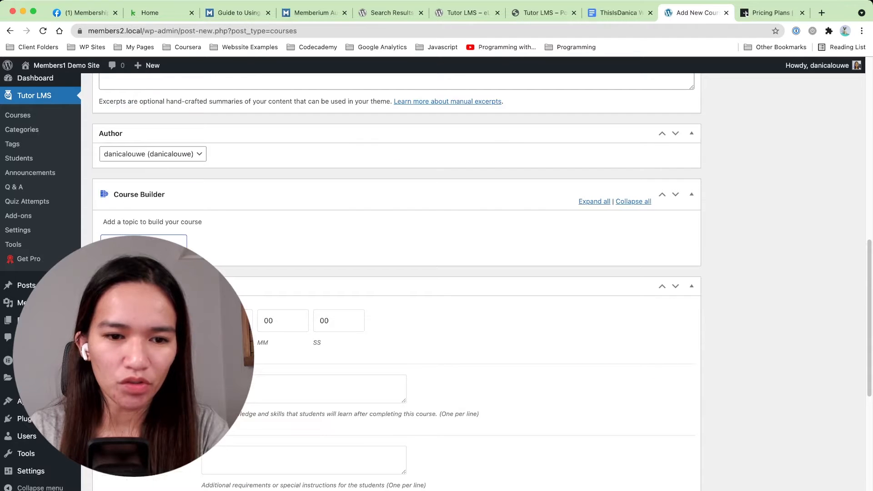
{"action": "scroll", "coordinate": [396, 282], "scroll_direction": "down", "scroll_amount": 6}
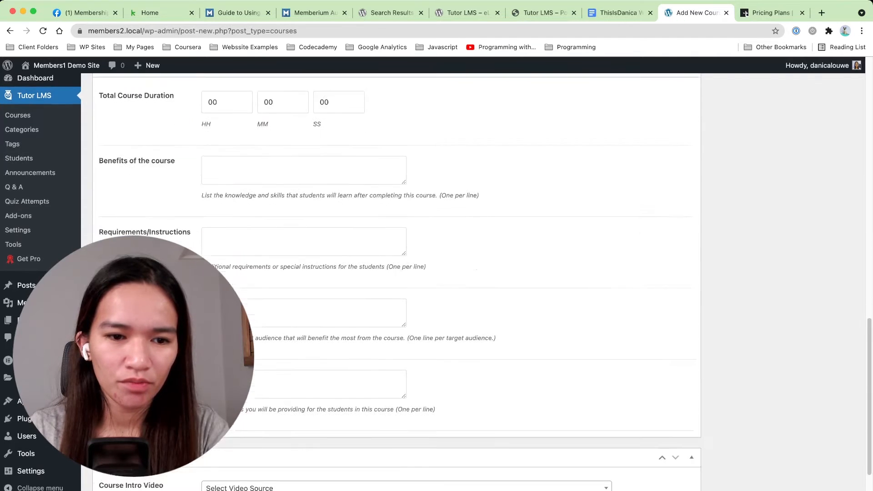
{"action": "scroll", "coordinate": [395, 282], "scroll_direction": "down", "scroll_amount": 2}
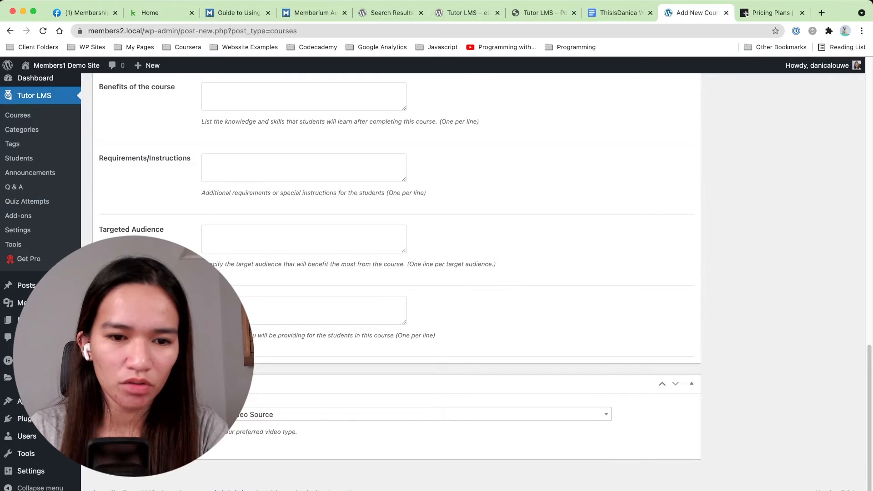
{"action": "left_click", "coordinate": [423, 415]}
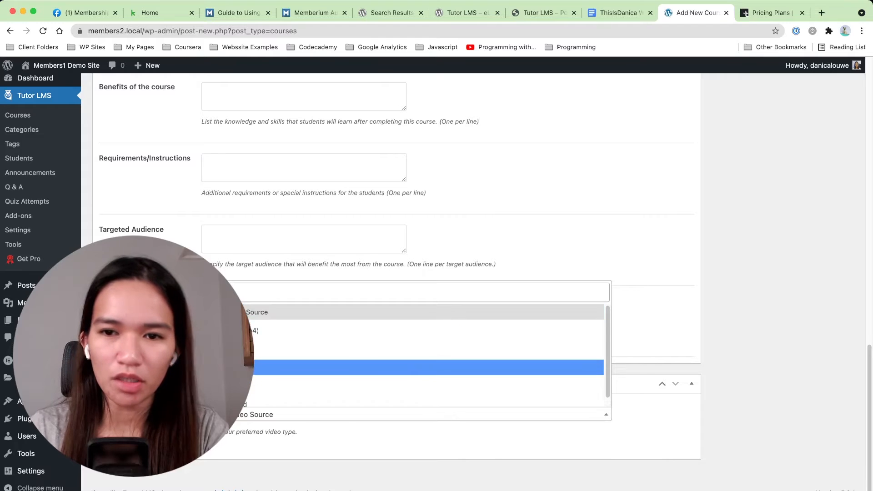
{"action": "left_click", "coordinate": [423, 367]}
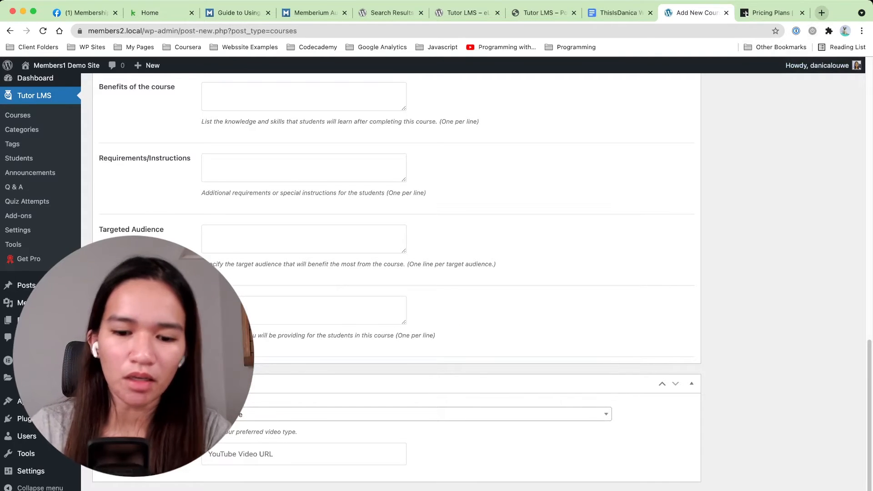
{"action": "key", "text": "super+t"}
{"action": "type", "text": "youtube.com"}
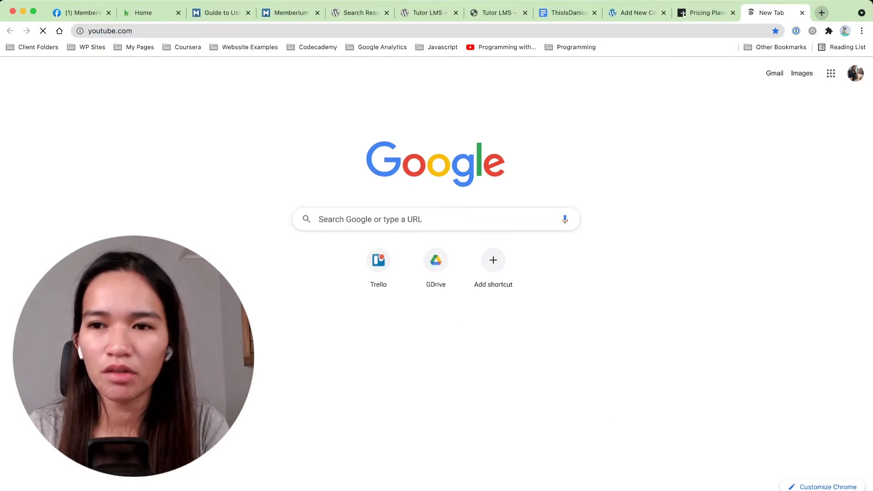
{"action": "key", "text": "super+w"}
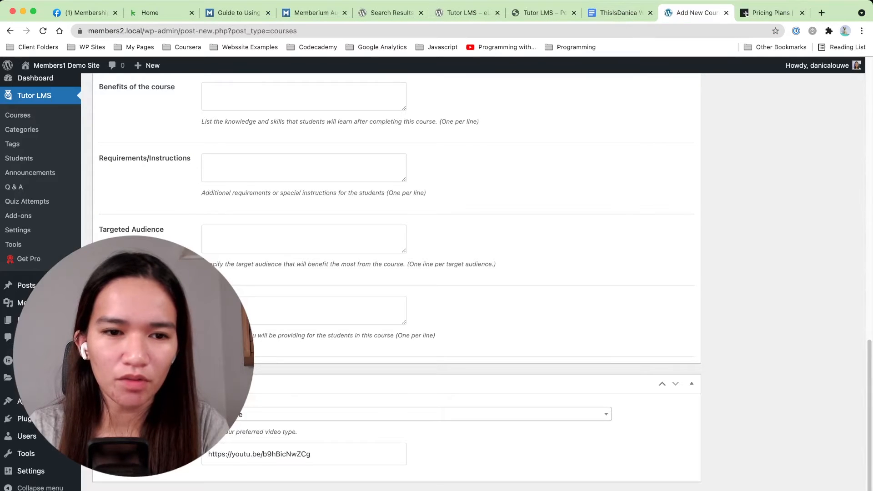
Step: Fill the course's benefits, requirements, audience and materials fields with "Benefits of the course", "Requirements/Instructions", "Targeted Audience" and "Materials Included"
{"action": "scroll", "coordinate": [396, 282], "scroll_direction": "up", "scroll_amount": 8}
{"action": "scroll", "coordinate": [396, 282], "scroll_direction": "down", "scroll_amount": 3}
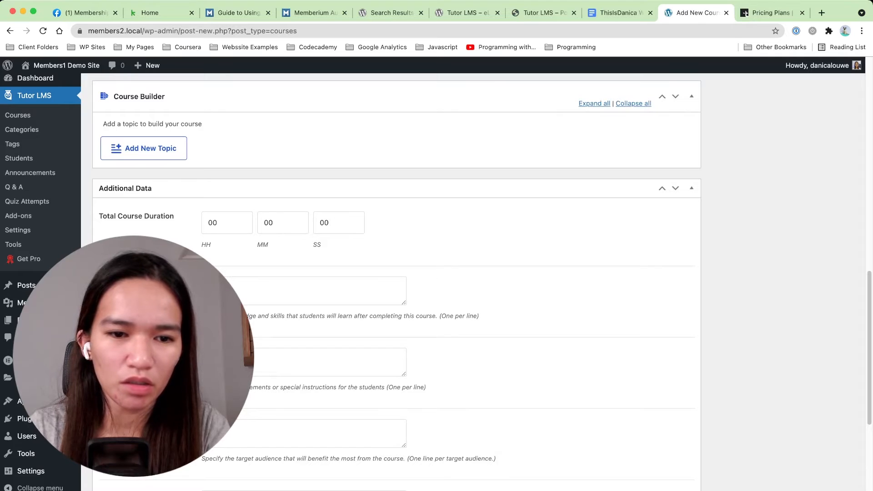
{"action": "key", "text": "super+v"}
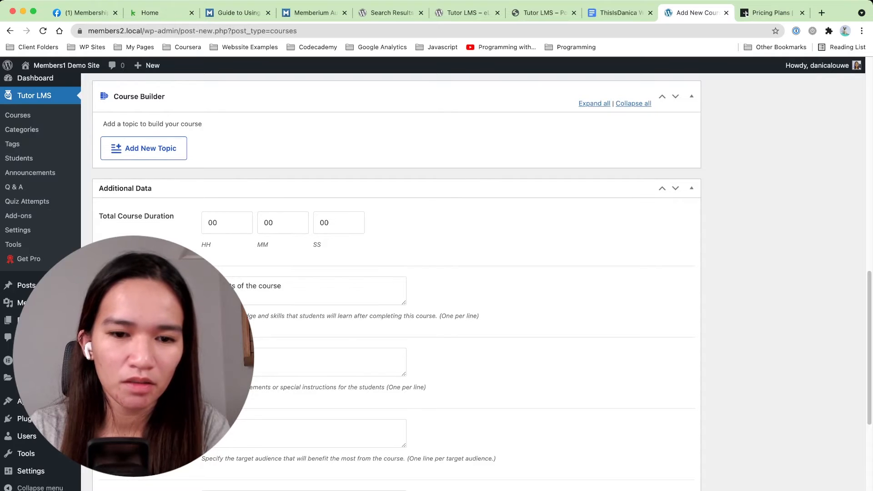
{"action": "type", "text": "Requirements/Instructions"}
{"action": "scroll", "coordinate": [396, 273], "scroll_direction": "down", "scroll_amount": 3}
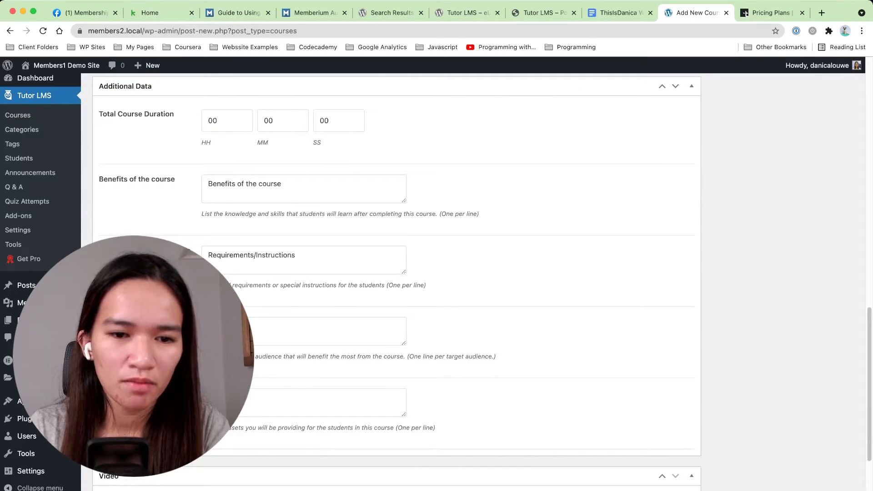
{"action": "key", "text": "super+v"}
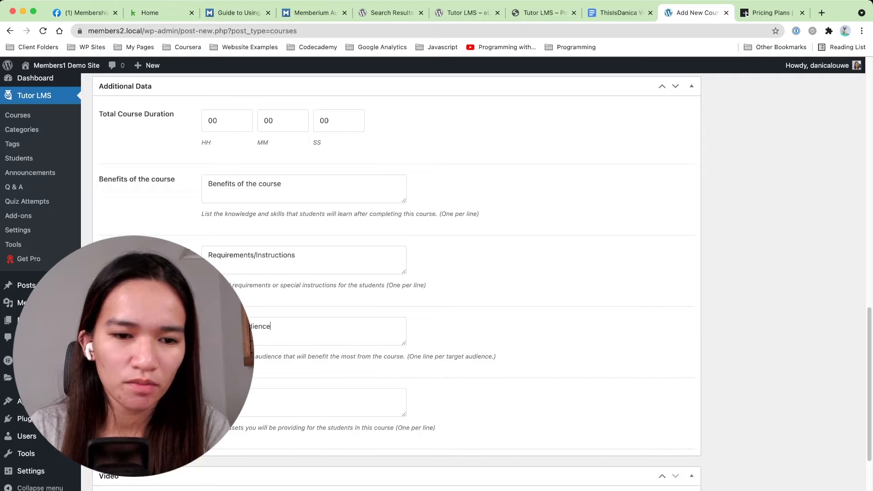
{"action": "left_click", "coordinate": [214, 400]}
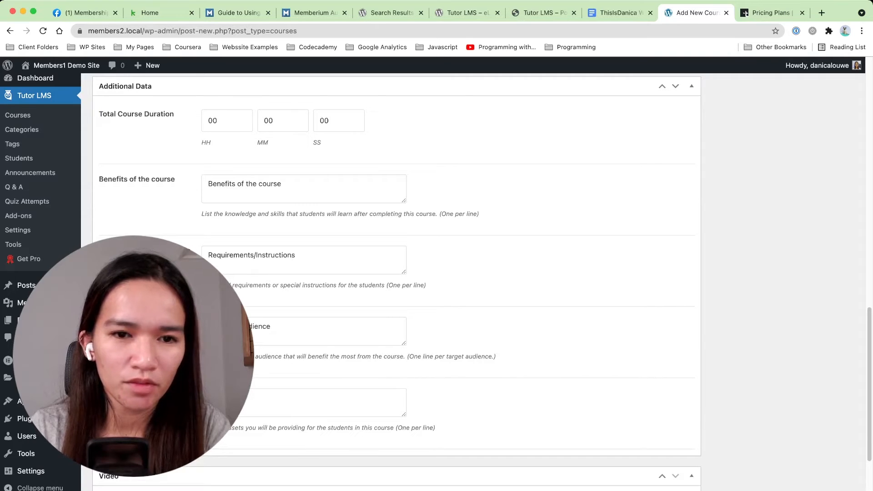
{"action": "type", "text": "Materials Included"}
Step: Set the total course duration to 10 hours, 30 minutes and 15 seconds
{"action": "scroll", "coordinate": [396, 273], "scroll_direction": "up", "scroll_amount": 2}
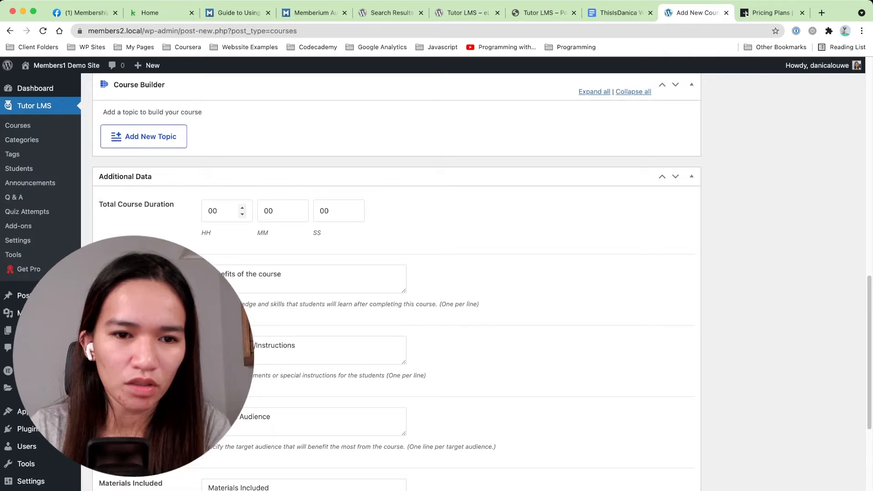
{"action": "double_click", "coordinate": [213, 210]}
{"action": "type", "text": "10"}
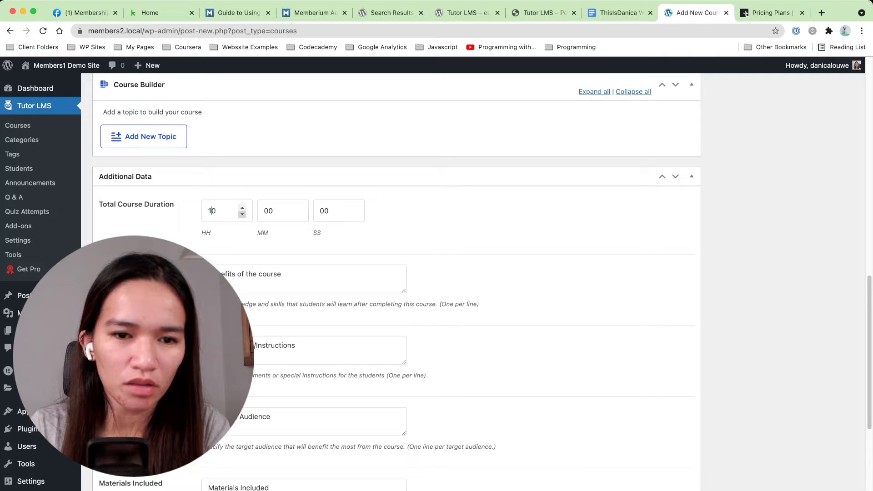
{"action": "left_click", "coordinate": [268, 211]}
{"action": "type", "text": "3"}
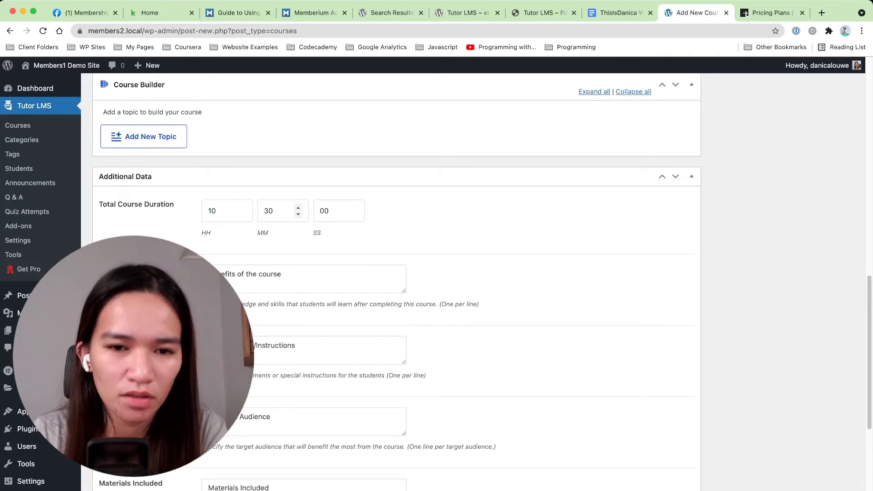
{"action": "left_click", "coordinate": [323, 210]}
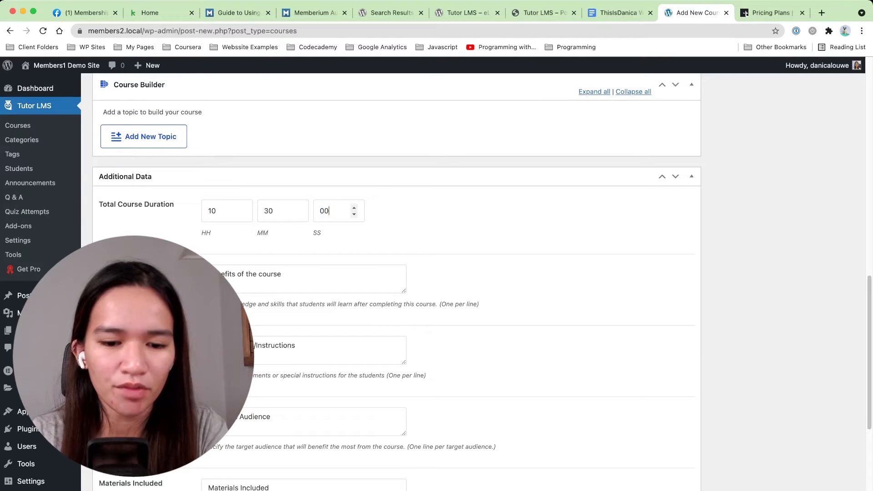
{"action": "double_click", "coordinate": [324, 211]}
{"action": "type", "text": "15"}
{"action": "scroll", "coordinate": [436, 273], "scroll_direction": "up", "scroll_amount": 5}
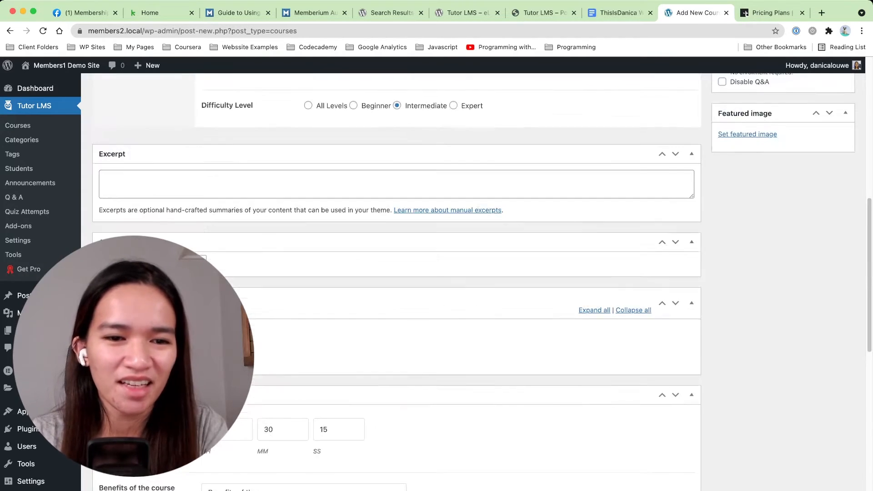
{"action": "scroll", "coordinate": [474, 282], "scroll_direction": "up", "scroll_amount": 7}
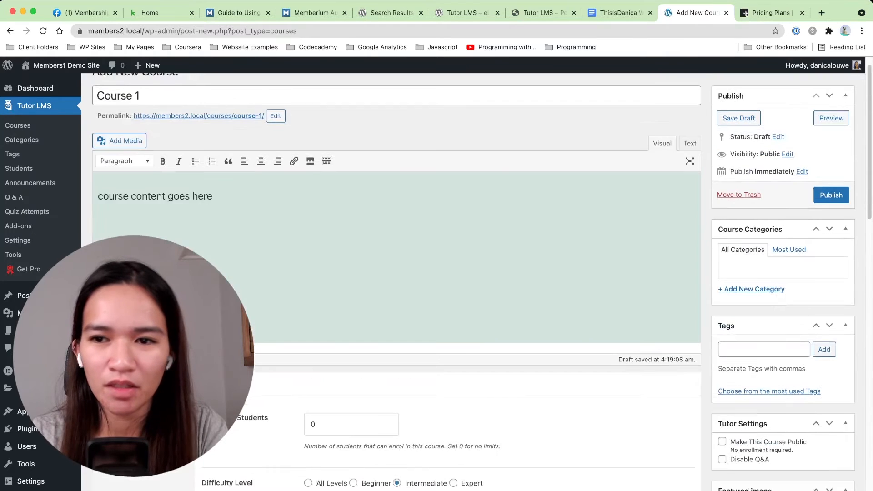
Step: Set the course's maximum students to 20 and its difficulty level to Beginner
{"action": "scroll", "coordinate": [387, 291], "scroll_direction": "down", "scroll_amount": 3}
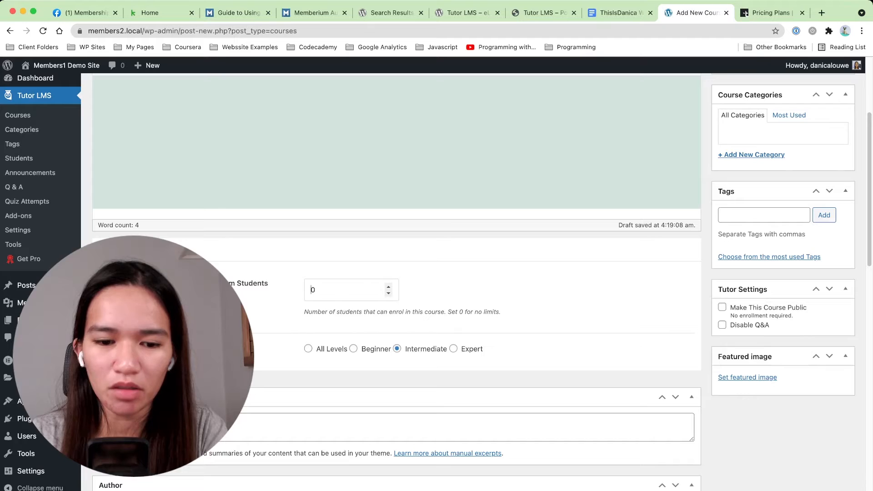
{"action": "type", "text": "2"}
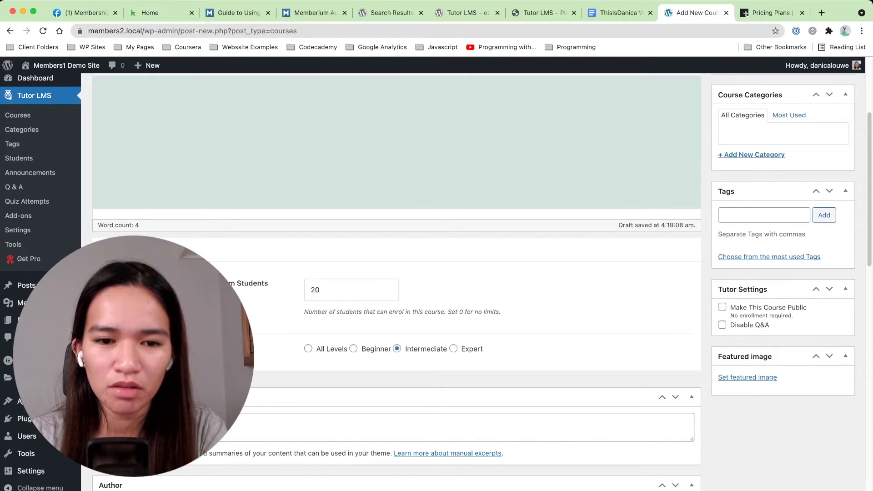
{"action": "left_click", "coordinate": [308, 349]}
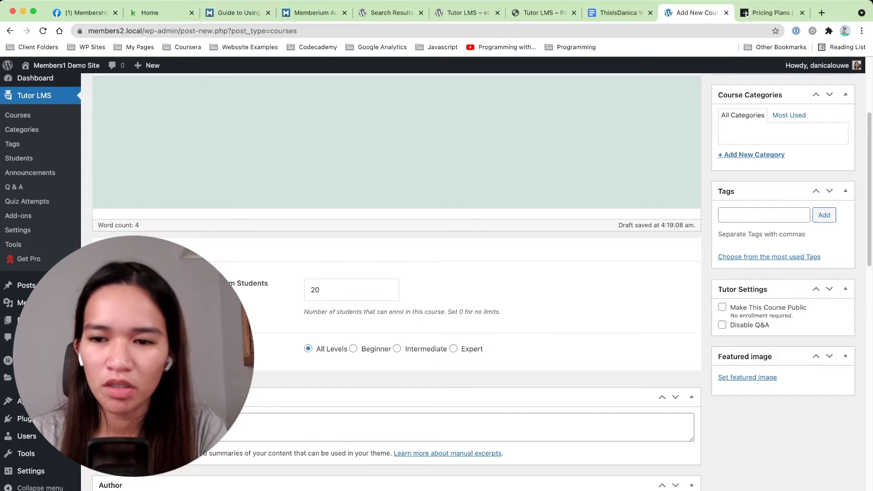
{"action": "left_click", "coordinate": [354, 349]}
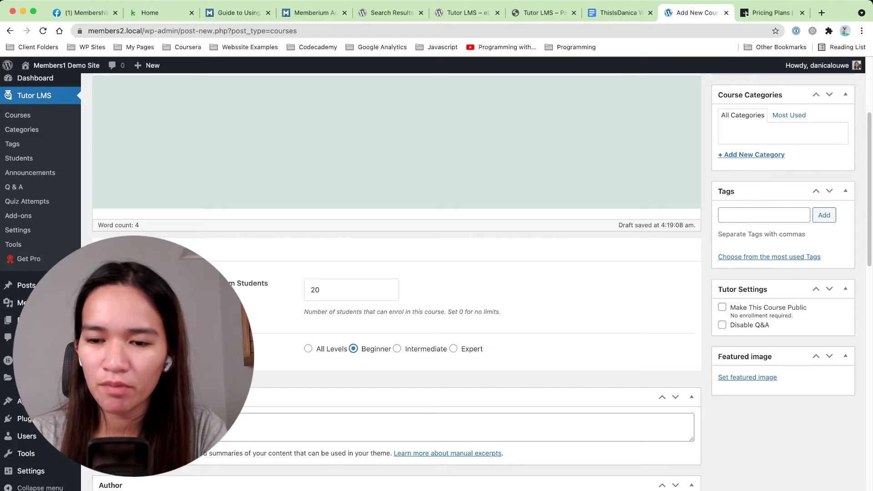
{"action": "scroll", "coordinate": [396, 273], "scroll_direction": "down", "scroll_amount": 6}
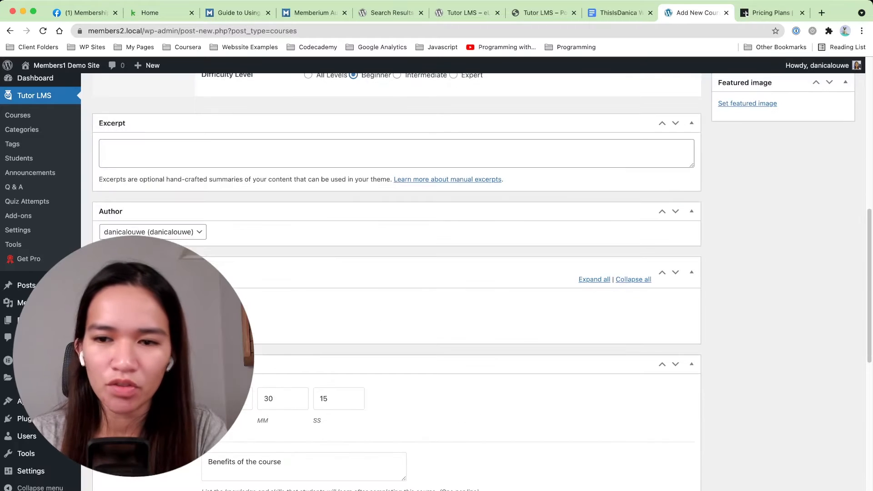
Step: Publish Course 1 and open its public page from the permalink in a new tab
{"action": "scroll", "coordinate": [396, 273], "scroll_direction": "up", "scroll_amount": 8}
{"action": "left_click", "coordinate": [832, 157]}
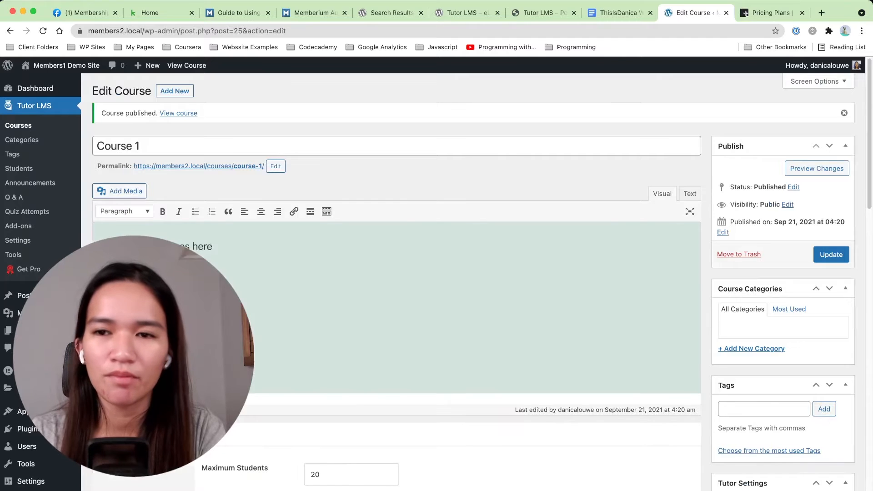
{"action": "left_click", "coordinate": [199, 166], "text": "super"}
{"action": "left_click", "coordinate": [702, 13]}
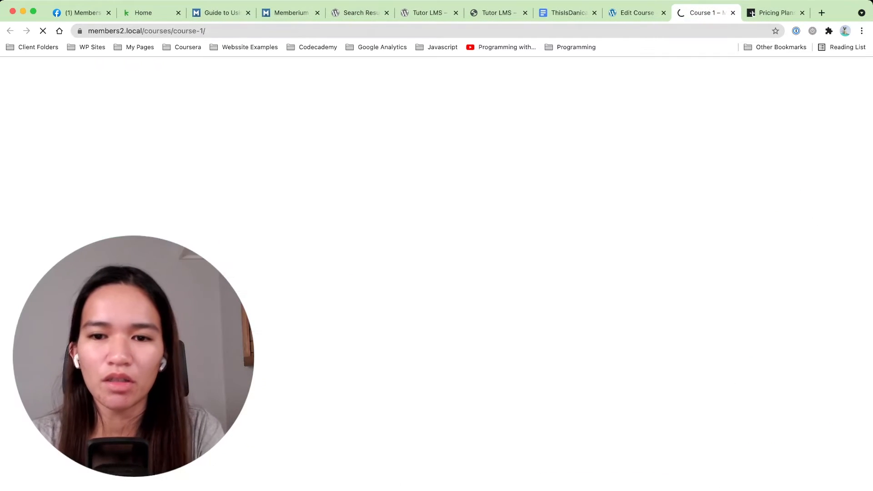
Step: Examine the published Course 1 page, from the site header down to the instructor details, requirements and target audience
{"action": "left_click", "coordinate": [147, 31]}
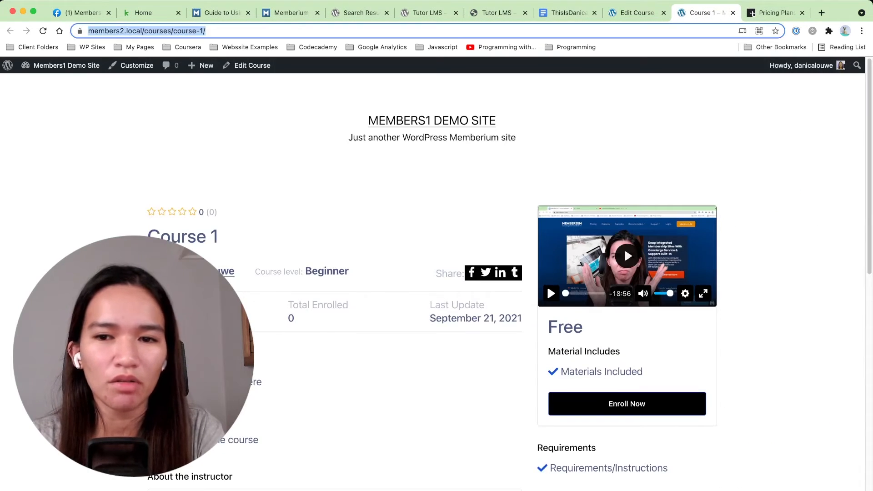
{"action": "scroll", "coordinate": [432, 273], "scroll_direction": "down", "scroll_amount": 3}
{"action": "scroll", "coordinate": [432, 273], "scroll_direction": "up", "scroll_amount": 3}
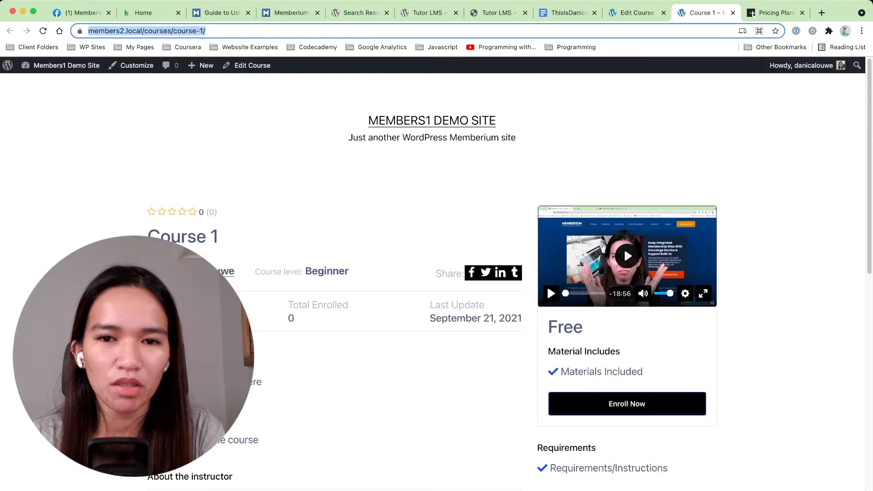
{"action": "left_click_drag", "start_coordinate": [364, 119], "coordinate": [520, 138]}
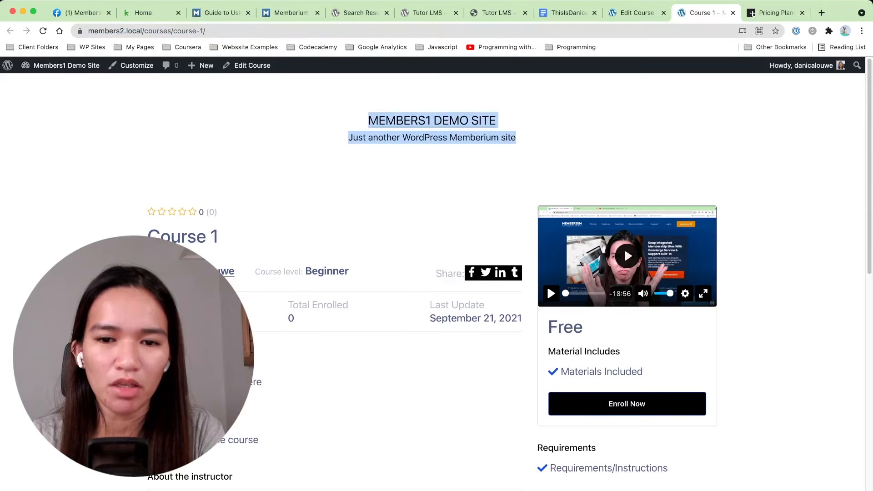
{"action": "scroll", "coordinate": [437, 282], "scroll_direction": "down", "scroll_amount": 10}
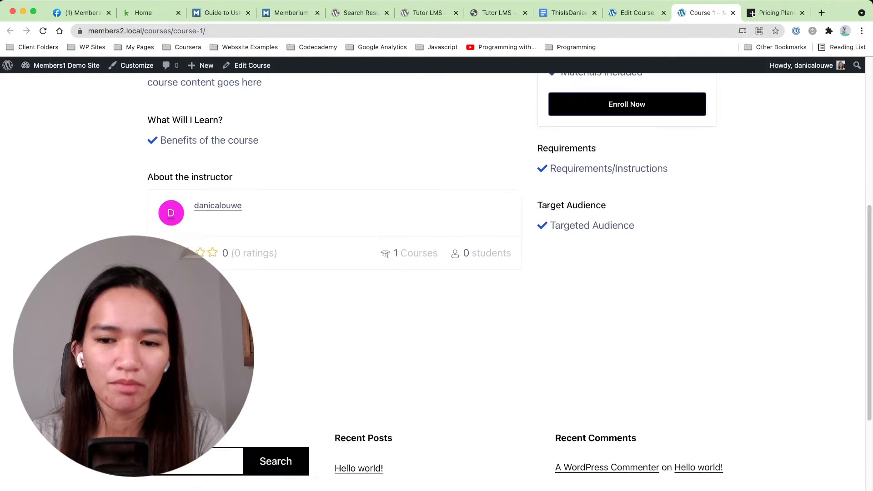
{"action": "scroll", "coordinate": [437, 282], "scroll_direction": "up", "scroll_amount": 5}
Step: Open the site's Themes page in a new tab and activate the Hello Elementor theme
{"action": "left_click", "coordinate": [637, 13]}
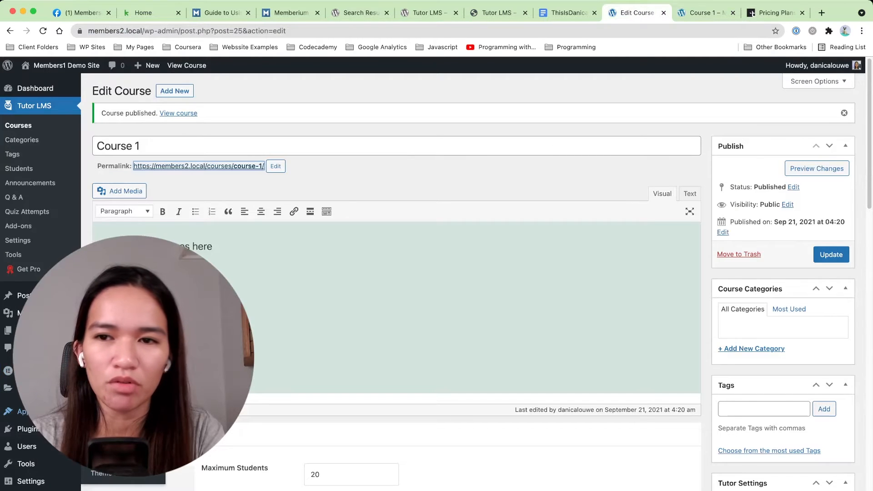
{"action": "left_click", "coordinate": [97, 412], "text": "super"}
{"action": "left_click", "coordinate": [712, 13]}
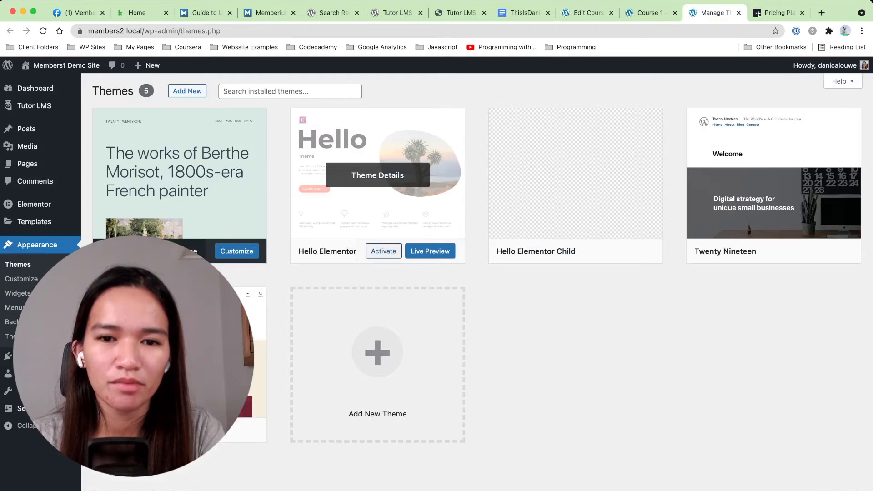
{"action": "left_click", "coordinate": [383, 251]}
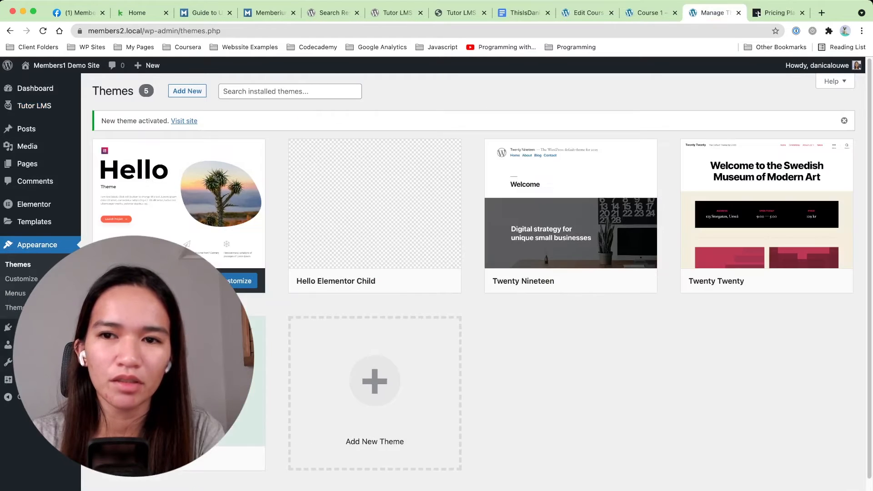
Step: Reload the Course 1 page, close the Themes page, and review the course layout under the Hello Elementor theme
{"action": "left_click", "coordinate": [651, 13]}
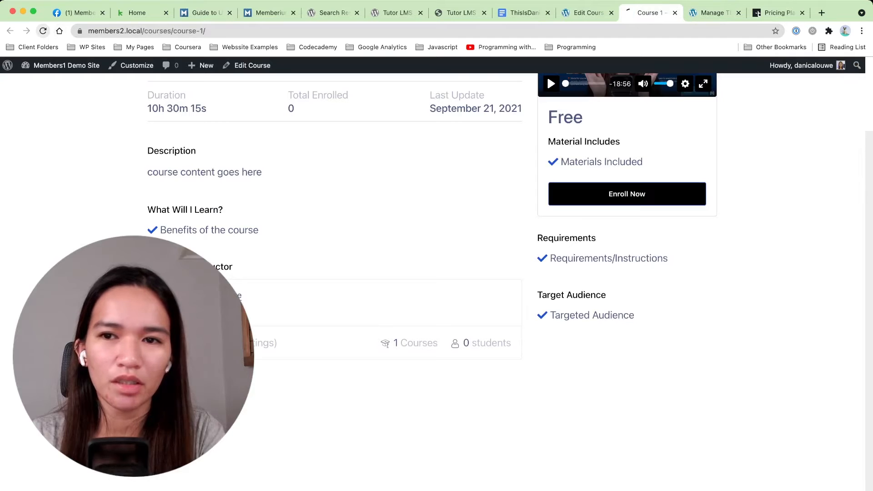
{"action": "left_click", "coordinate": [739, 13]}
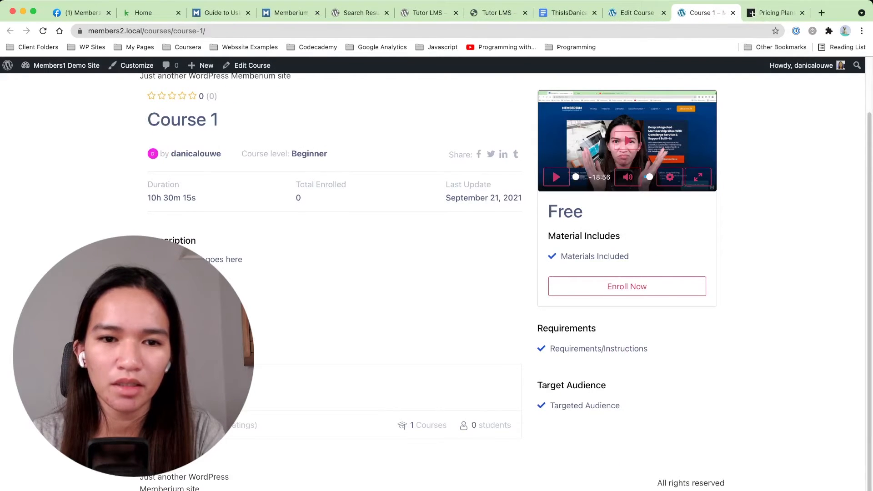
{"action": "scroll", "coordinate": [437, 273], "scroll_direction": "up", "scroll_amount": 2}
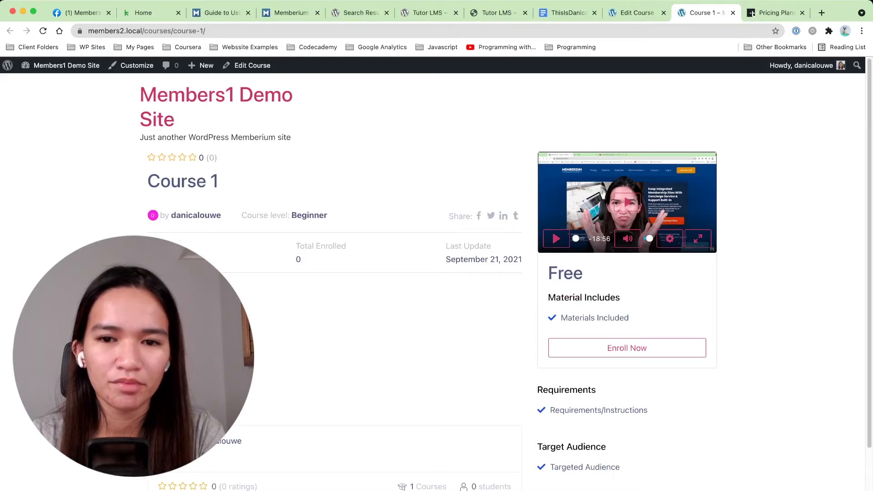
{"action": "scroll", "coordinate": [437, 273], "scroll_direction": "down", "scroll_amount": 2}
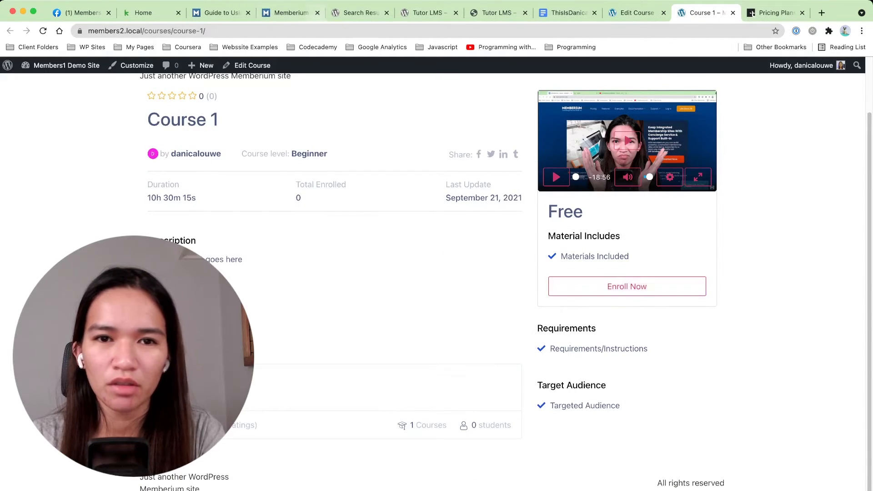
{"action": "left_click", "coordinate": [291, 30]}
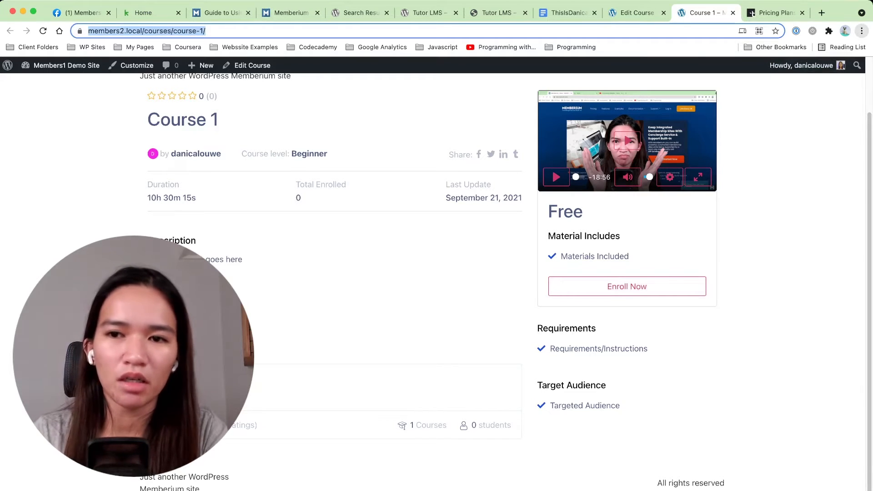
{"action": "key", "text": "super+Tab"}
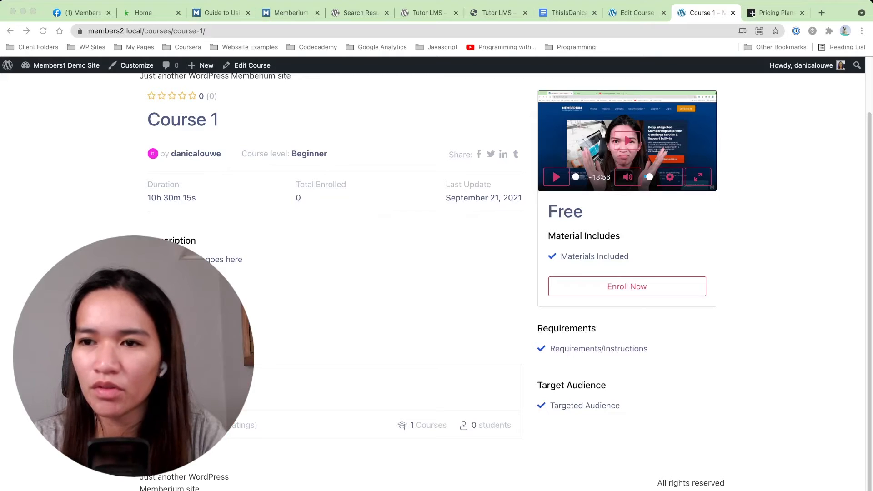
{"action": "left_click", "coordinate": [146, 31]}
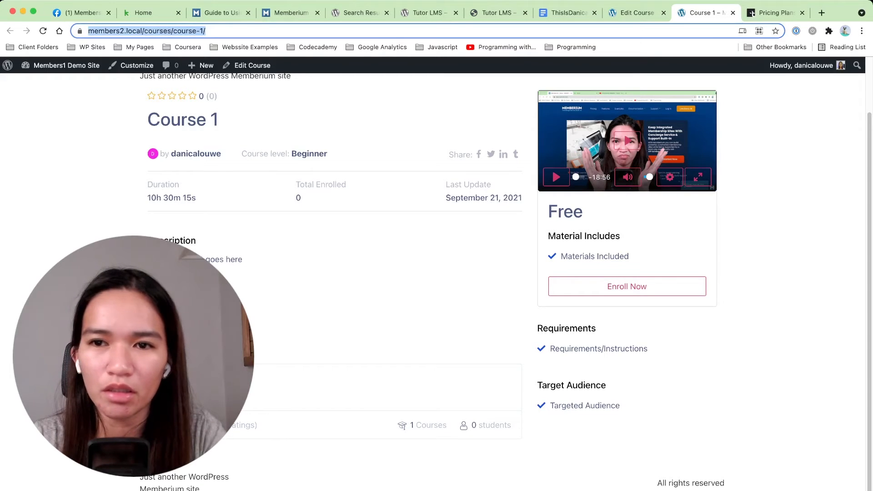
{"action": "key", "text": "ctrl+shift+Tab"}
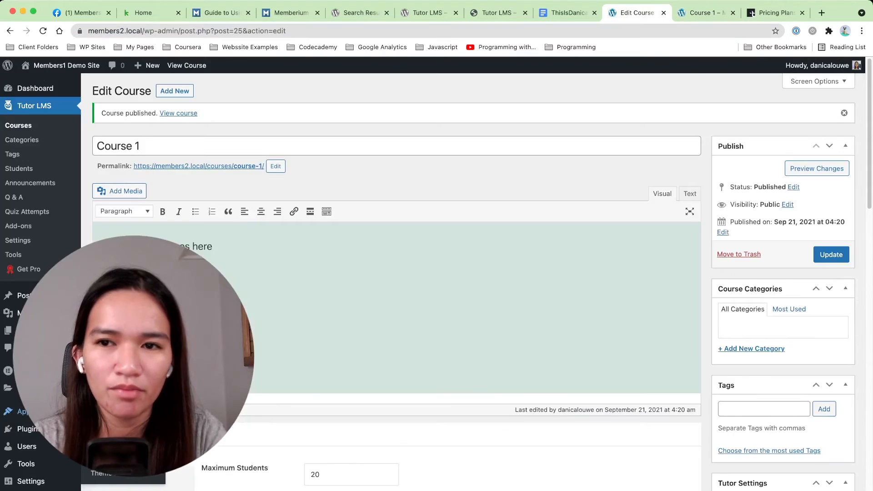
{"action": "scroll", "coordinate": [397, 282], "scroll_direction": "down", "scroll_amount": 5}
{"action": "key", "text": "ctrl+Tab"}
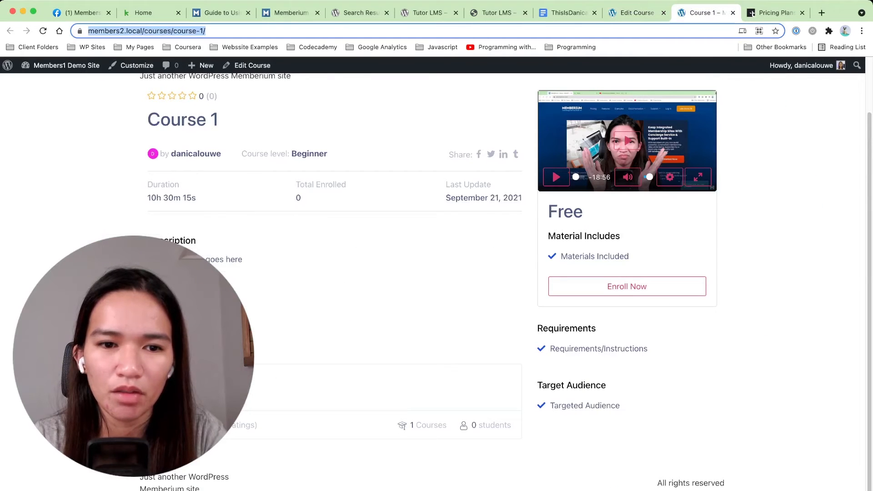
{"action": "triple_click", "coordinate": [223, 260]}
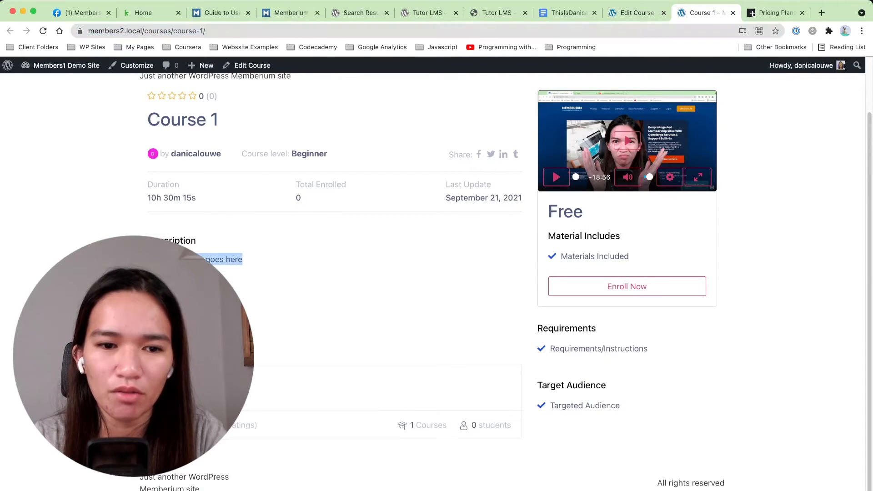
{"action": "left_click", "coordinate": [224, 259]}
Step: Expand the benefits, requirements, audience and materials fields into three lines each, numbered 1 to 3, and update the course
{"action": "key", "text": "ctrl+shift+Tab"}
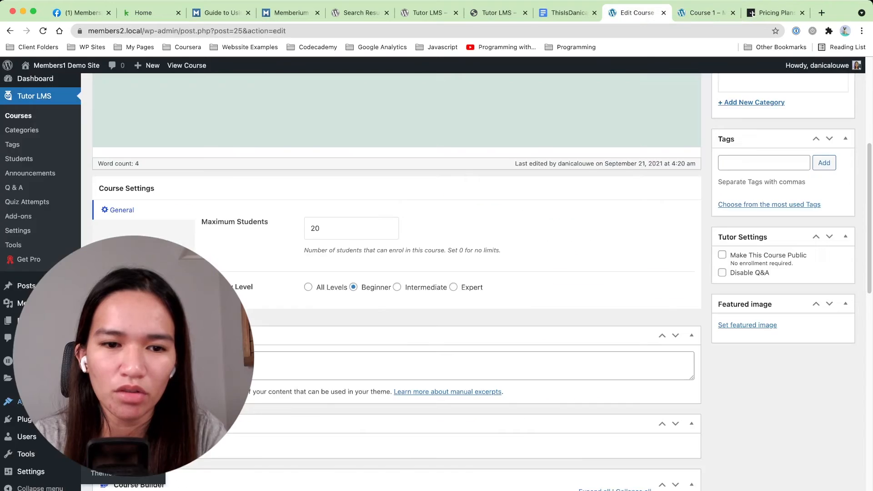
{"action": "scroll", "coordinate": [391, 282], "scroll_direction": "down", "scroll_amount": 10}
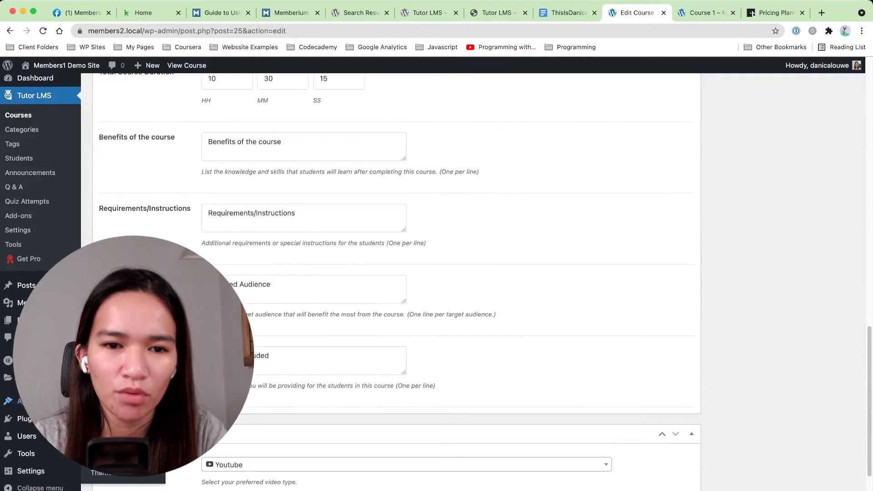
{"action": "triple_click", "coordinate": [251, 213]}
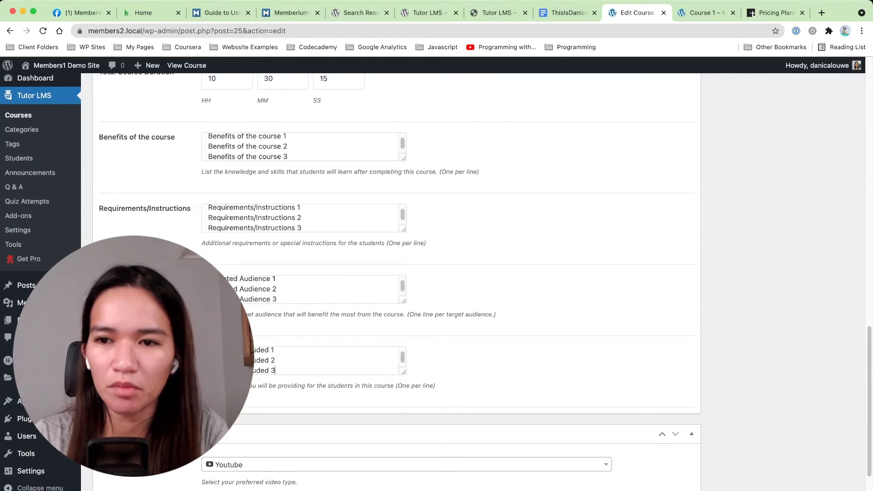
{"action": "scroll", "coordinate": [391, 273], "scroll_direction": "up", "scroll_amount": 15}
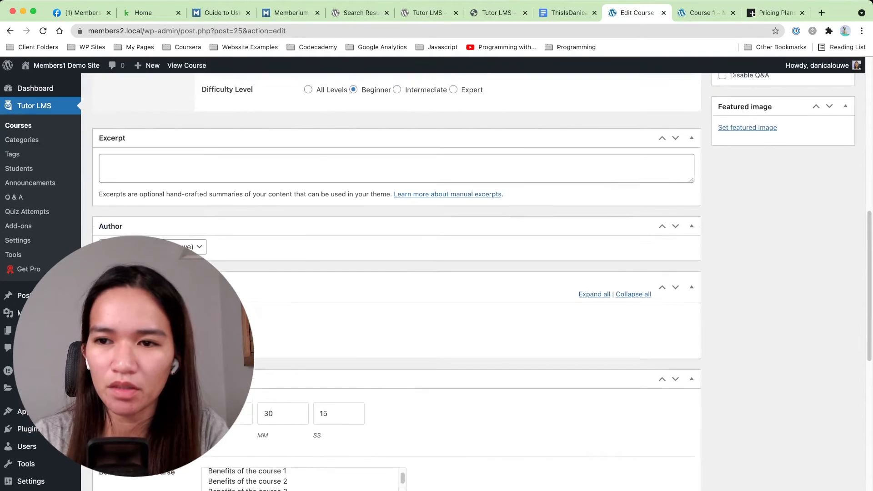
Step: Reload the Course 1 page and check the benefits, requirements, target audience and materials lists and the Total Enrolled field
{"action": "key", "text": "ctrl+Tab"}
{"action": "key", "text": "super+r"}
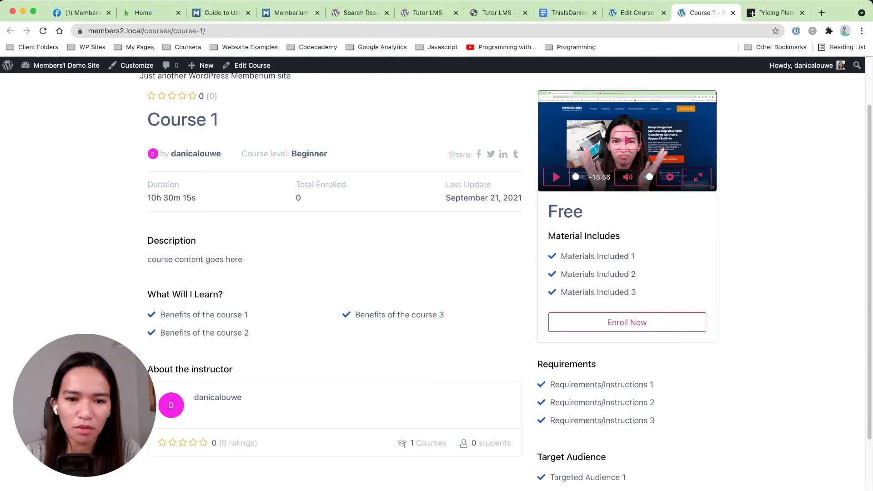
{"action": "left_click_drag", "start_coordinate": [160, 315], "coordinate": [250, 333]}
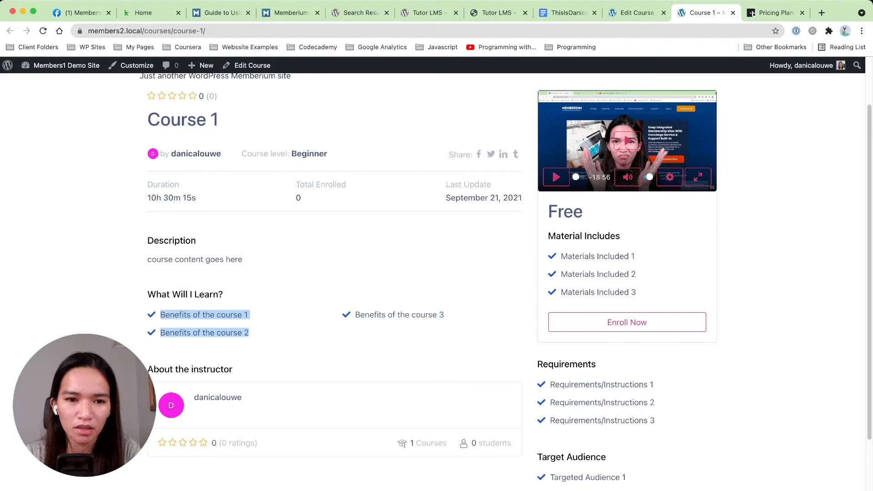
{"action": "left_click_drag", "start_coordinate": [160, 314], "coordinate": [160, 333]}
{"action": "scroll", "coordinate": [500, 273], "scroll_direction": "down", "scroll_amount": 1}
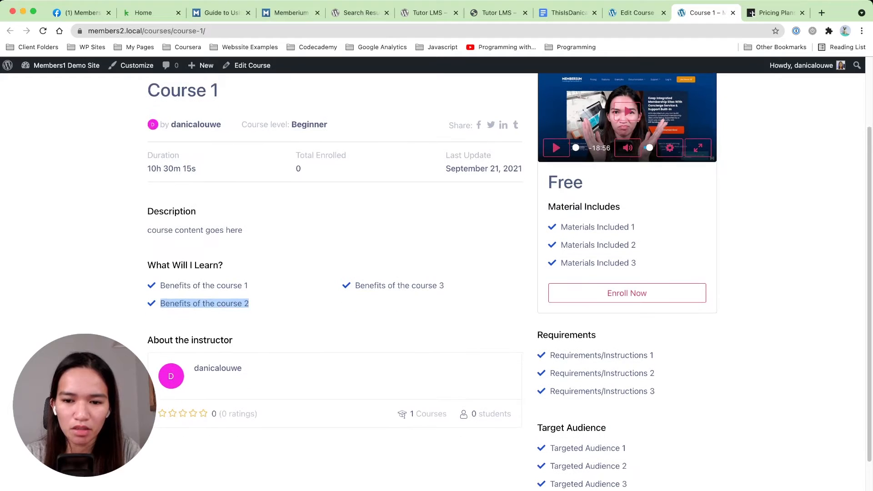
{"action": "left_click_drag", "start_coordinate": [656, 392], "coordinate": [550, 356]}
{"action": "scroll", "coordinate": [436, 273], "scroll_direction": "down", "scroll_amount": 2}
{"action": "left_click_drag", "start_coordinate": [628, 432], "coordinate": [551, 396]}
{"action": "left_click_drag", "start_coordinate": [637, 211], "coordinate": [561, 175]}
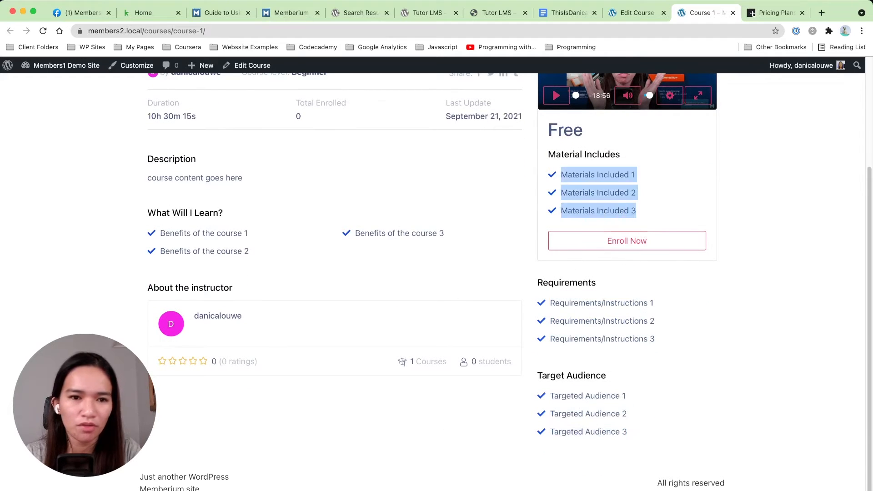
{"action": "scroll", "coordinate": [501, 282], "scroll_direction": "up", "scroll_amount": 5}
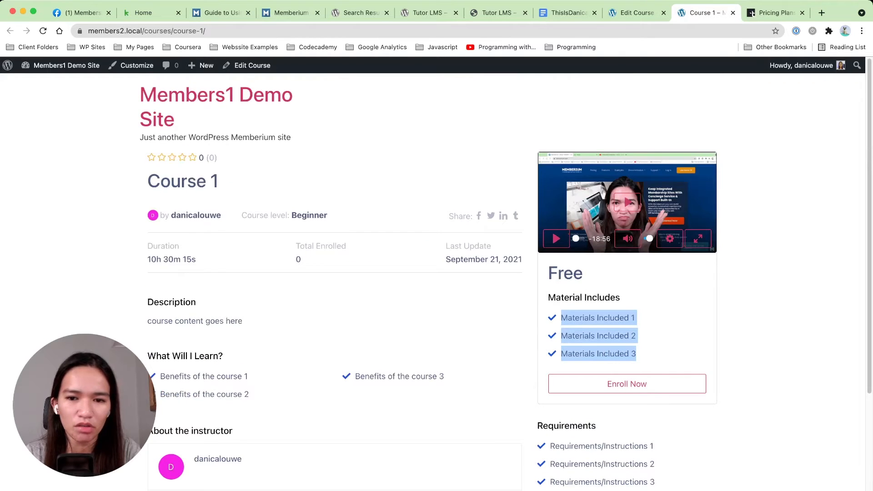
{"action": "left_click_drag", "start_coordinate": [302, 260], "coordinate": [296, 245]}
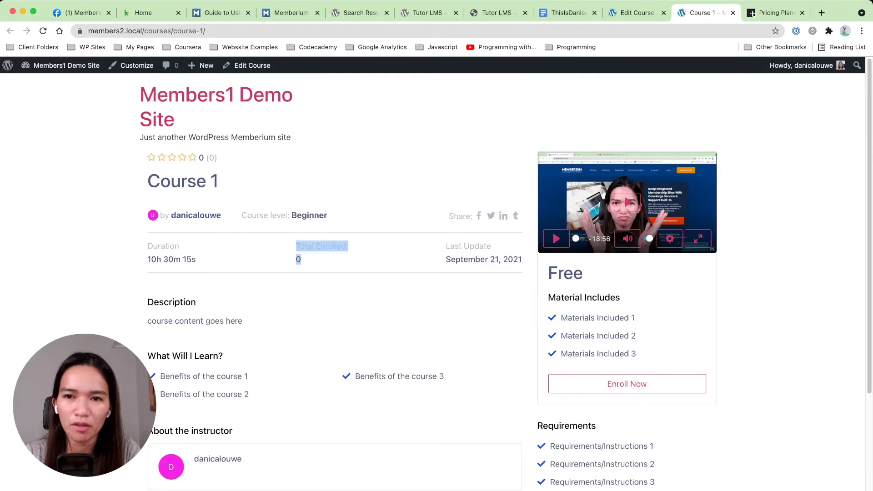
Step: Return to the course editor and examine the Tutor Settings, including the Make This Course Public option
{"action": "left_click", "coordinate": [637, 12]}
{"action": "scroll", "coordinate": [395, 282], "scroll_direction": "down", "scroll_amount": 10}
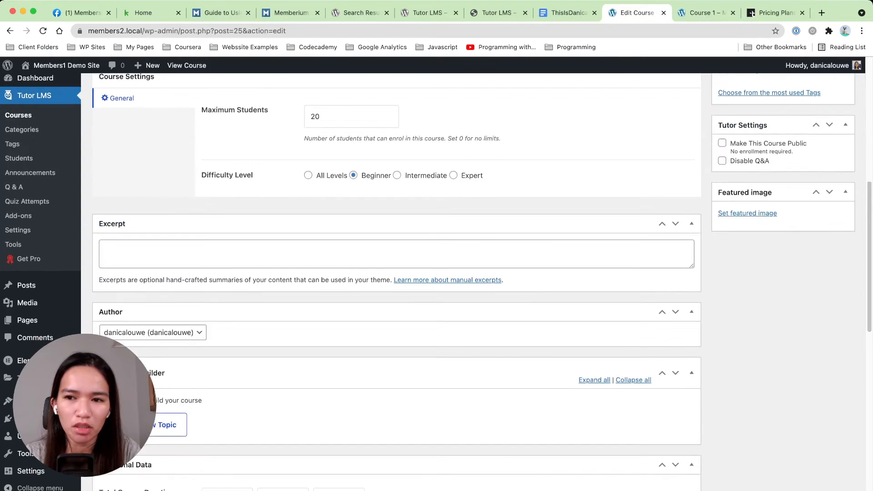
{"action": "scroll", "coordinate": [396, 282], "scroll_direction": "up", "scroll_amount": 2}
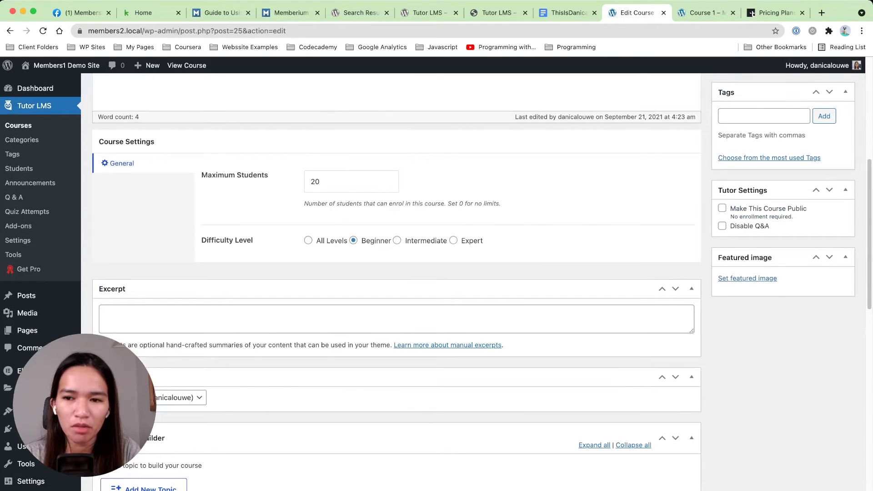
{"action": "left_click", "coordinate": [723, 209]}
{"action": "scroll", "coordinate": [722, 208], "scroll_direction": "up", "scroll_amount": 9}
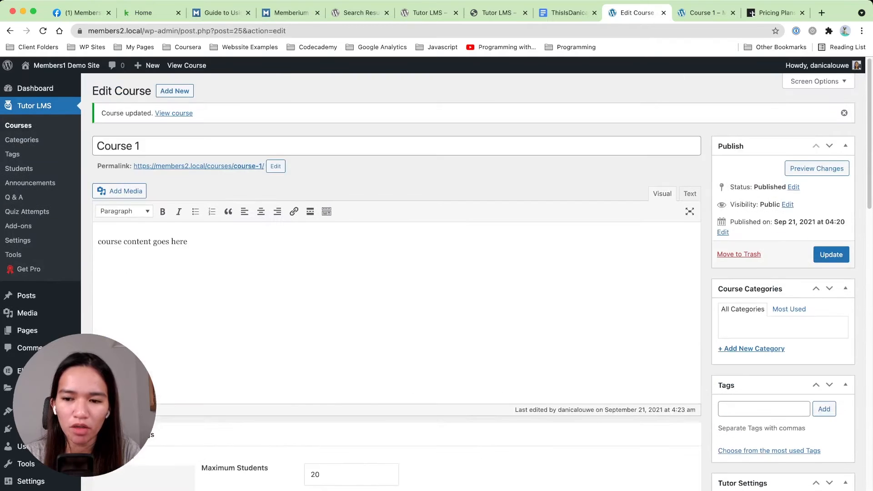
{"action": "scroll", "coordinate": [473, 282], "scroll_direction": "down", "scroll_amount": 5}
{"action": "left_click", "coordinate": [723, 342]}
{"action": "scroll", "coordinate": [723, 342], "scroll_direction": "down", "scroll_amount": 7}
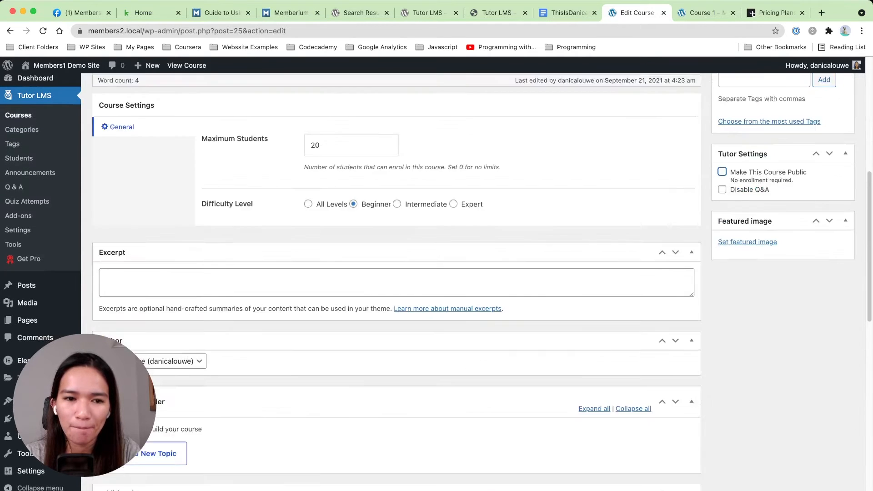
Step: Add a topic named "Topic 1" with the summary "Topic 1 Summary" in the Course Builder
{"action": "scroll", "coordinate": [395, 282], "scroll_direction": "down", "scroll_amount": 5}
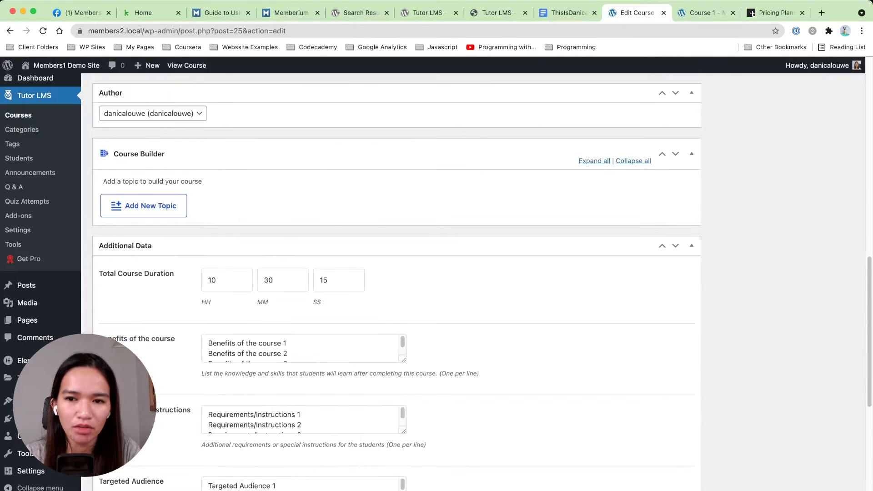
{"action": "left_click", "coordinate": [144, 206]}
{"action": "left_click", "coordinate": [306, 281]}
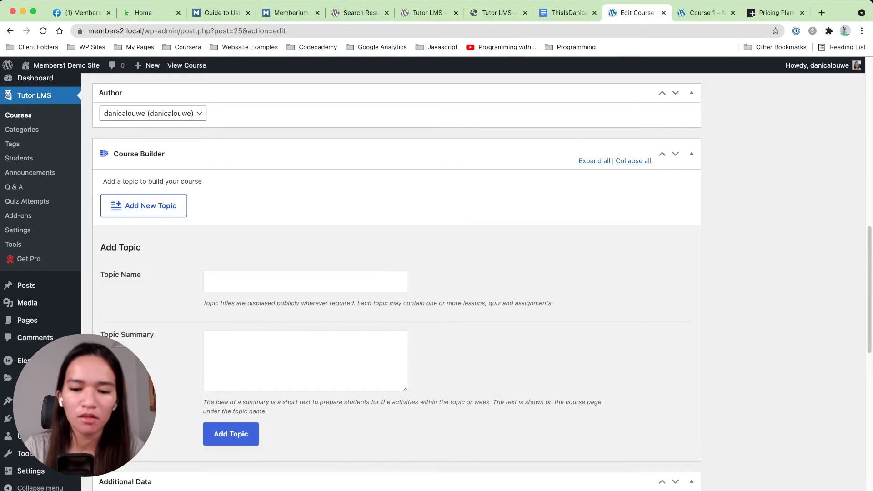
{"action": "type", "text": "Topic 1"}
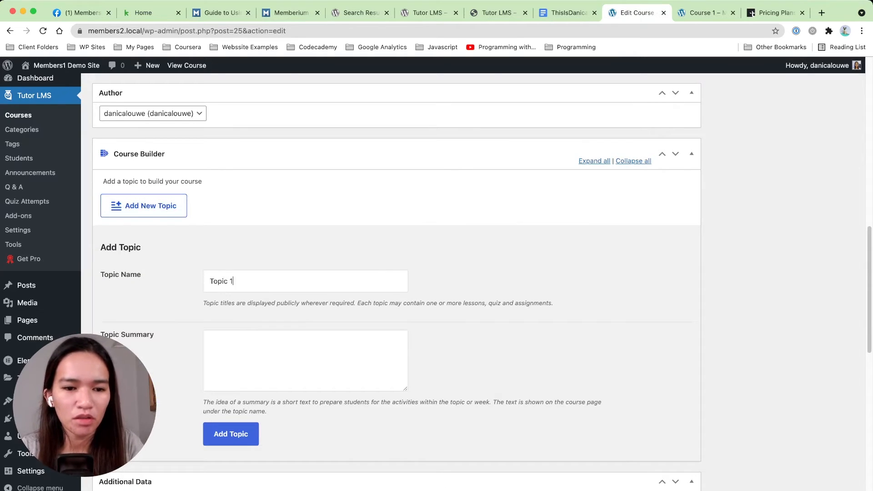
{"action": "key", "text": "super+a"}
{"action": "key", "text": "Tab"}
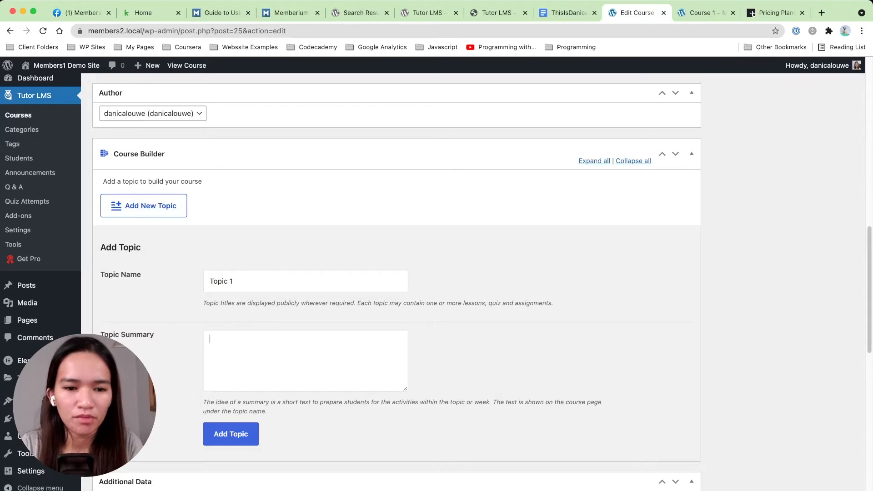
{"action": "type", "text": "Topic 1 summary"}
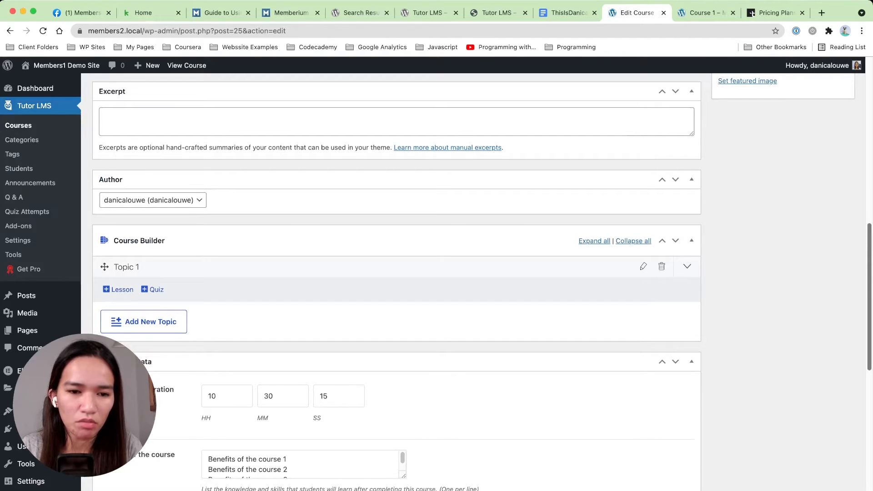
Step: Rename the topic to "Start Here" and set its summary to "Welcome! check out the lessons below to get started."
{"action": "left_click", "coordinate": [643, 267]}
{"action": "triple_click", "coordinate": [221, 304]}
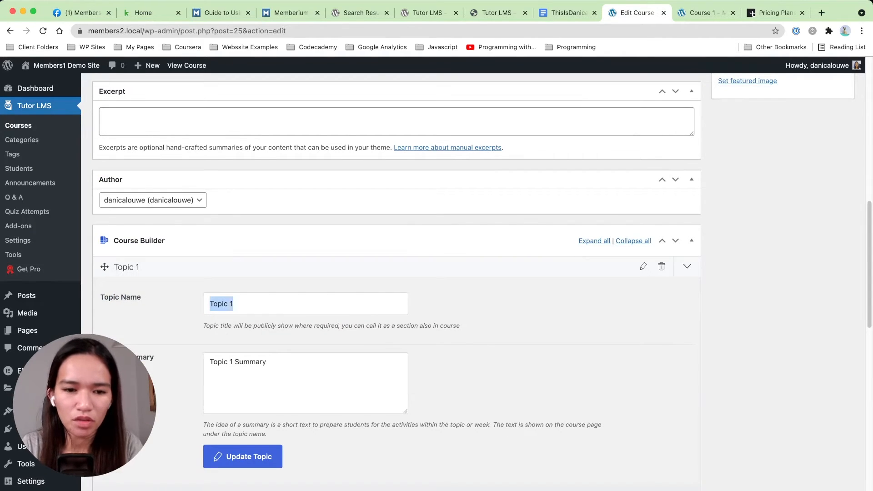
{"action": "type", "text": "Start Here"}
{"action": "key", "text": "Tab"}
{"action": "type", "text": "We"}
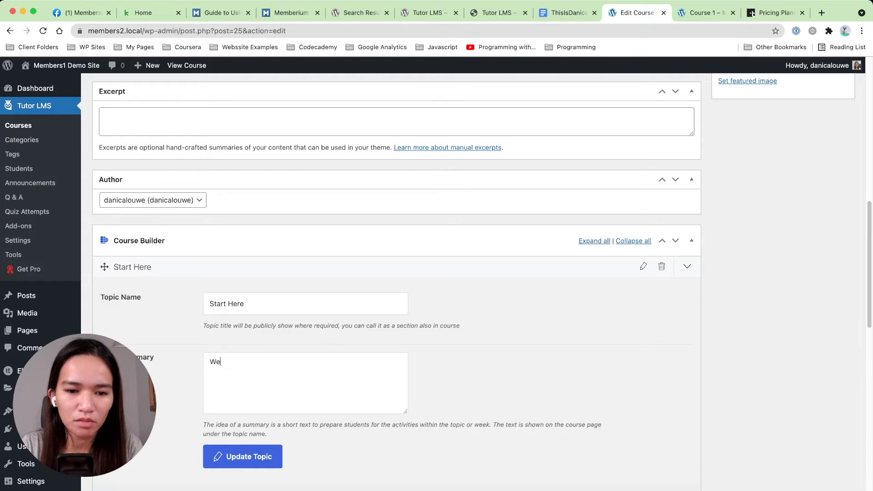
{"action": "type", "text": "lcome!"}
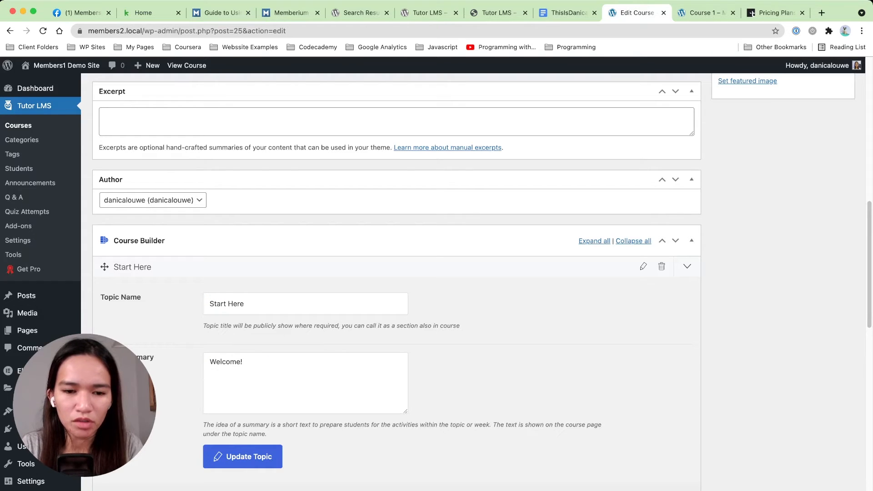
{"action": "type", "text": " check out th"}
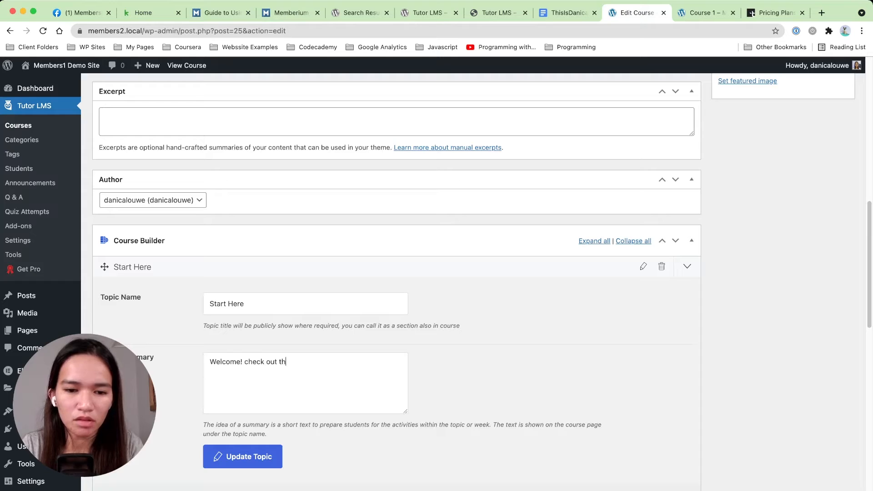
{"action": "type", "text": "e lessons below"}
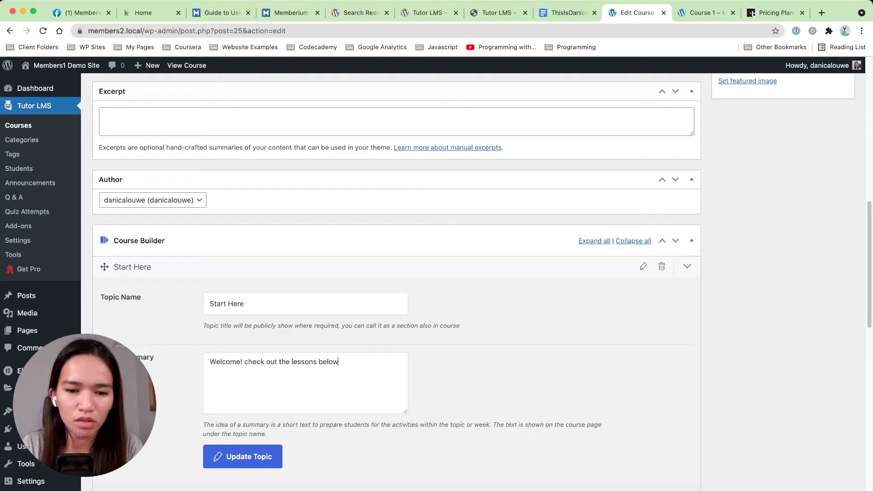
{"action": "type", "text": " to get started"}
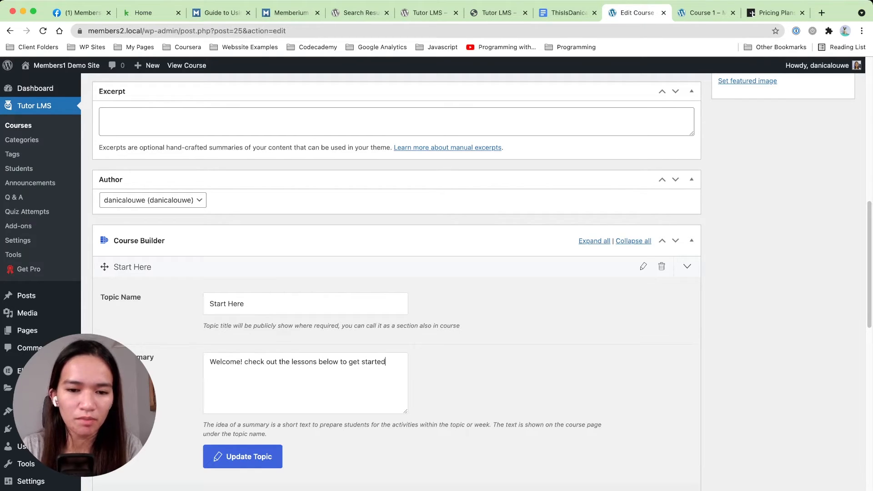
{"action": "type", "text": "."}
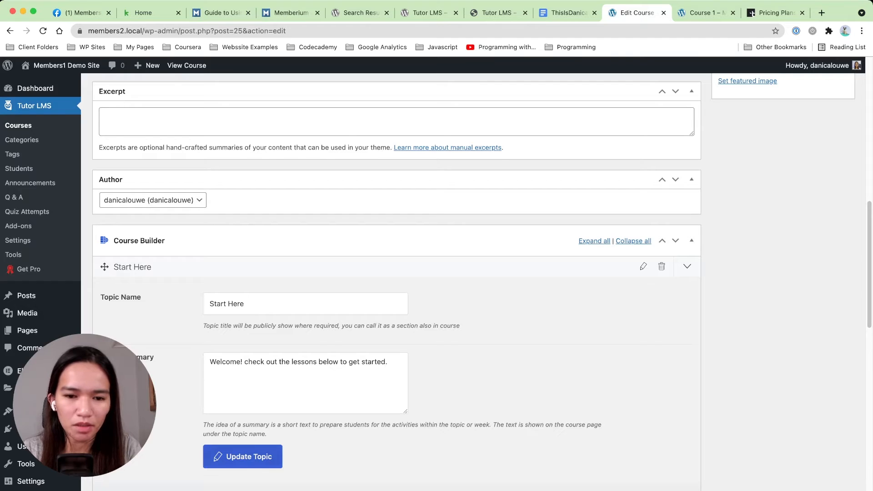
{"action": "left_click", "coordinate": [242, 456]}
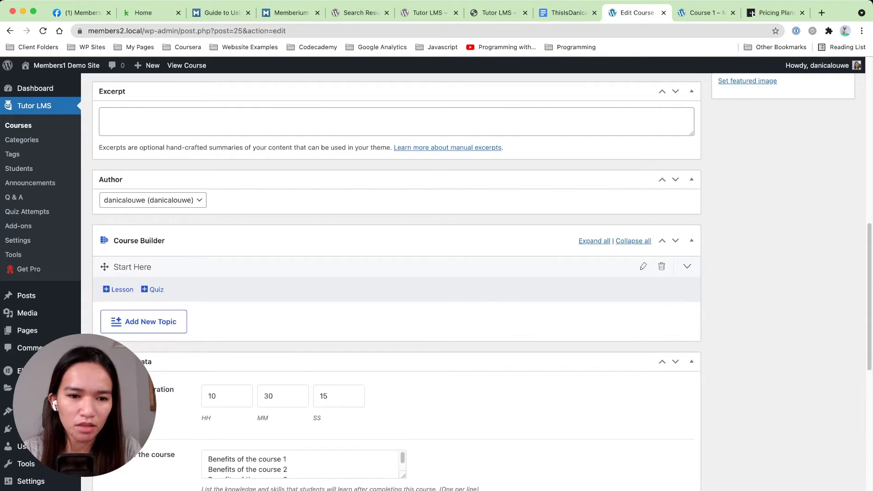
Step: Create a lesson under the Start Here topic titled "Lesson 1" with the body text "Lesson Content"
{"action": "left_click", "coordinate": [119, 289]}
{"action": "left_click", "coordinate": [318, 153]}
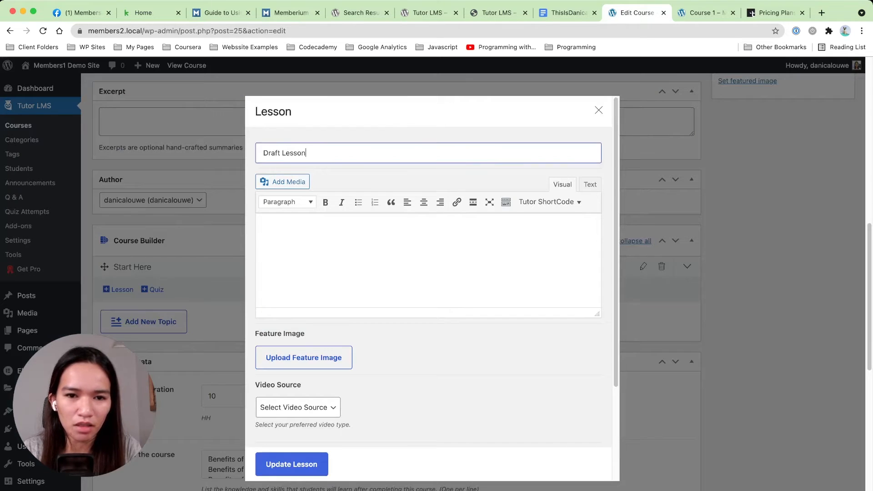
{"action": "key", "text": "super+a"}
{"action": "type", "text": "Lesson"}
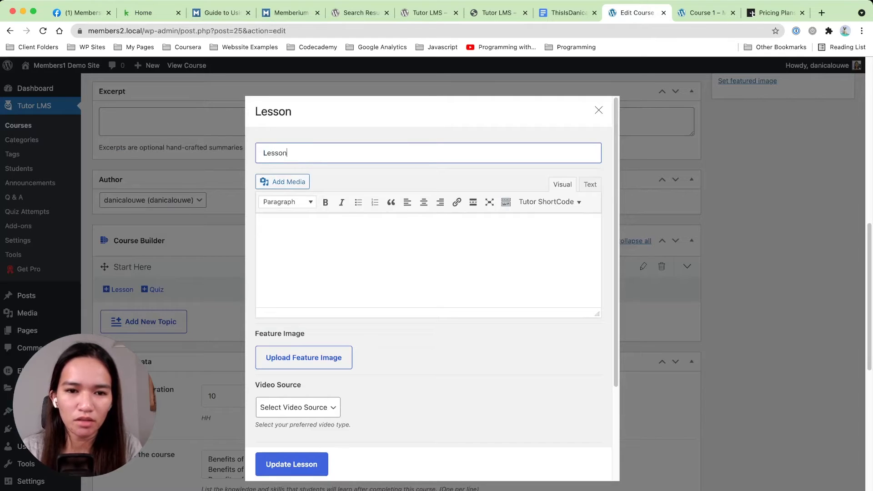
{"action": "type", "text": " 1"}
{"action": "key", "text": "super+a"}
{"action": "left_click", "coordinate": [262, 227]}
{"action": "type", "text": "L"}
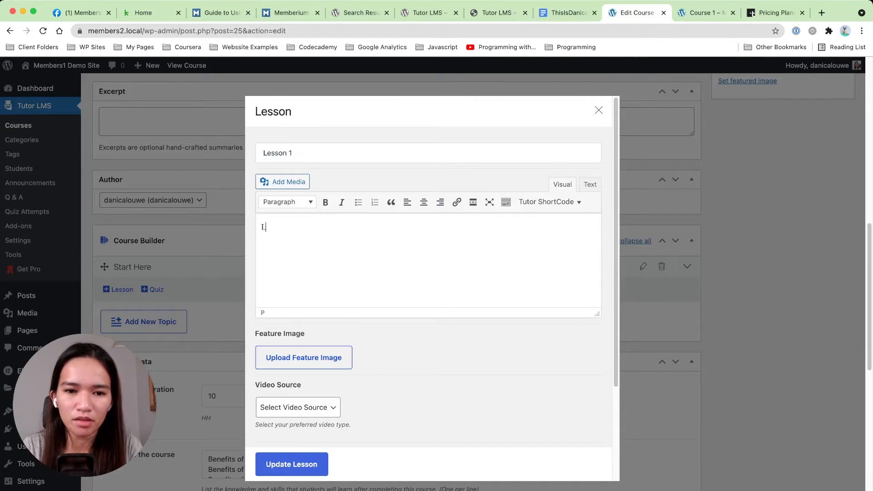
{"action": "type", "text": "esson Content"}
{"action": "key", "text": "super+a"}
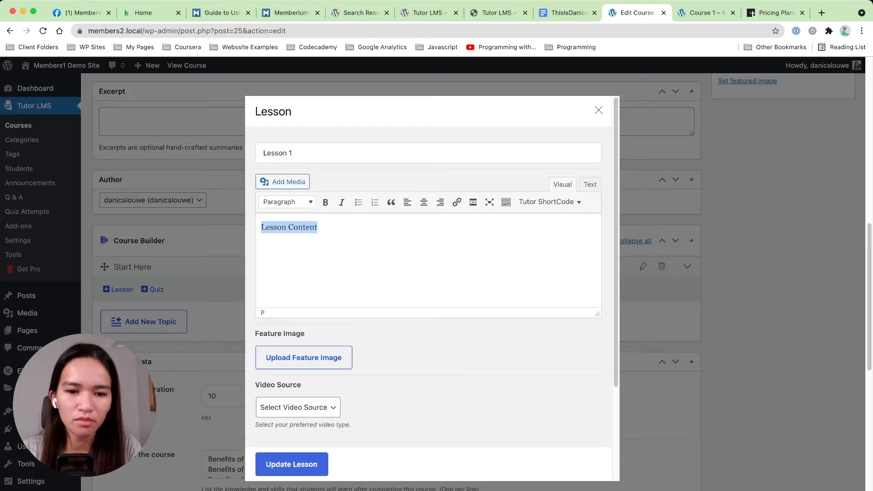
Step: Open the media library to choose a feature image for the lesson
{"action": "scroll", "coordinate": [304, 277], "scroll_direction": "down", "scroll_amount": 3}
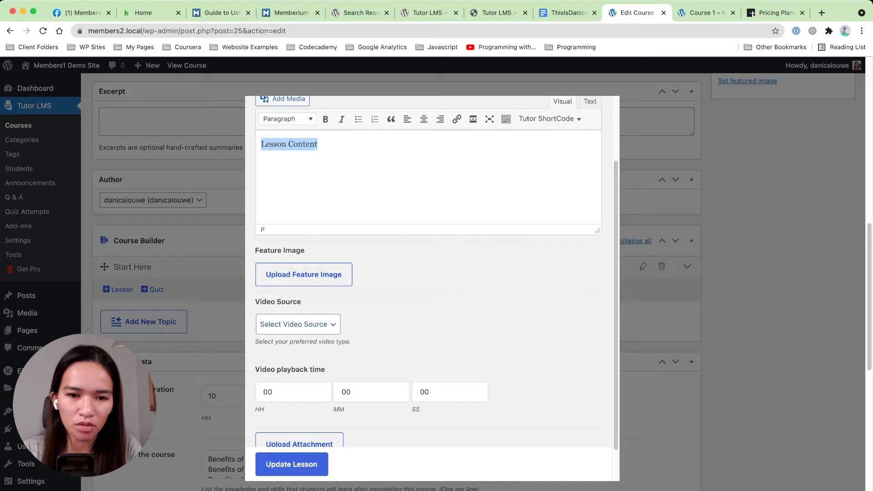
{"action": "left_click", "coordinate": [303, 275]}
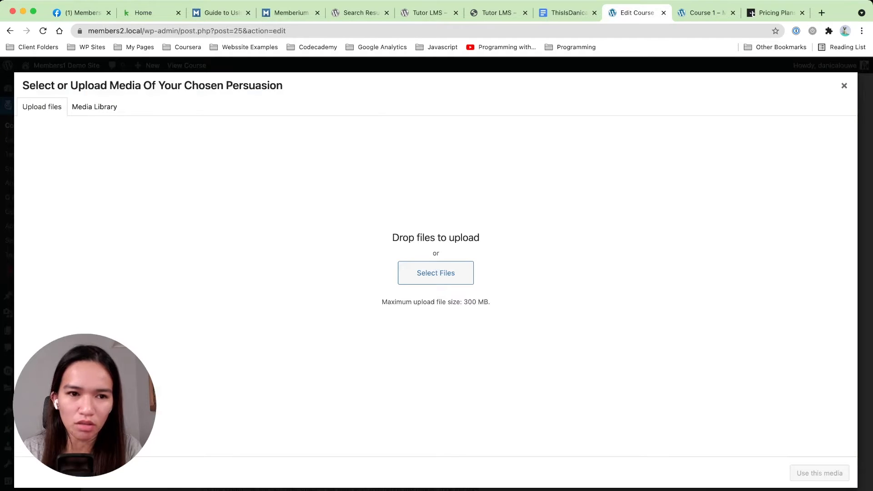
{"action": "left_click", "coordinate": [94, 107]}
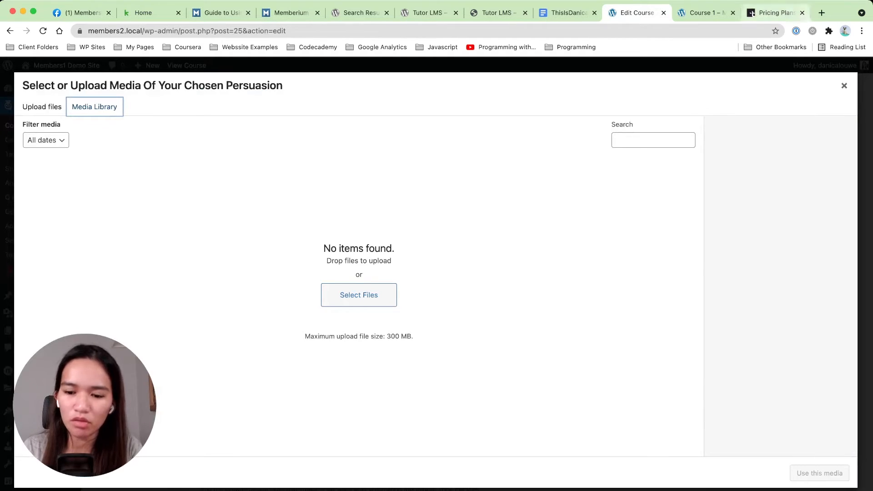
Step: Open Pexels in a new tab, search for "course" photos, and download the laptop and coffee cup picture
{"action": "left_click", "coordinate": [822, 13]}
{"action": "type", "text": "pexe"}
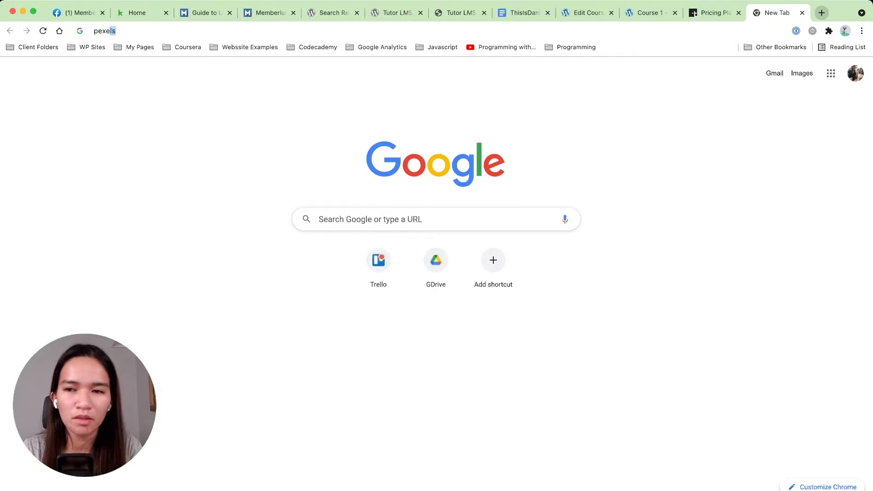
{"action": "key", "text": "Return"}
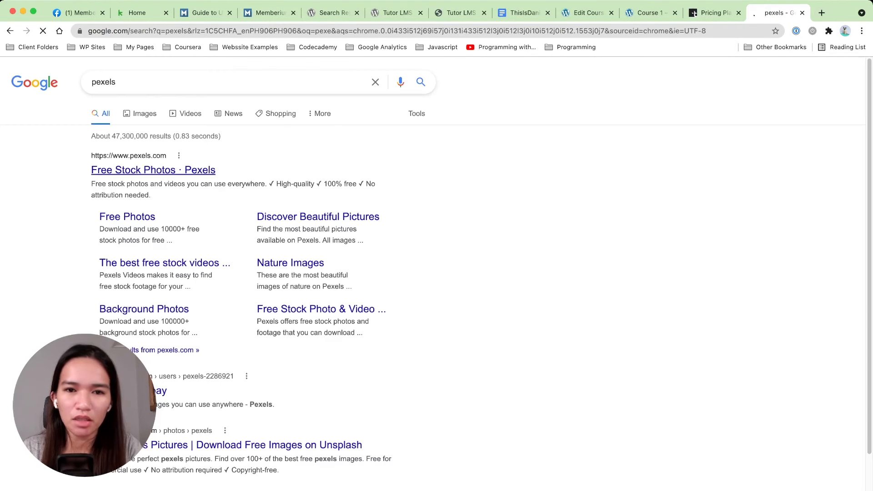
{"action": "left_click", "coordinate": [153, 170]}
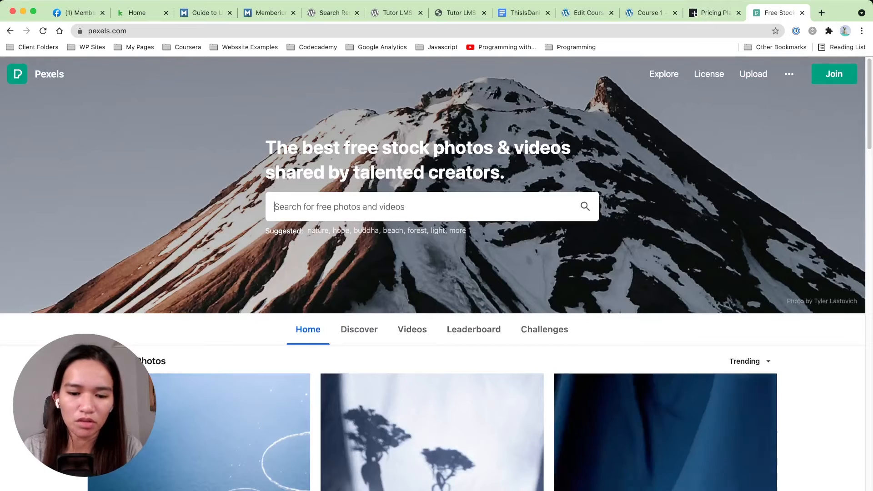
{"action": "type", "text": "course"}
{"action": "key", "text": "Return"}
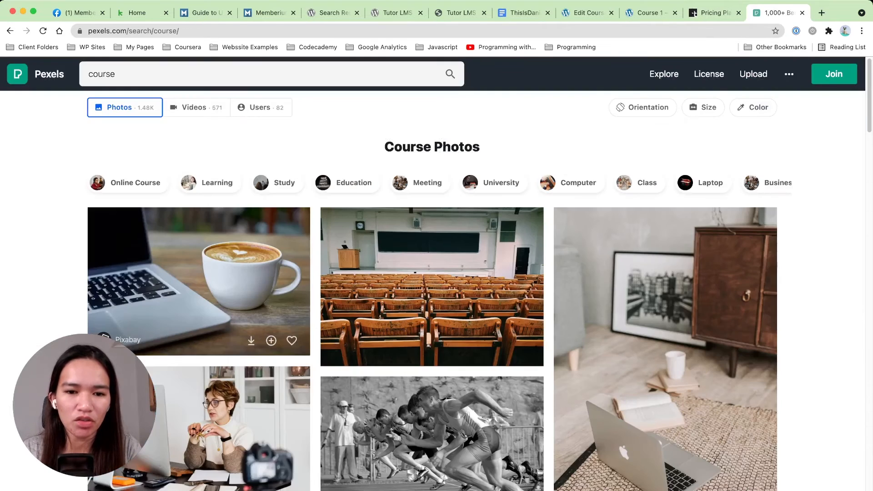
{"action": "left_click", "coordinate": [199, 273]}
{"action": "left_click", "coordinate": [723, 78]}
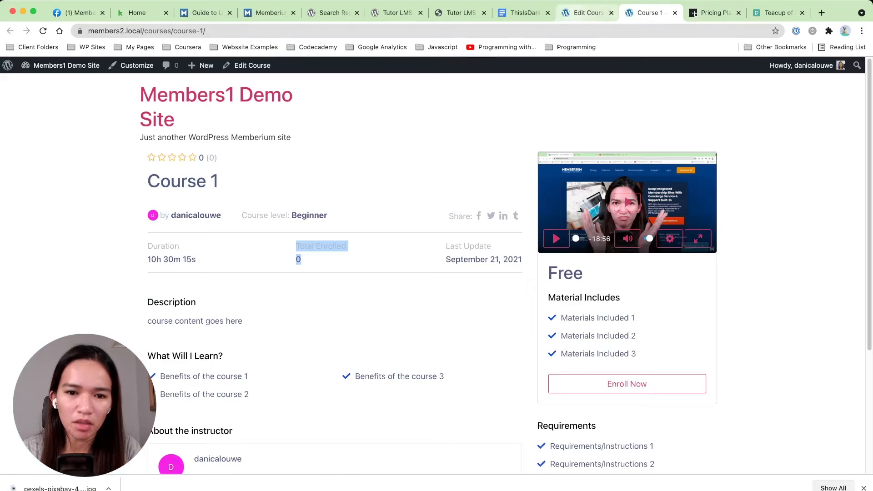
Step: Return to the course editor, use the downloaded photo as the lesson's feature image, and update the lesson
{"action": "left_click", "coordinate": [587, 13]}
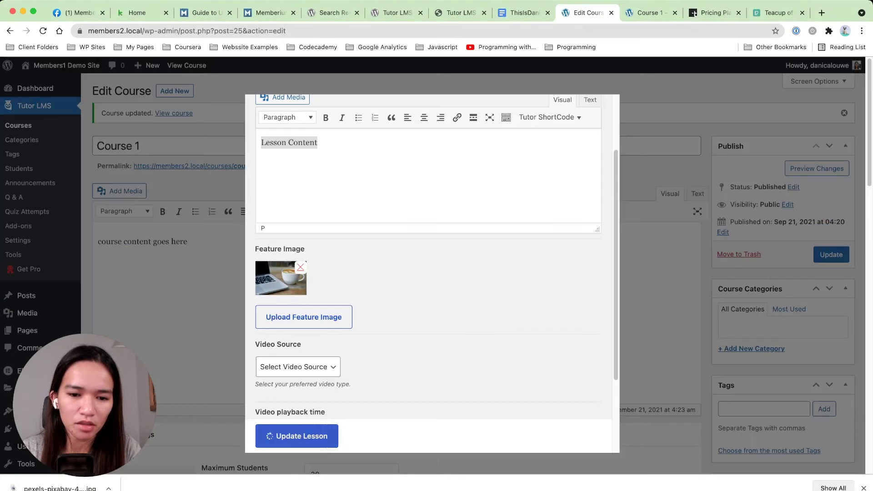
{"action": "left_click", "coordinate": [303, 436]}
Step: Copy the YouTube URL from the course's Video section
{"action": "scroll", "coordinate": [396, 273], "scroll_direction": "down", "scroll_amount": 15}
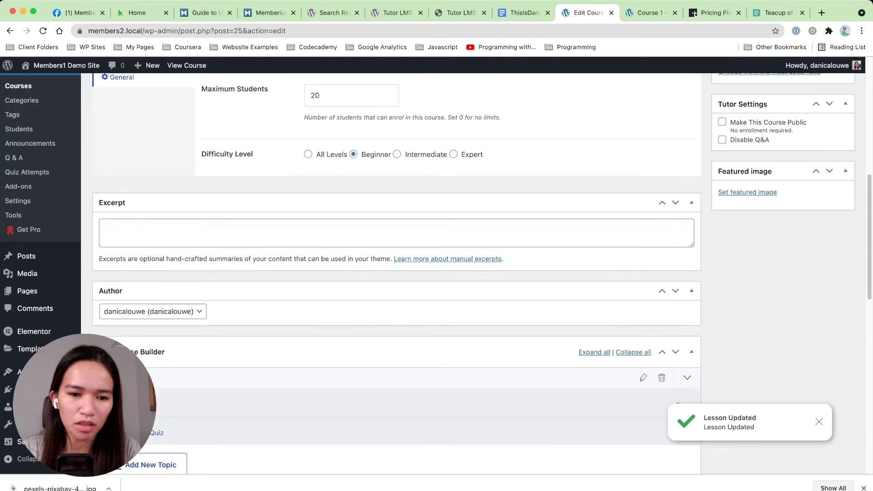
{"action": "scroll", "coordinate": [396, 273], "scroll_direction": "down", "scroll_amount": 7}
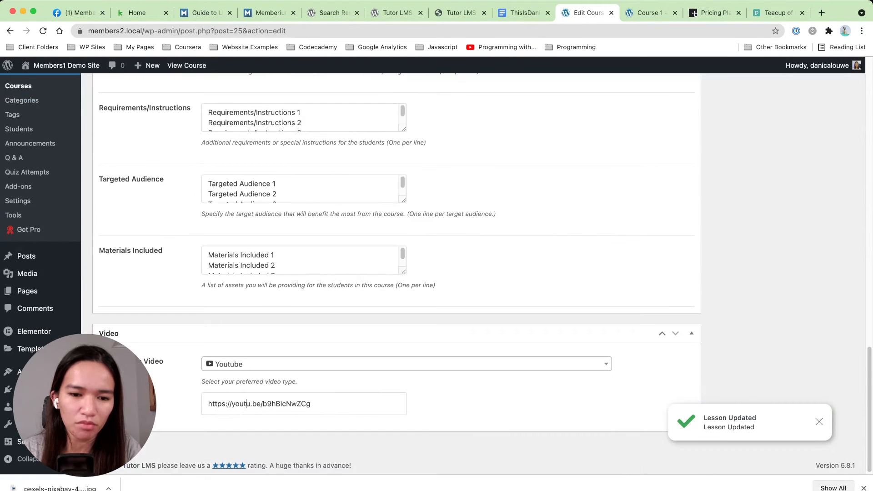
{"action": "triple_click", "coordinate": [248, 404]}
{"action": "scroll", "coordinate": [395, 273], "scroll_direction": "up", "scroll_amount": 15}
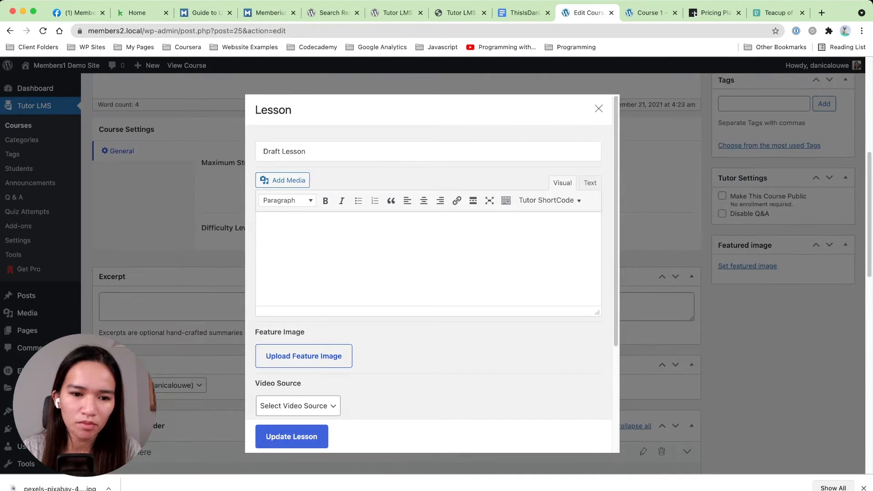
Step: Close the draft lesson, open Lesson 1 under Start Here, and set the laptop and coffee cup photo as its feature image
{"action": "key", "text": "Escape"}
{"action": "scroll", "coordinate": [395, 273], "scroll_direction": "down", "scroll_amount": 4}
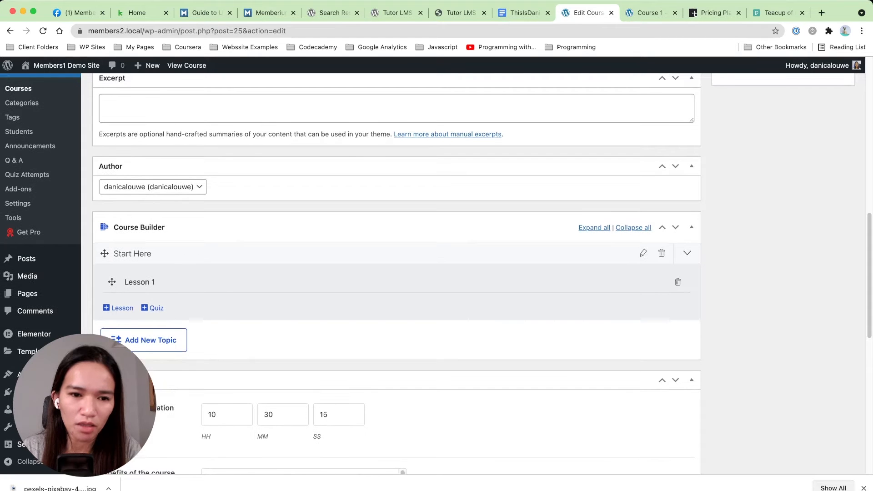
{"action": "left_click", "coordinate": [139, 282]}
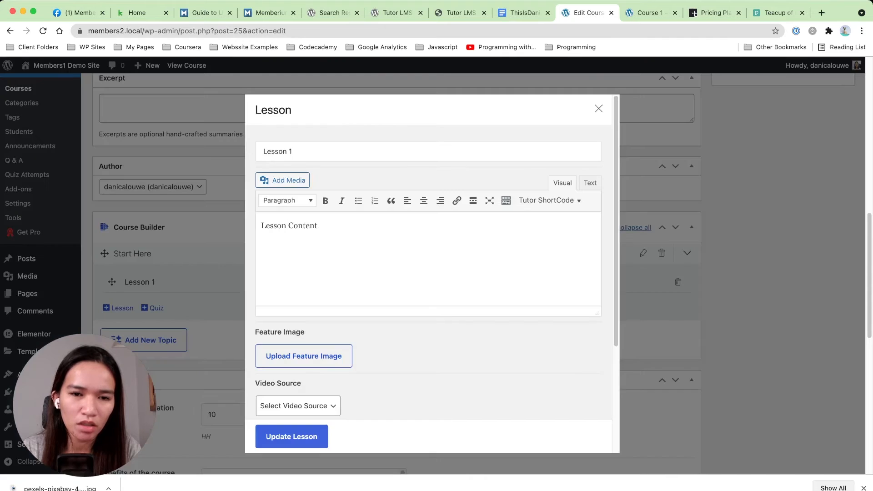
{"action": "scroll", "coordinate": [304, 236], "scroll_direction": "down", "scroll_amount": 3}
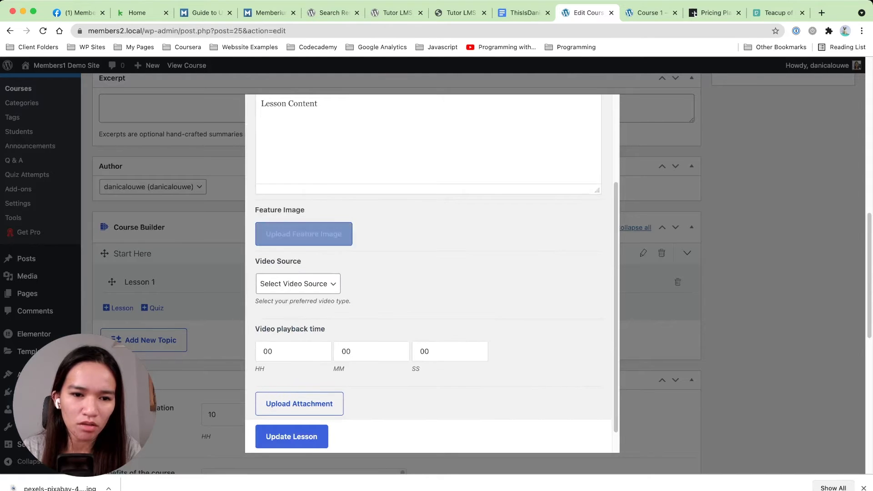
{"action": "left_click", "coordinate": [304, 234]}
{"action": "left_click", "coordinate": [56, 192]}
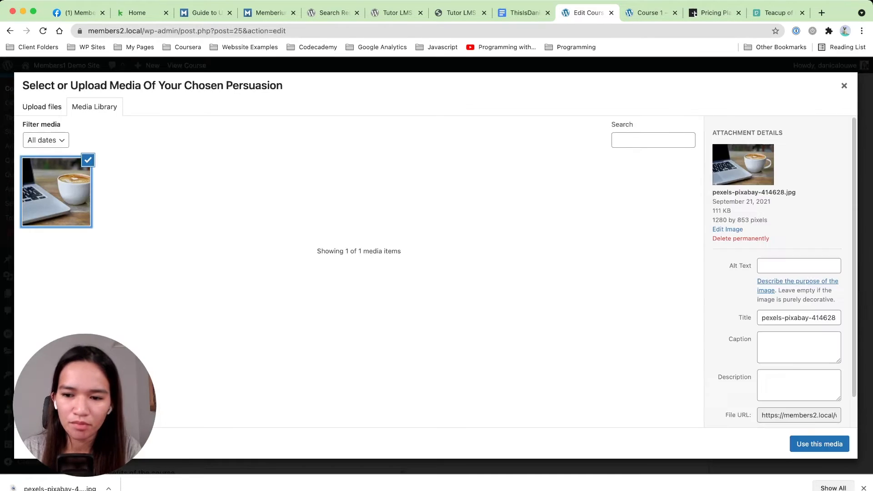
{"action": "left_click", "coordinate": [819, 443]}
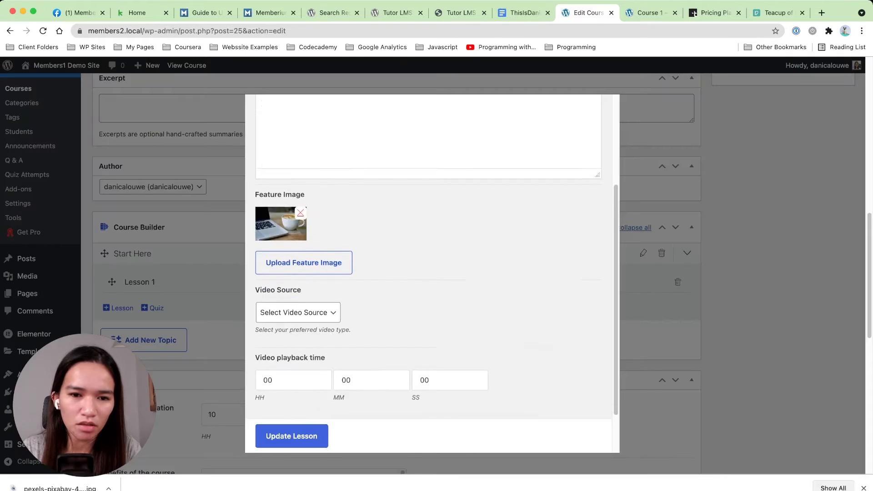
{"action": "left_click", "coordinate": [298, 257]}
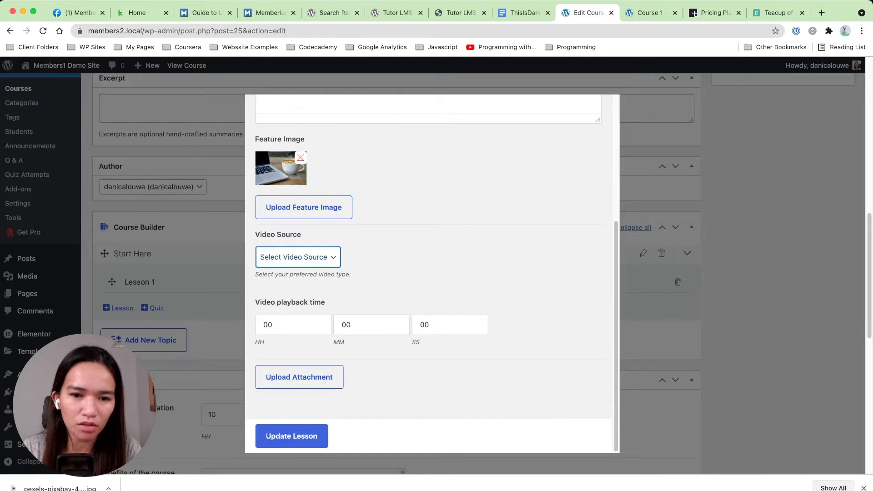
{"action": "key", "text": "y"}
{"action": "left_click", "coordinate": [428, 297]}
{"action": "type", "text": "https://youtu.be/b9hBicNwZCg"}
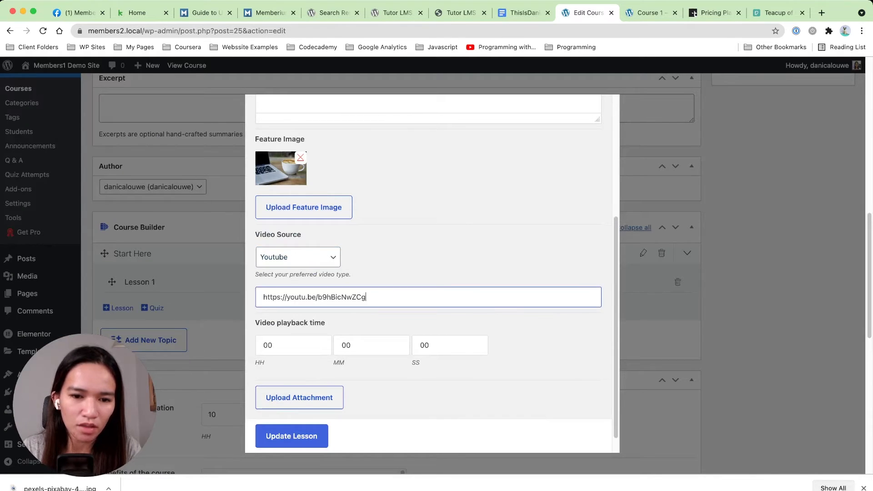
{"action": "key", "text": "Tab"}
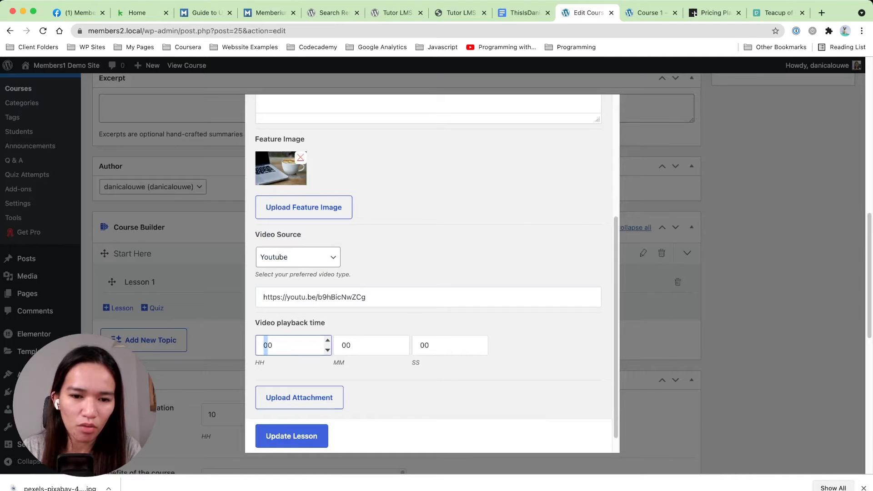
{"action": "key", "text": "Tab"}
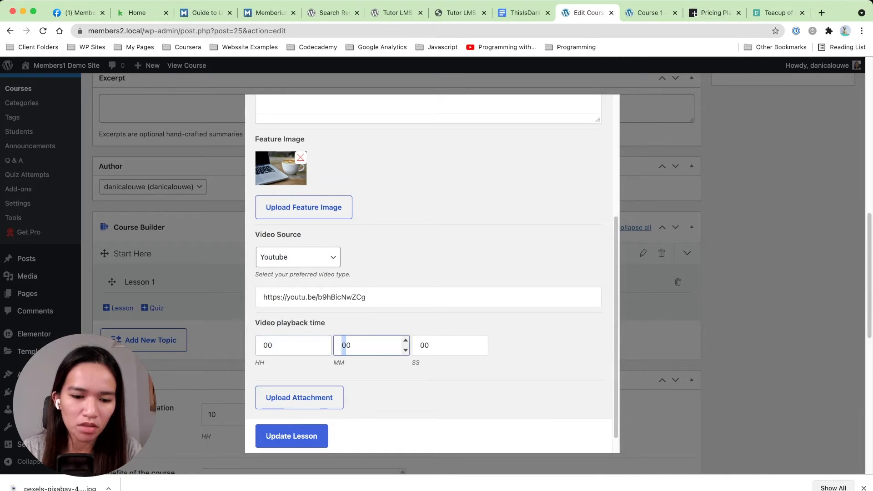
{"action": "type", "text": "30"}
Step: Upload the downloaded laptop and coffee cup photo as a Lesson 1 attachment and update the lesson
{"action": "scroll", "coordinate": [432, 273], "scroll_direction": "down", "scroll_amount": 1}
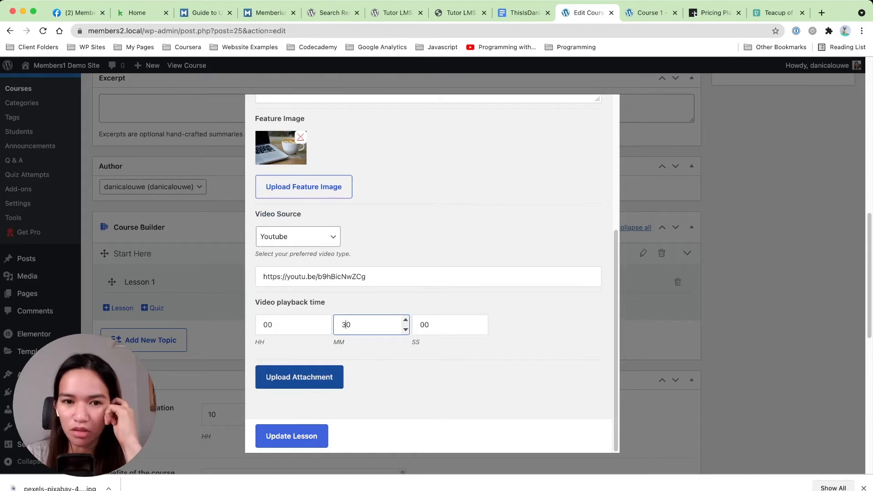
{"action": "left_click", "coordinate": [300, 377]}
{"action": "left_click", "coordinate": [42, 107]}
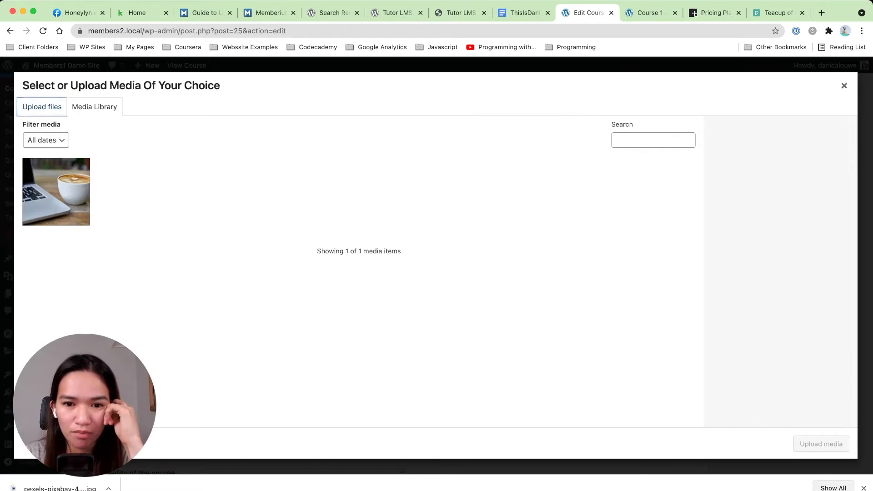
{"action": "left_click", "coordinate": [436, 263]}
{"action": "key", "text": "Return"}
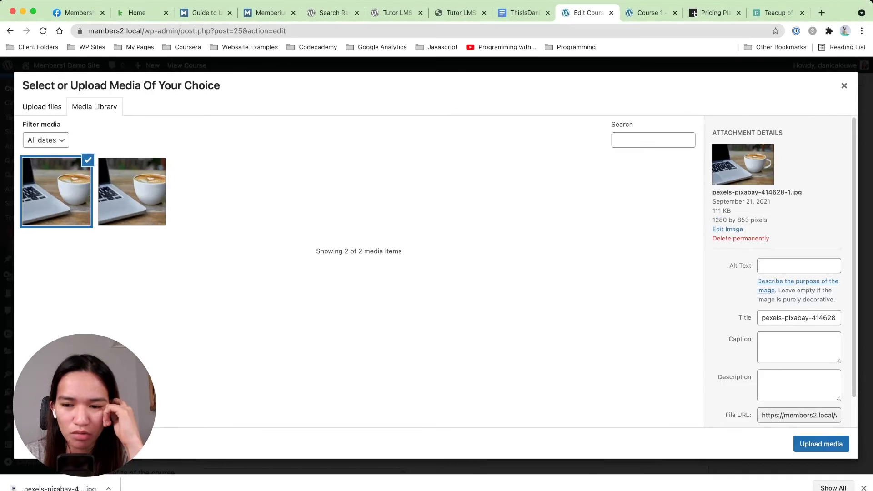
{"action": "left_click", "coordinate": [821, 444]}
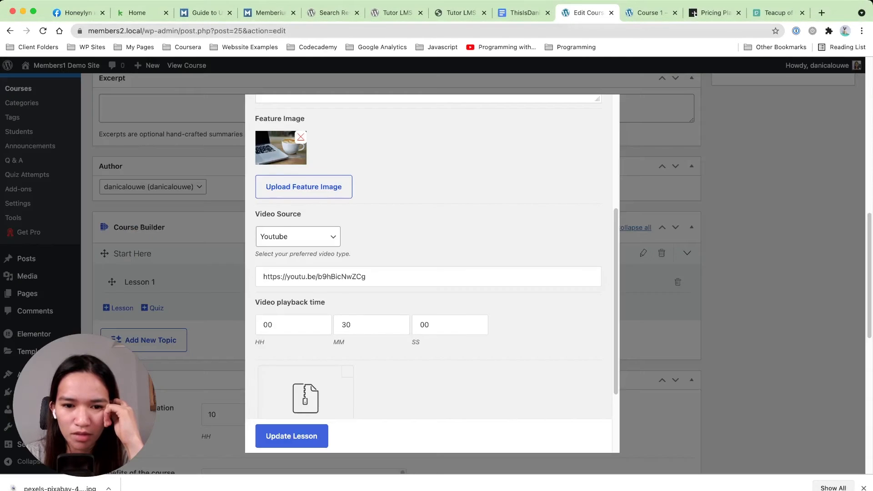
{"action": "scroll", "coordinate": [432, 272], "scroll_direction": "down", "scroll_amount": 3}
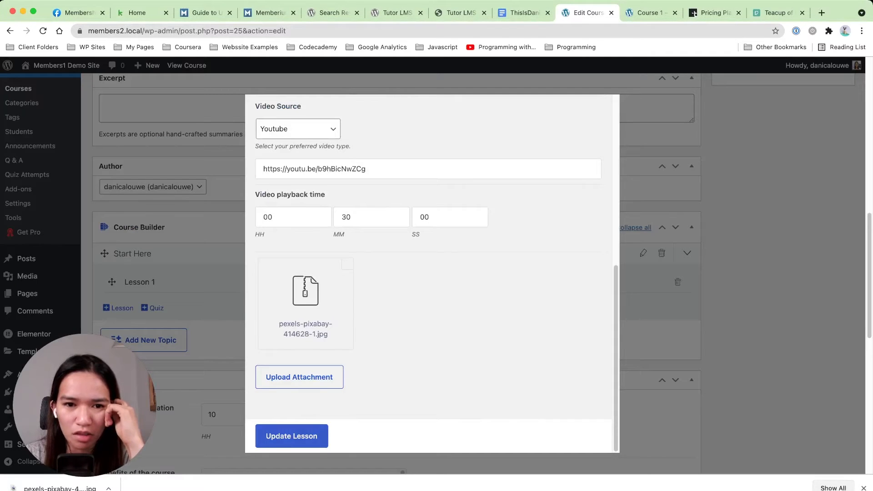
{"action": "scroll", "coordinate": [432, 273], "scroll_direction": "up", "scroll_amount": 5}
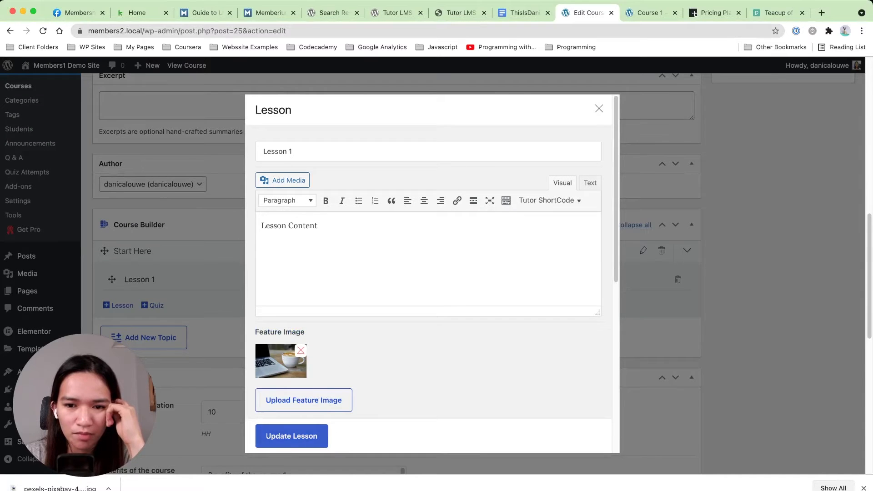
{"action": "left_click", "coordinate": [291, 436]}
Step: Update the published course to save its current content
{"action": "scroll", "coordinate": [397, 273], "scroll_direction": "down", "scroll_amount": 1}
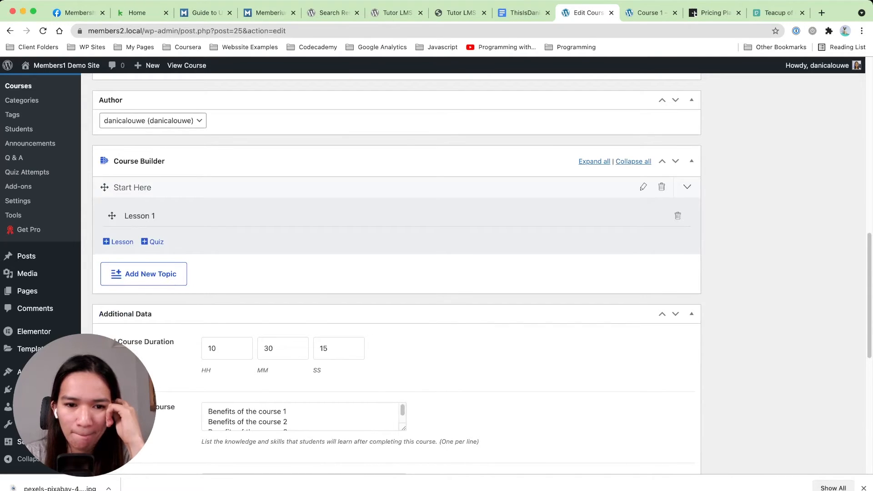
{"action": "scroll", "coordinate": [396, 273], "scroll_direction": "down", "scroll_amount": 4}
{"action": "scroll", "coordinate": [396, 273], "scroll_direction": "up", "scroll_amount": 6}
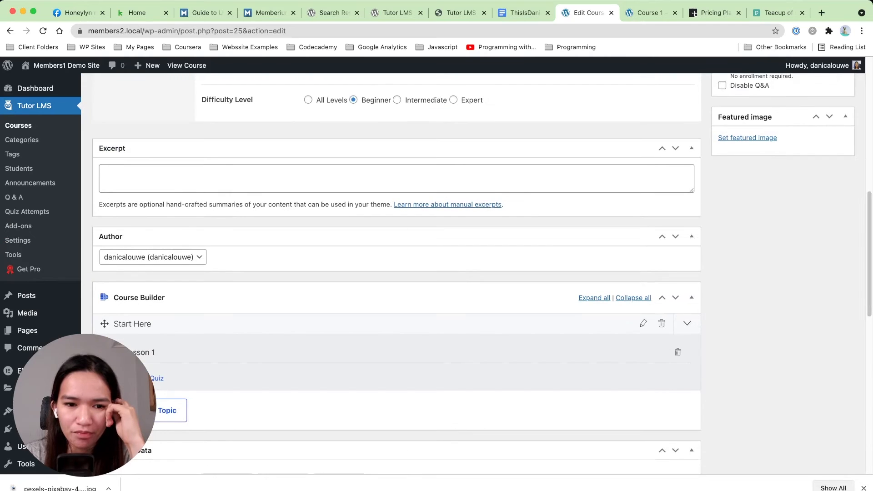
{"action": "scroll", "coordinate": [396, 273], "scroll_direction": "up", "scroll_amount": 6}
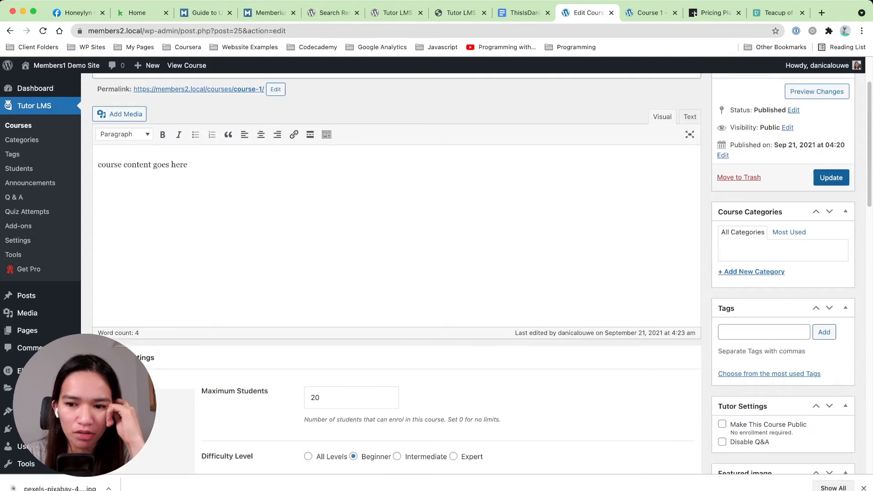
{"action": "left_click", "coordinate": [831, 177]}
Step: Reload the live Course 1 page and examine the Start Here topic with its Lesson 1 entry
{"action": "left_click", "coordinate": [651, 13]}
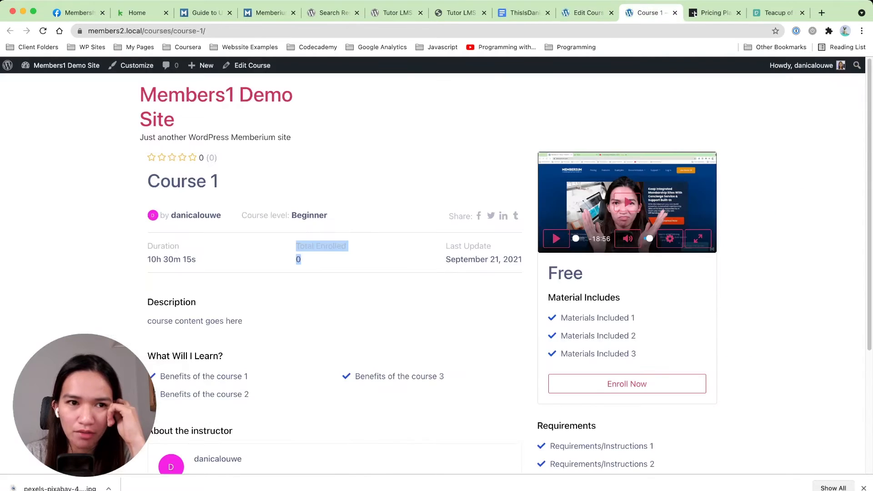
{"action": "key", "text": "super+r"}
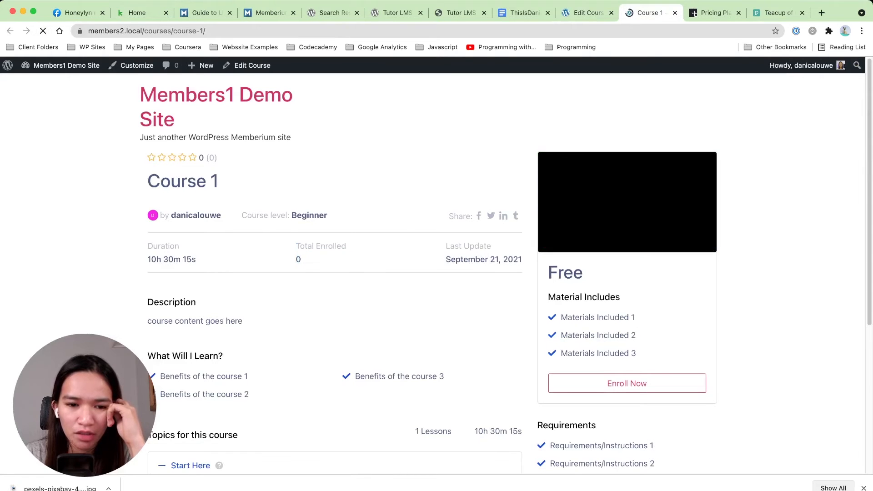
{"action": "scroll", "coordinate": [436, 273], "scroll_direction": "down", "scroll_amount": 4}
{"action": "scroll", "coordinate": [437, 273], "scroll_direction": "up", "scroll_amount": 4}
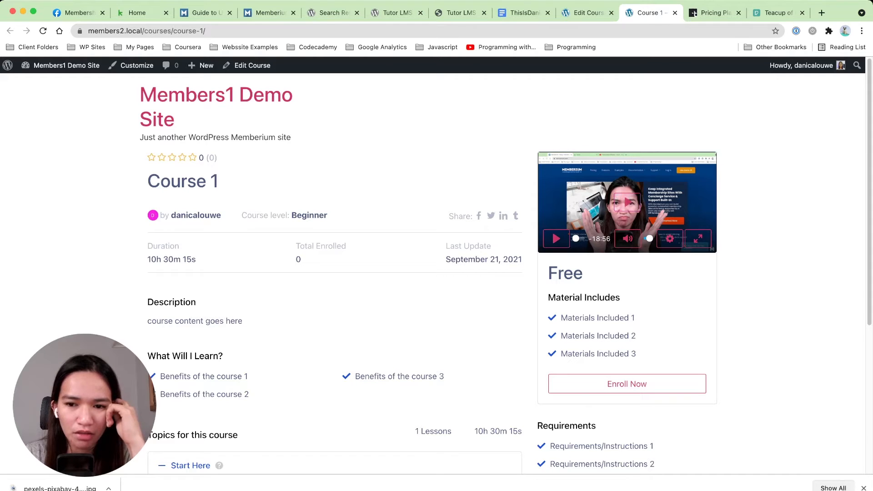
{"action": "scroll", "coordinate": [437, 273], "scroll_direction": "down", "scroll_amount": 5}
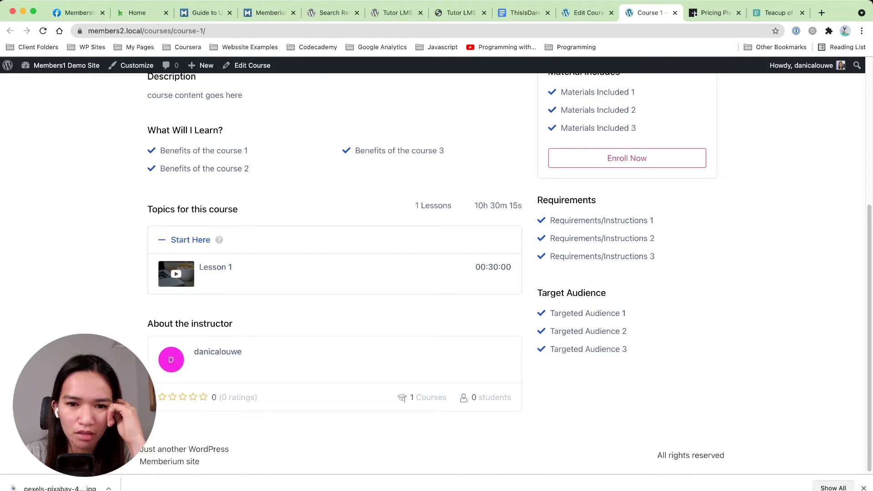
{"action": "left_click", "coordinate": [190, 240]}
{"action": "left_click", "coordinate": [191, 278]}
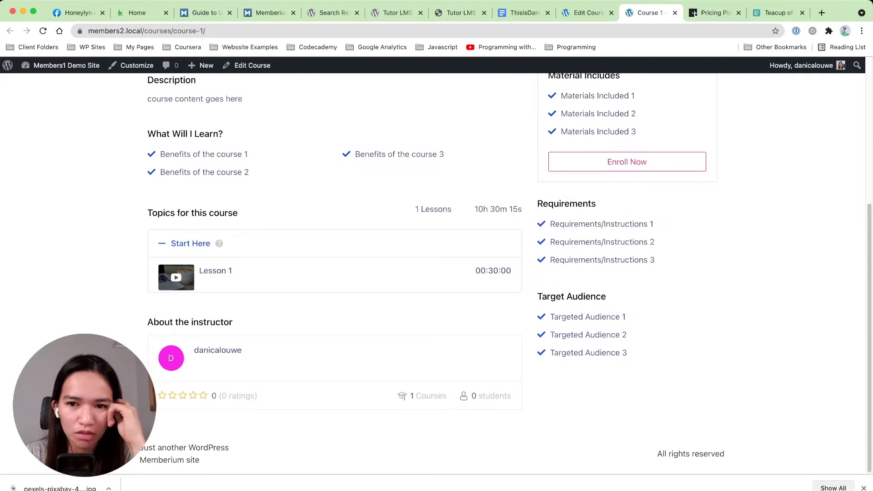
{"action": "scroll", "coordinate": [191, 279], "scroll_direction": "up", "scroll_amount": 2}
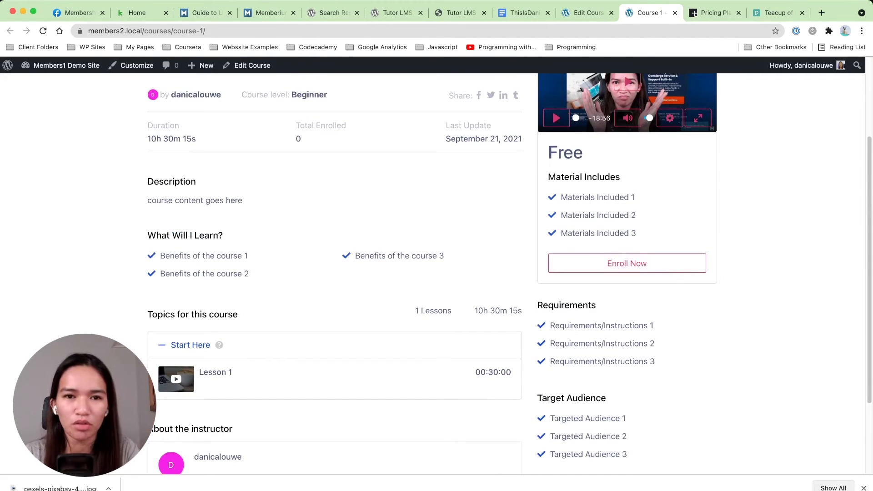
Step: View the Course 1 page in an incognito window as a logged-out visitor and reload it
{"action": "left_click", "coordinate": [314, 31]}
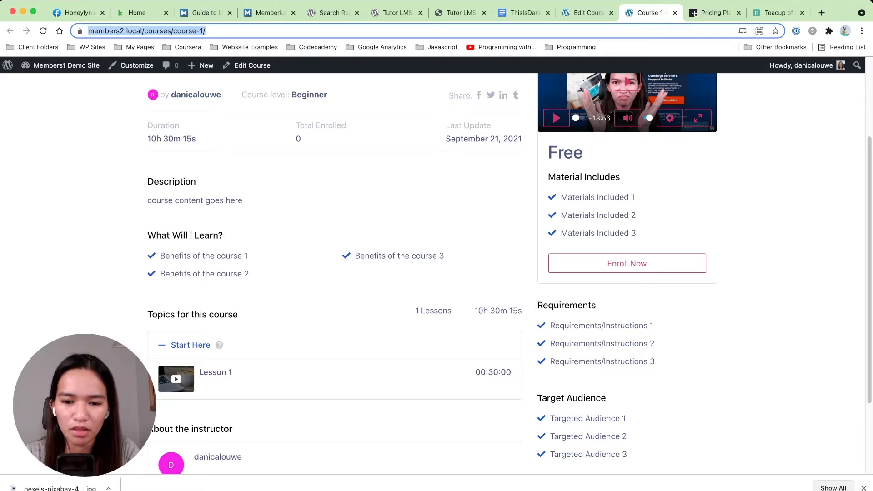
{"action": "key", "text": "super+shift+n"}
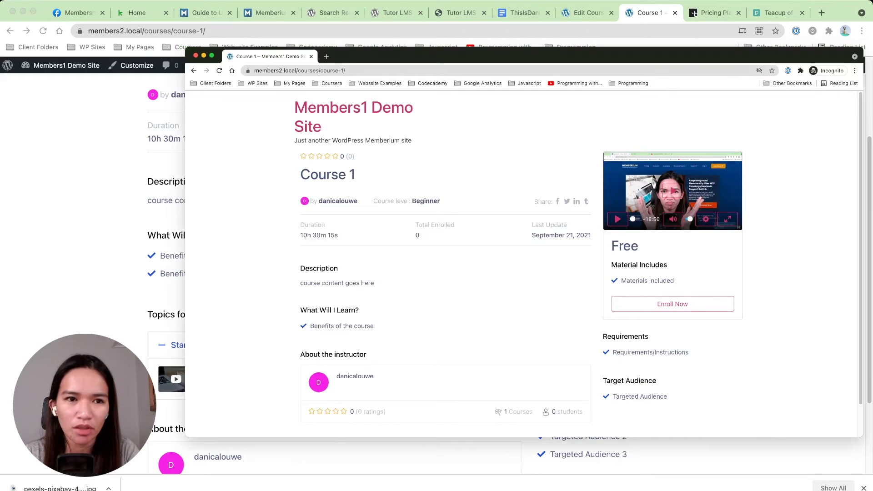
{"action": "left_click", "coordinate": [219, 70]}
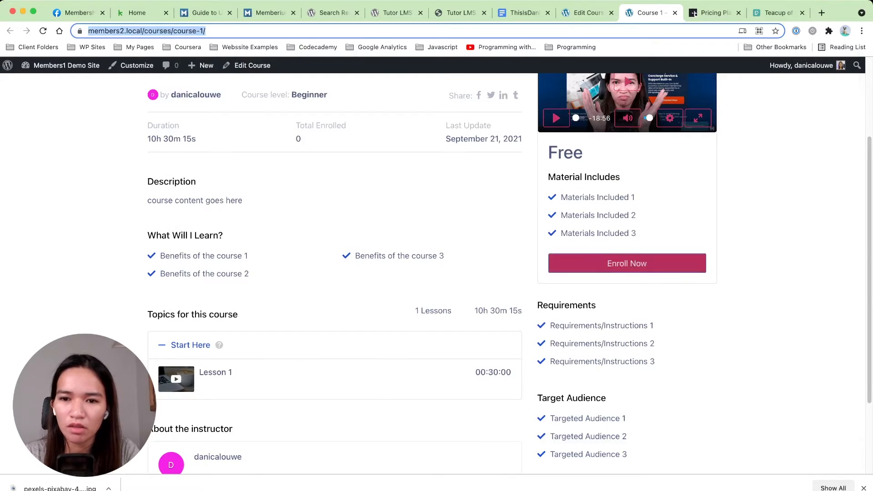
Step: Enroll in Course 1 from the logged-in browser window and highlight the enrollment date notice
{"action": "left_click", "coordinate": [628, 263]}
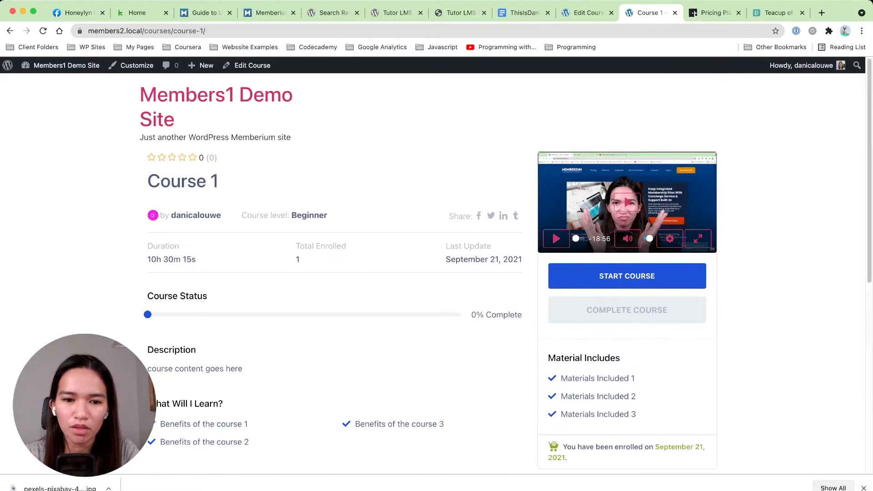
{"action": "scroll", "coordinate": [433, 273], "scroll_direction": "down", "scroll_amount": 5}
{"action": "scroll", "coordinate": [433, 273], "scroll_direction": "up", "scroll_amount": 5}
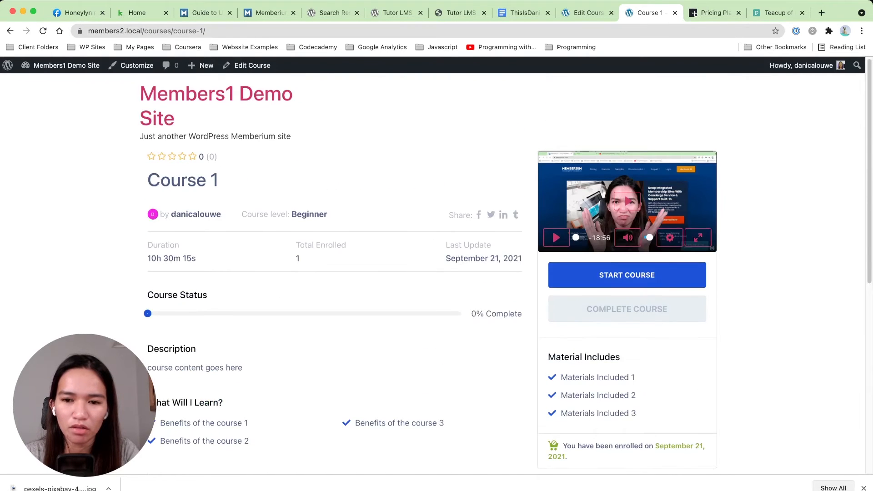
{"action": "scroll", "coordinate": [433, 273], "scroll_direction": "down", "scroll_amount": 3}
{"action": "triple_click", "coordinate": [609, 291]}
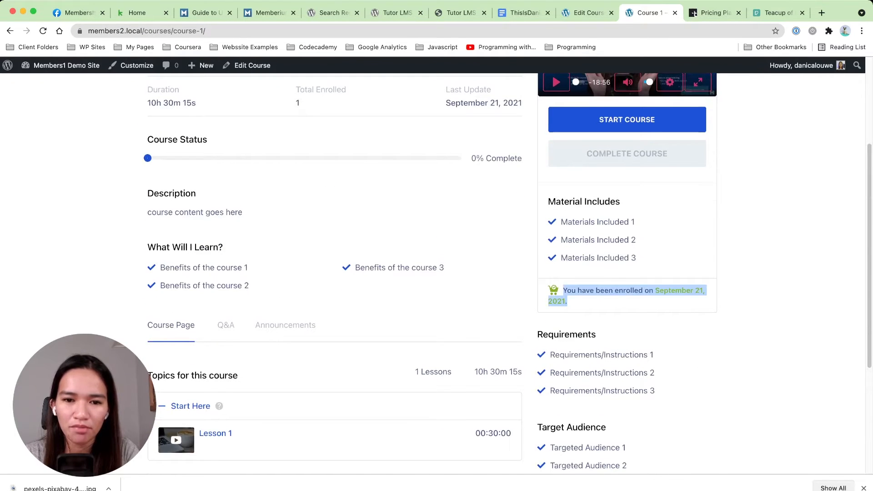
Step: Look over the enrolled view of Course 1, including its course status, topics, materials and instructor sections
{"action": "scroll", "coordinate": [433, 273], "scroll_direction": "down", "scroll_amount": 4}
{"action": "scroll", "coordinate": [433, 273], "scroll_direction": "up", "scroll_amount": 8}
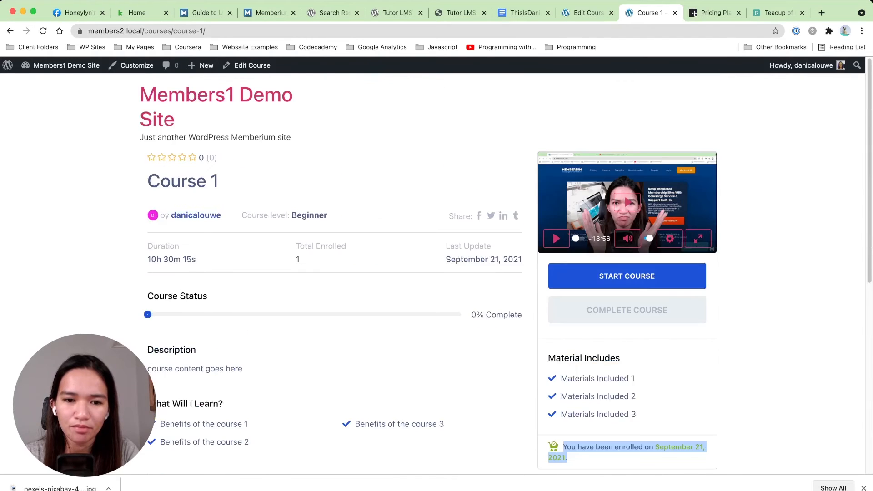
{"action": "scroll", "coordinate": [434, 273], "scroll_direction": "down", "scroll_amount": 3}
{"action": "scroll", "coordinate": [433, 273], "scroll_direction": "down", "scroll_amount": 3}
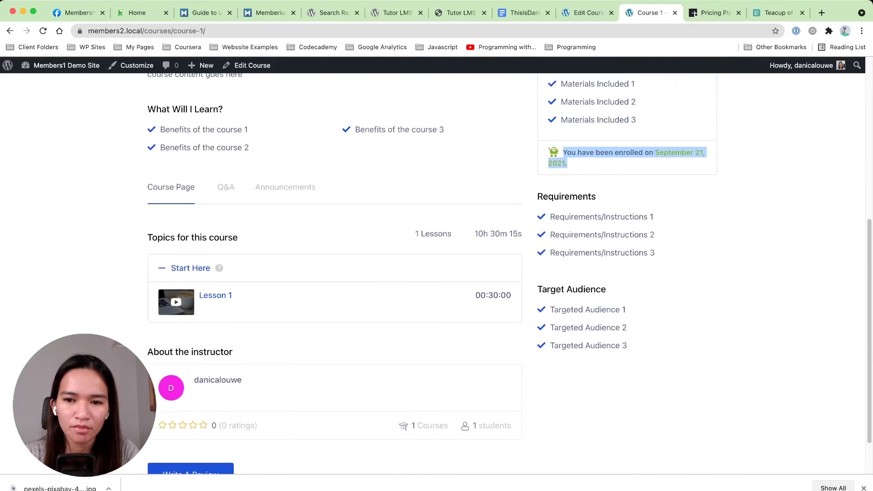
{"action": "scroll", "coordinate": [433, 273], "scroll_direction": "up", "scroll_amount": 6}
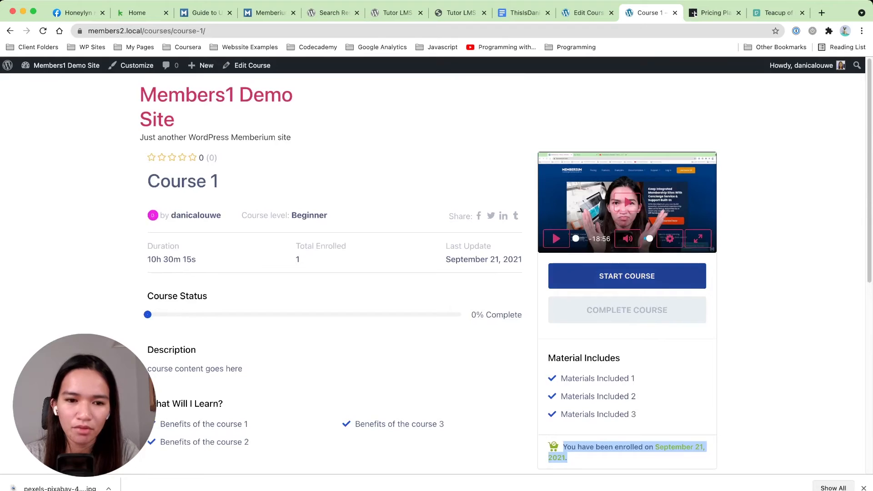
{"action": "scroll", "coordinate": [433, 273], "scroll_direction": "down", "scroll_amount": 5}
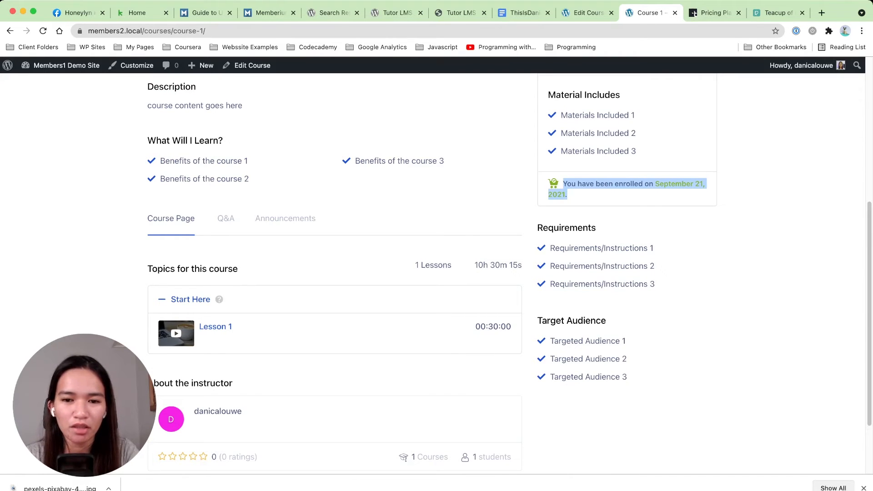
{"action": "scroll", "coordinate": [627, 276], "scroll_direction": "up", "scroll_amount": 6}
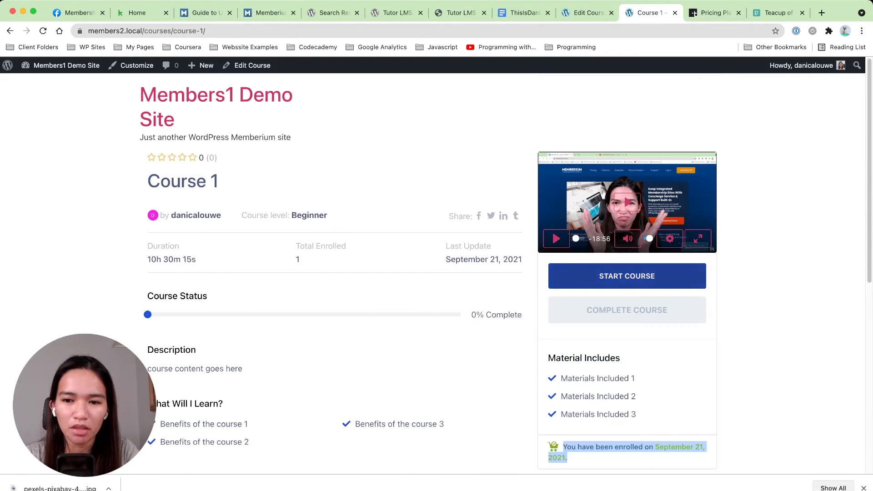
Step: Start Course 1, look over the Lesson 1 page and download its attachment pexels-pixabay-414628.jpg
{"action": "left_click", "coordinate": [627, 276]}
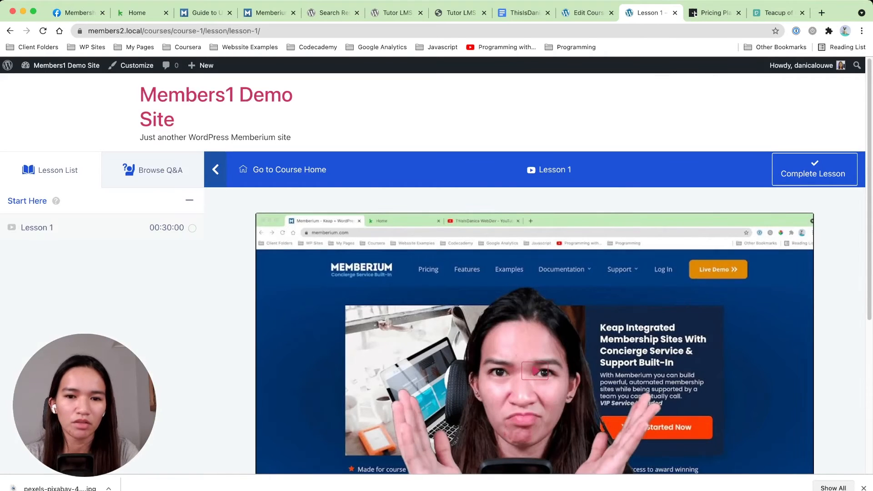
{"action": "scroll", "coordinate": [535, 273], "scroll_direction": "down", "scroll_amount": 5}
{"action": "scroll", "coordinate": [535, 273], "scroll_direction": "up", "scroll_amount": 5}
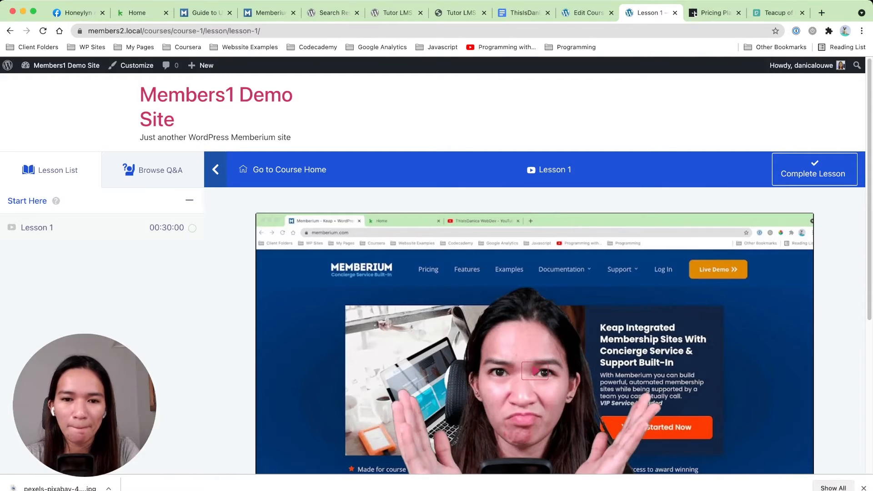
{"action": "scroll", "coordinate": [534, 273], "scroll_direction": "down", "scroll_amount": 5}
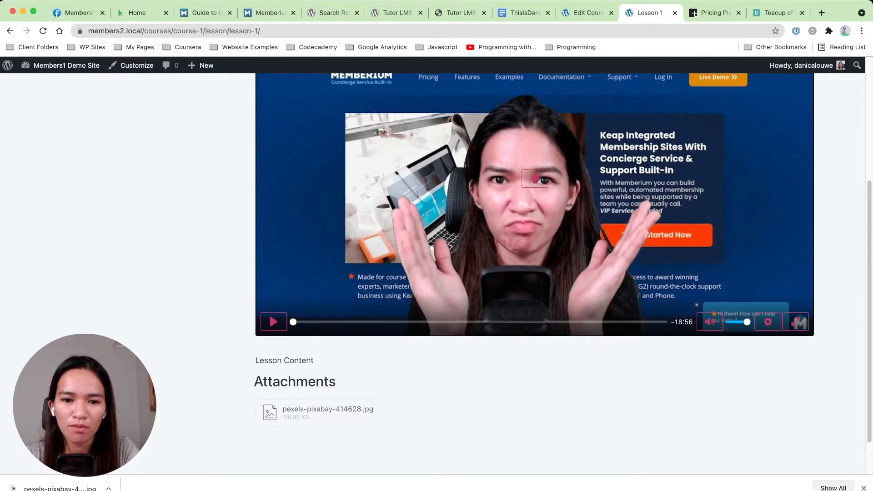
{"action": "scroll", "coordinate": [535, 205], "scroll_direction": "down", "scroll_amount": 1}
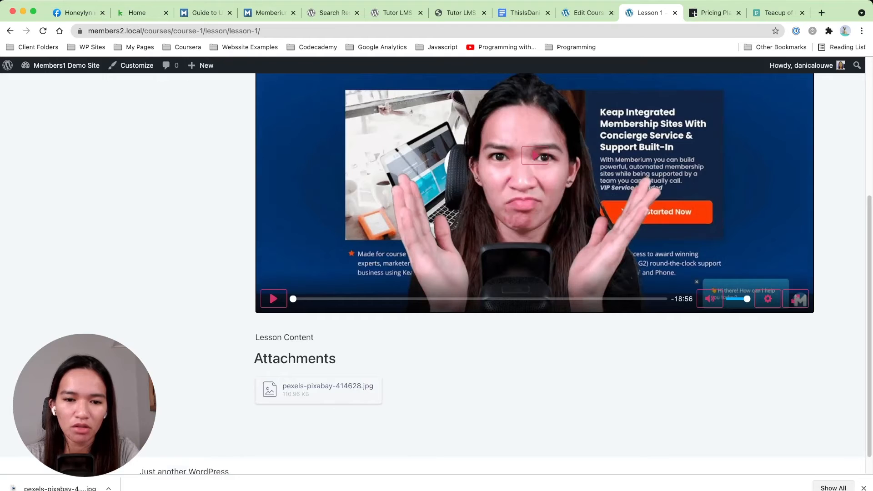
{"action": "left_click", "coordinate": [319, 390]}
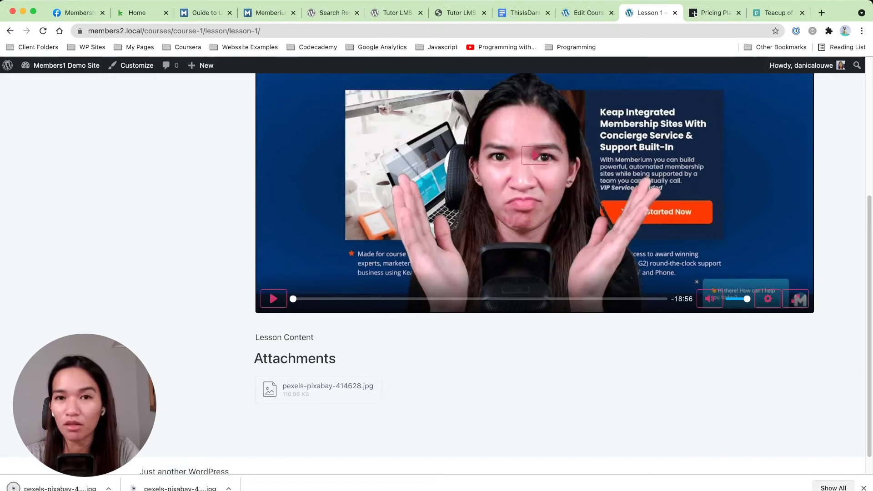
Step: Play the Lesson 1 video briefly and pause it
{"action": "scroll", "coordinate": [535, 205], "scroll_direction": "down", "scroll_amount": 1}
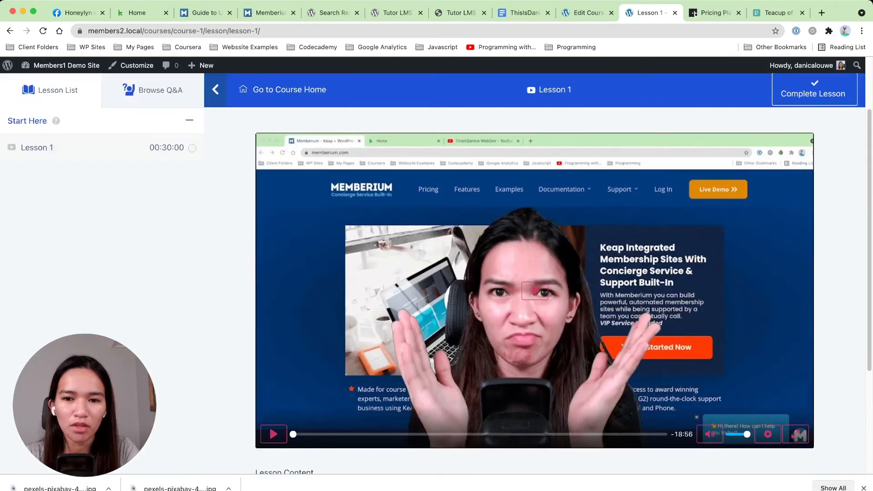
{"action": "scroll", "coordinate": [535, 205], "scroll_direction": "down", "scroll_amount": 3}
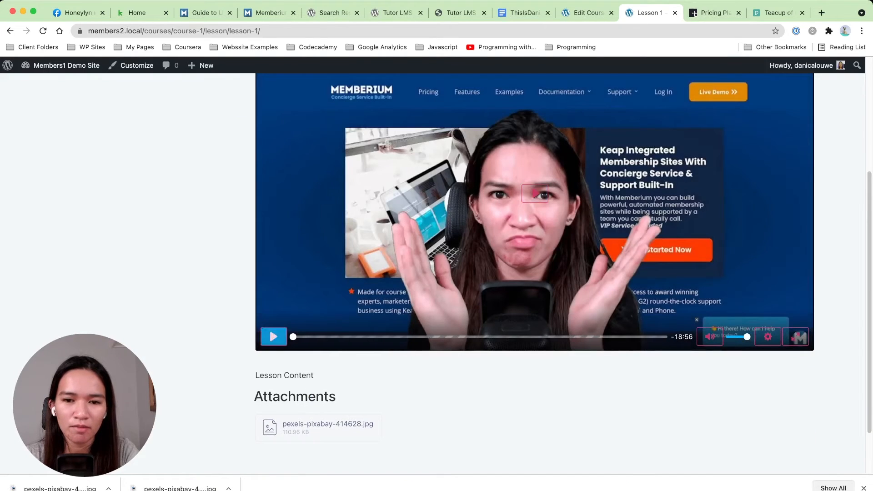
{"action": "left_click", "coordinate": [535, 194]}
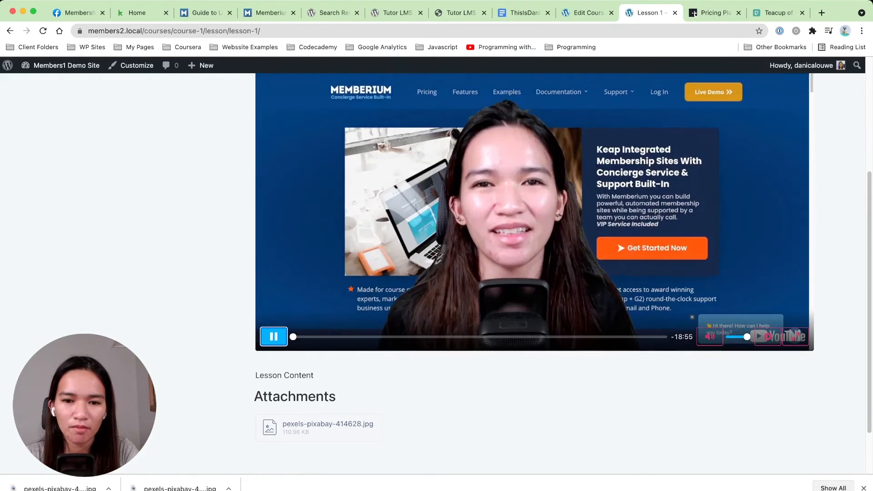
{"action": "key", "text": "space"}
{"action": "scroll", "coordinate": [535, 273], "scroll_direction": "up", "scroll_amount": 3}
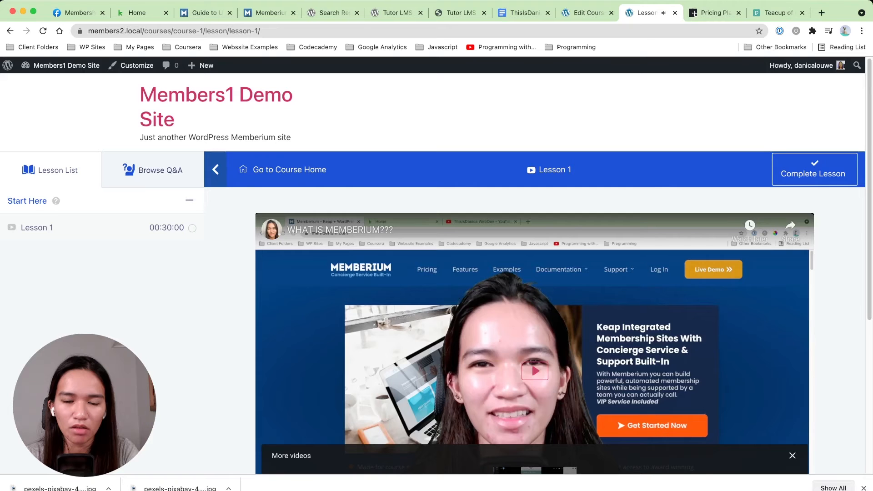
Step: Check the lesson's Q&A section and lesson list, and return to the course home to view its topics
{"action": "scroll", "coordinate": [534, 273], "scroll_direction": "down", "scroll_amount": 5}
{"action": "scroll", "coordinate": [534, 273], "scroll_direction": "up", "scroll_amount": 5}
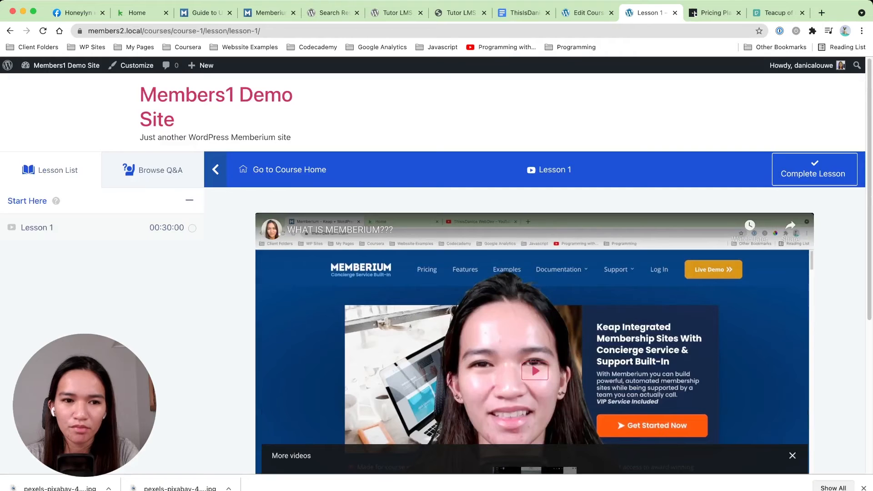
{"action": "left_click", "coordinate": [153, 170]}
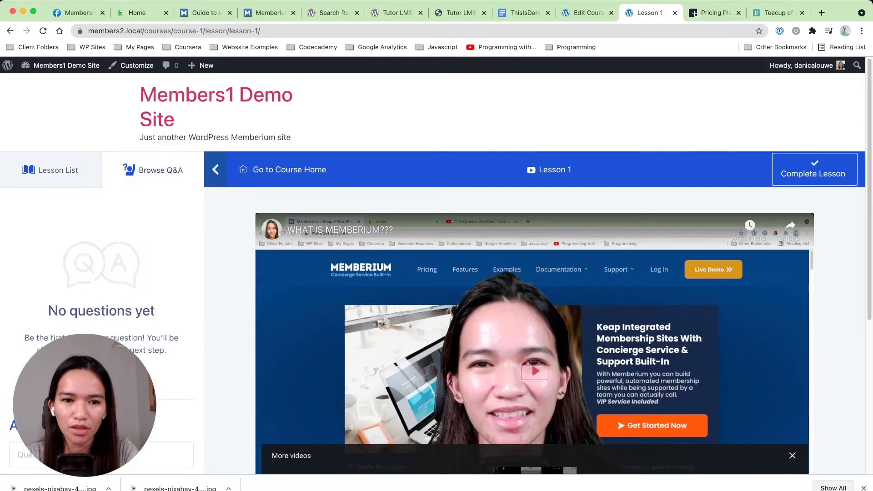
{"action": "left_click", "coordinate": [50, 170]}
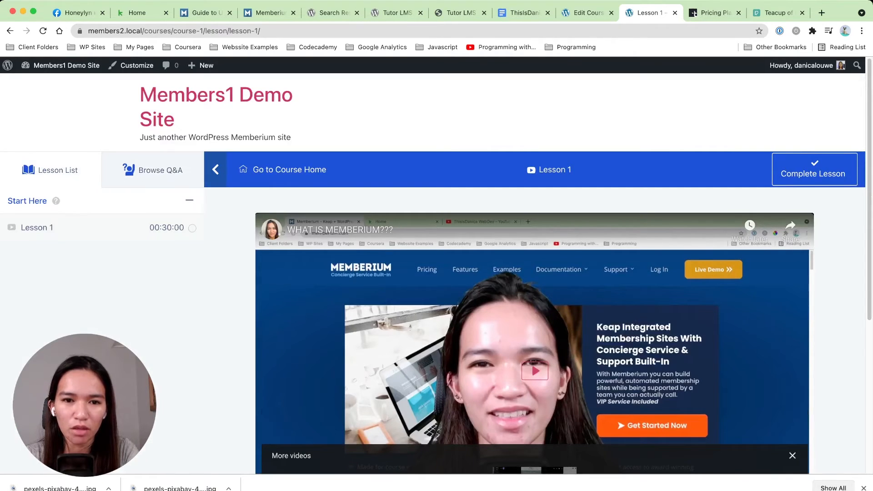
{"action": "left_click", "coordinate": [290, 169]}
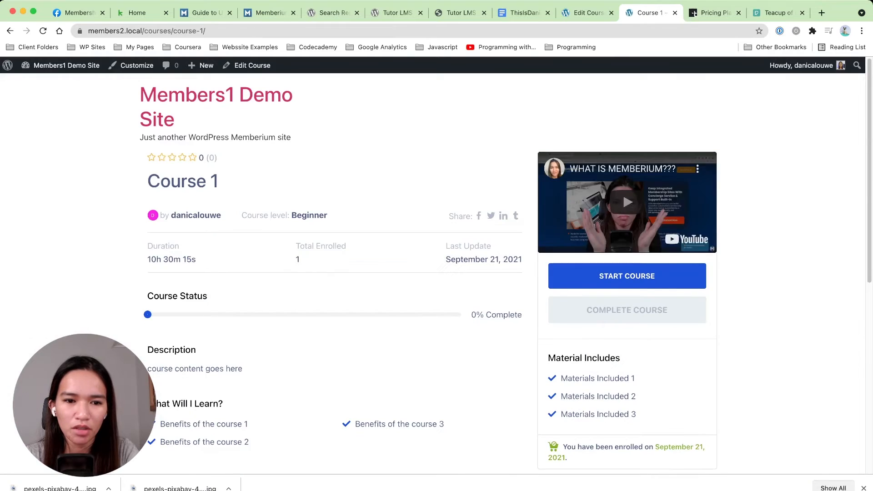
{"action": "scroll", "coordinate": [507, 273], "scroll_direction": "down", "scroll_amount": 5}
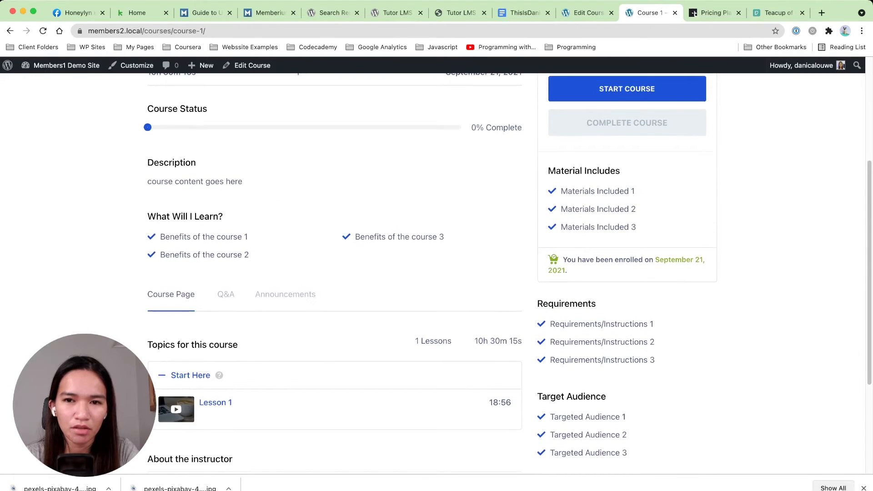
Step: Open Lesson 1 of the Start Here topic in the course editor, copy its YouTube video URL and close the lesson
{"action": "key", "text": "ctrl+shift+Tab"}
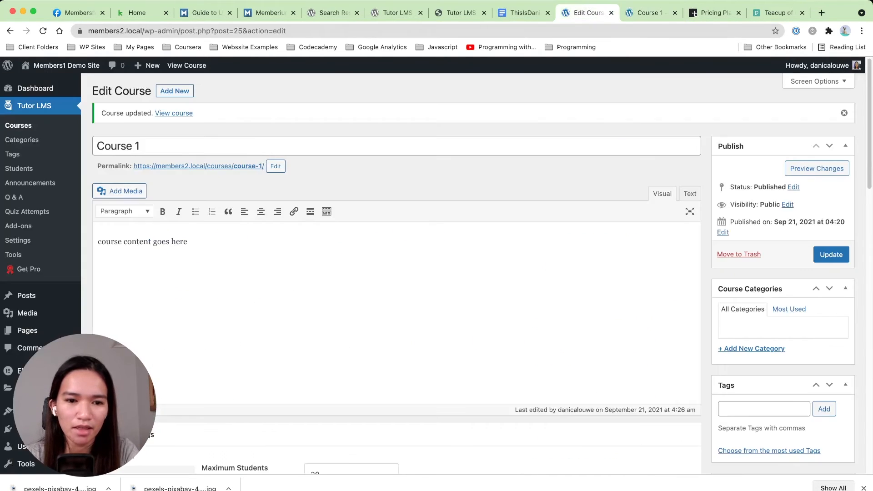
{"action": "scroll", "coordinate": [396, 272], "scroll_direction": "down", "scroll_amount": 7}
{"action": "scroll", "coordinate": [396, 273], "scroll_direction": "down", "scroll_amount": 6}
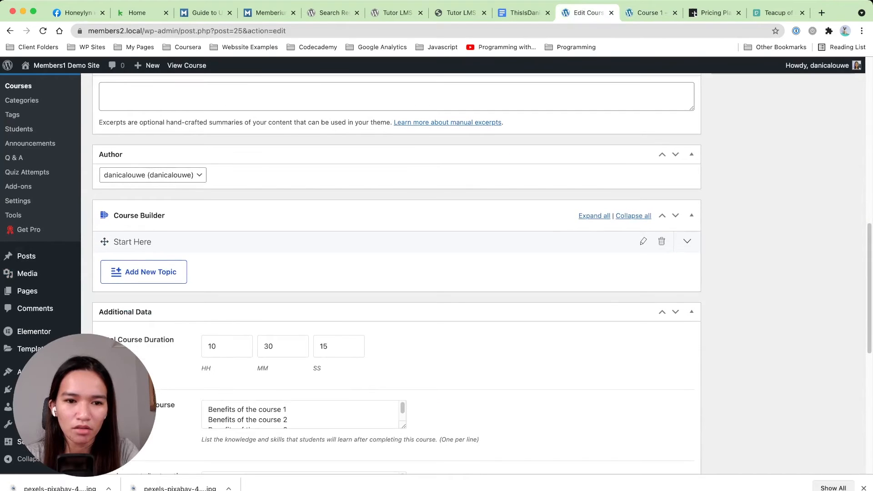
{"action": "left_click", "coordinate": [688, 241]}
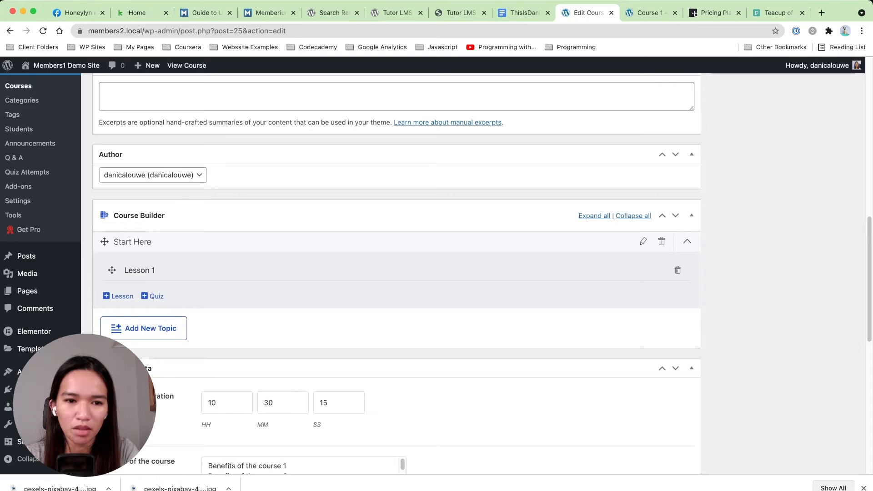
{"action": "left_click", "coordinate": [140, 270]}
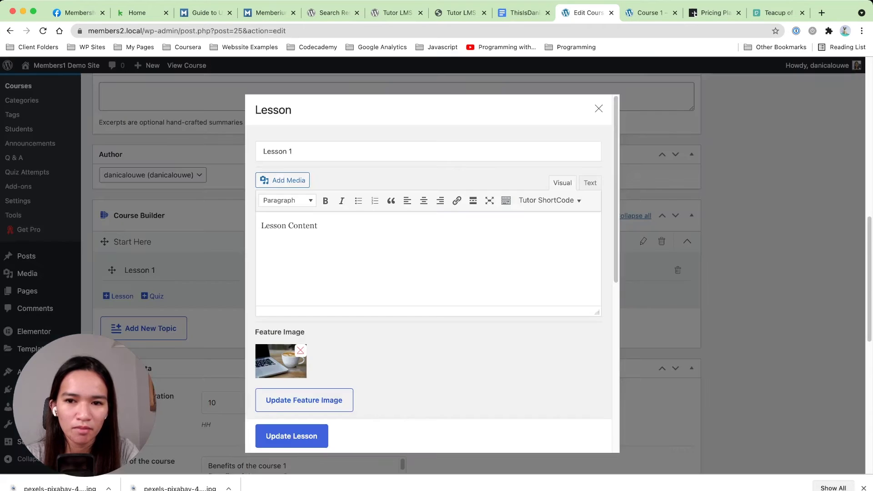
{"action": "scroll", "coordinate": [432, 273], "scroll_direction": "down", "scroll_amount": 7}
{"action": "scroll", "coordinate": [432, 273], "scroll_direction": "up", "scroll_amount": 7}
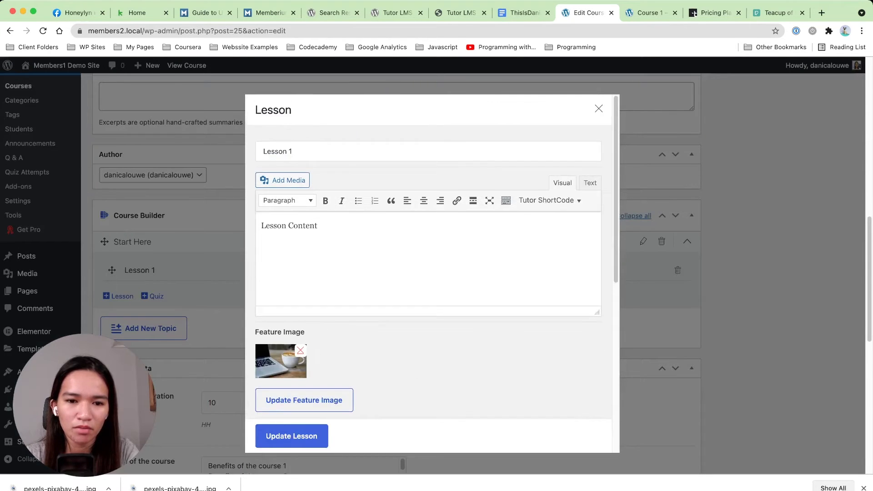
{"action": "scroll", "coordinate": [429, 272], "scroll_direction": "down", "scroll_amount": 4}
{"action": "triple_click", "coordinate": [355, 294]}
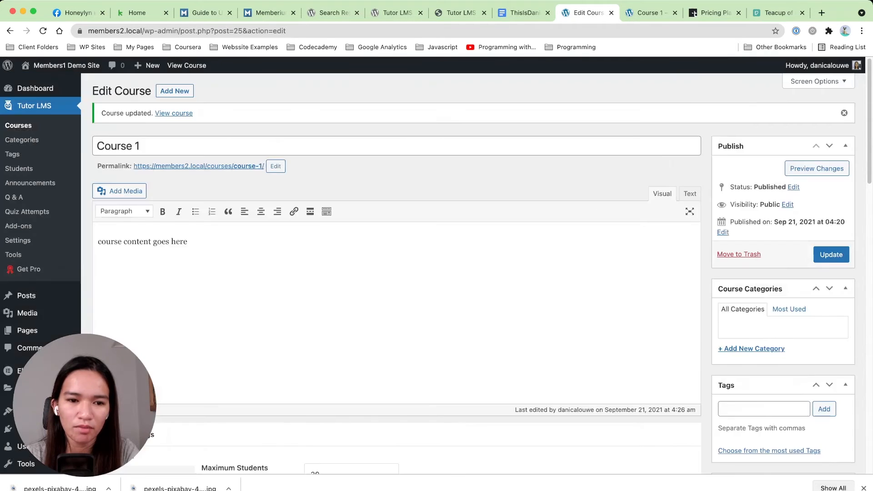
Step: Add a lesson titled "Lesson 2" with the content "Content Lesson" to the Start Here topic
{"action": "scroll", "coordinate": [396, 272], "scroll_direction": "down", "scroll_amount": 5}
{"action": "scroll", "coordinate": [396, 272], "scroll_direction": "up", "scroll_amount": 7}
{"action": "scroll", "coordinate": [396, 273], "scroll_direction": "down", "scroll_amount": 10}
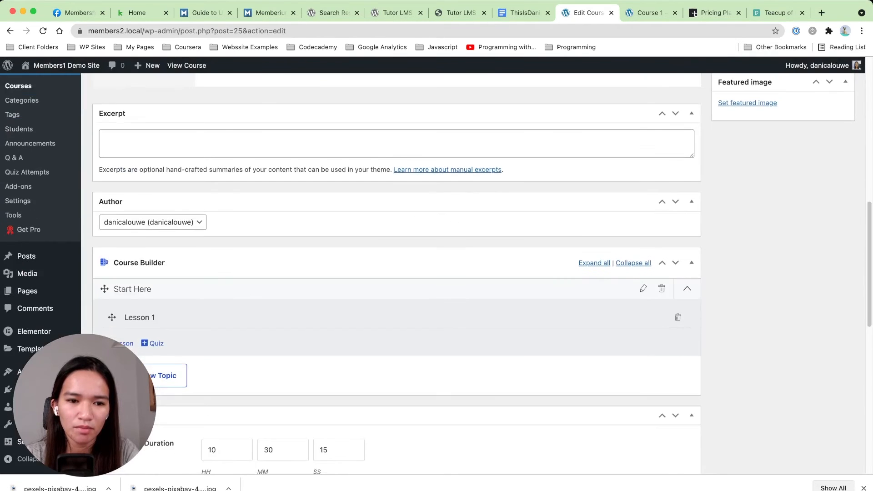
{"action": "left_click", "coordinate": [122, 343]}
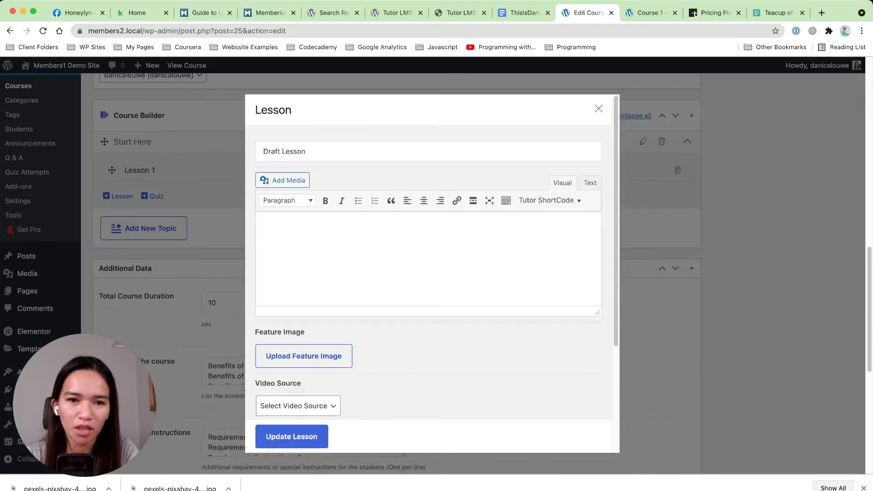
{"action": "type", "text": "Le"}
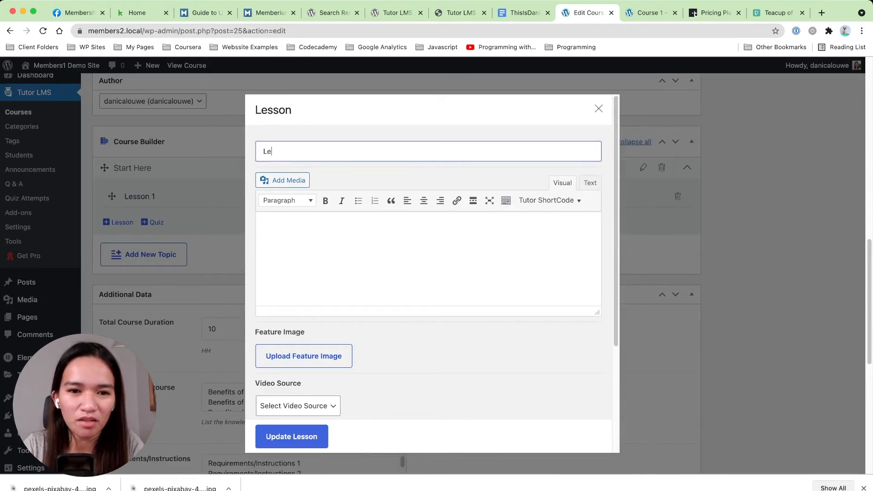
{"action": "type", "text": "sson 2"}
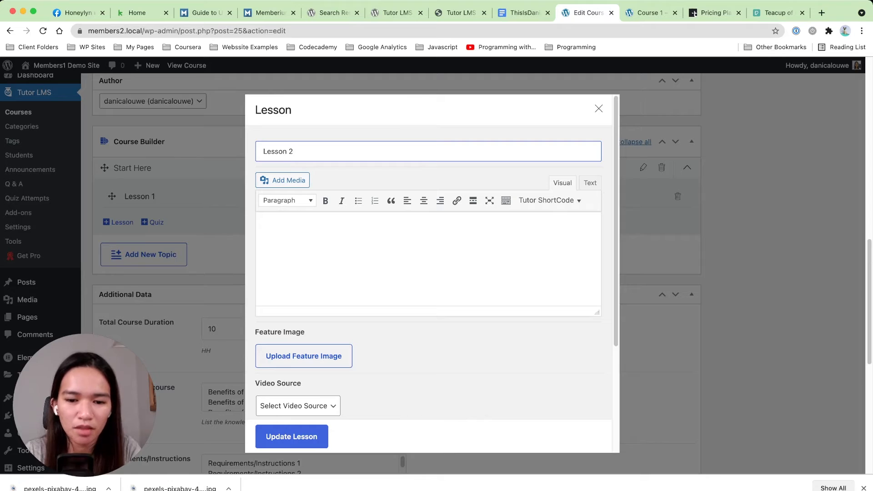
{"action": "left_click", "coordinate": [261, 226]}
{"action": "type", "text": "Content"}
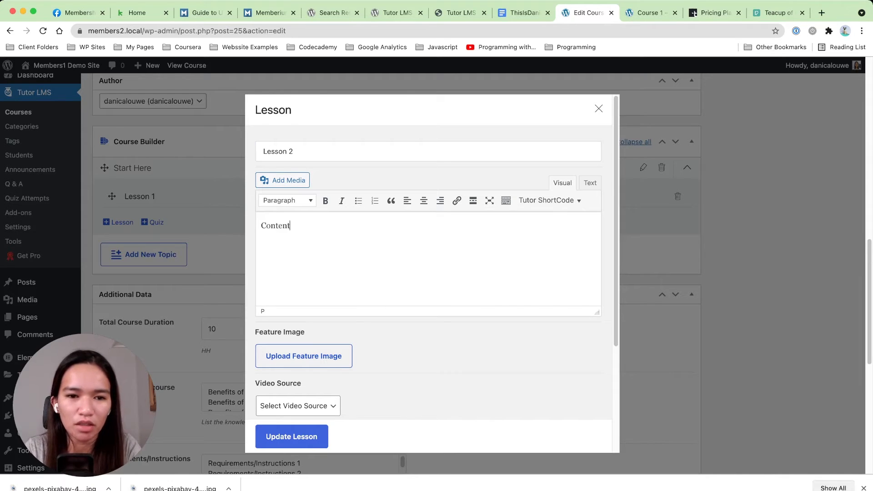
{"action": "type", "text": " Lesson"}
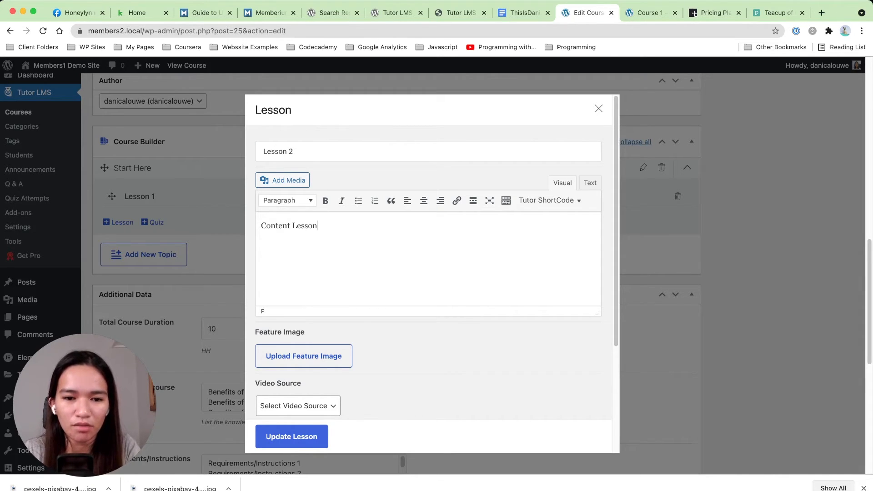
Step: Set the second laptop-and-coffee image from the media library as Lesson 2's feature image
{"action": "left_click", "coordinate": [304, 357]}
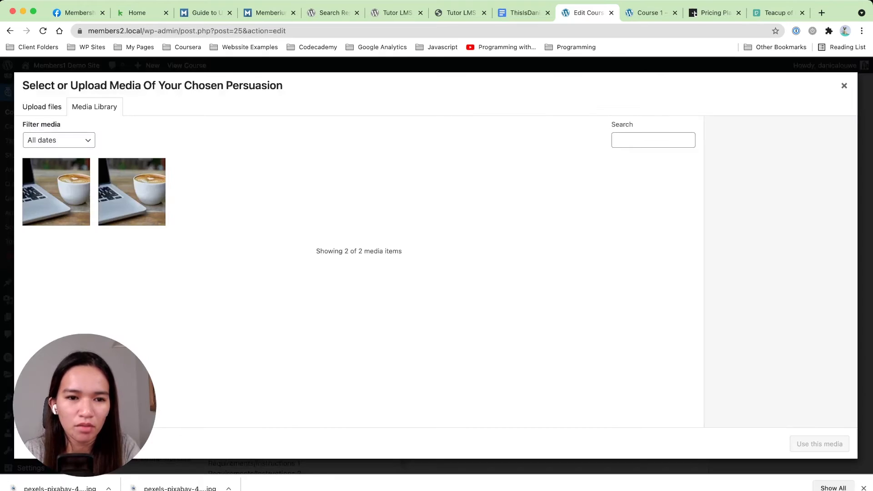
{"action": "left_click", "coordinate": [132, 191]}
{"action": "left_click", "coordinate": [820, 444]}
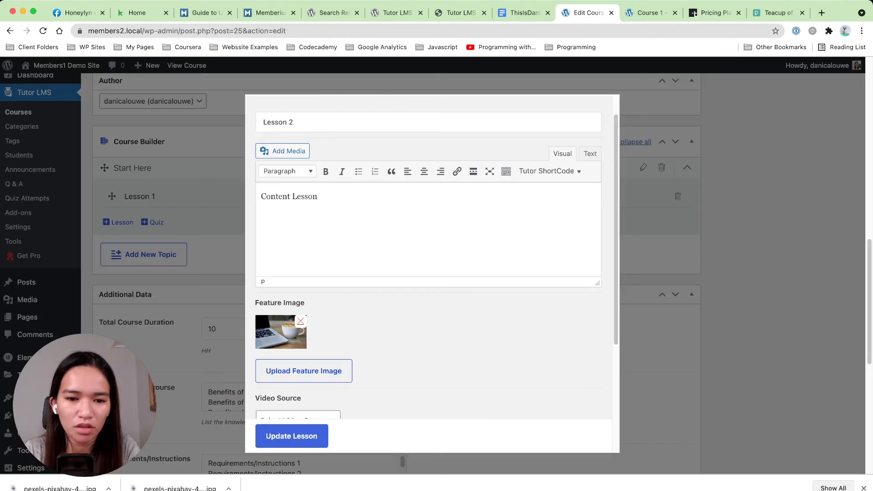
{"action": "scroll", "coordinate": [429, 273], "scroll_direction": "down", "scroll_amount": 3}
{"action": "scroll", "coordinate": [429, 273], "scroll_direction": "down", "scroll_amount": 1}
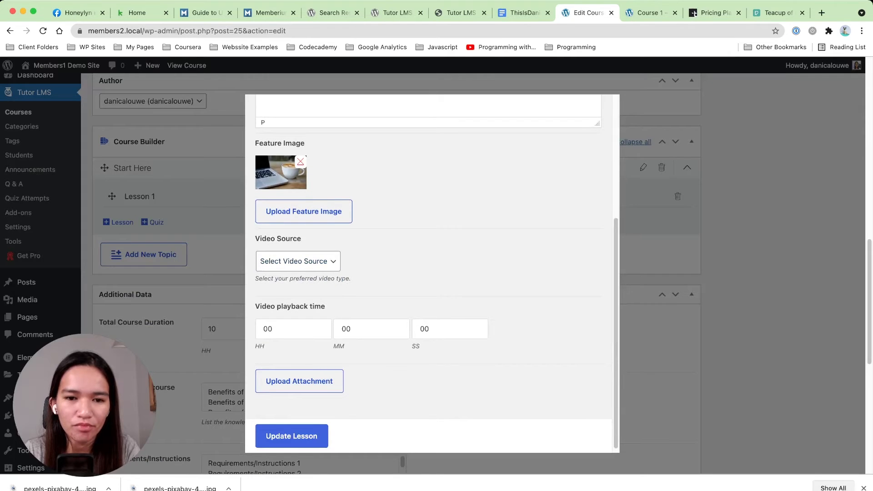
{"action": "left_click", "coordinate": [298, 261]}
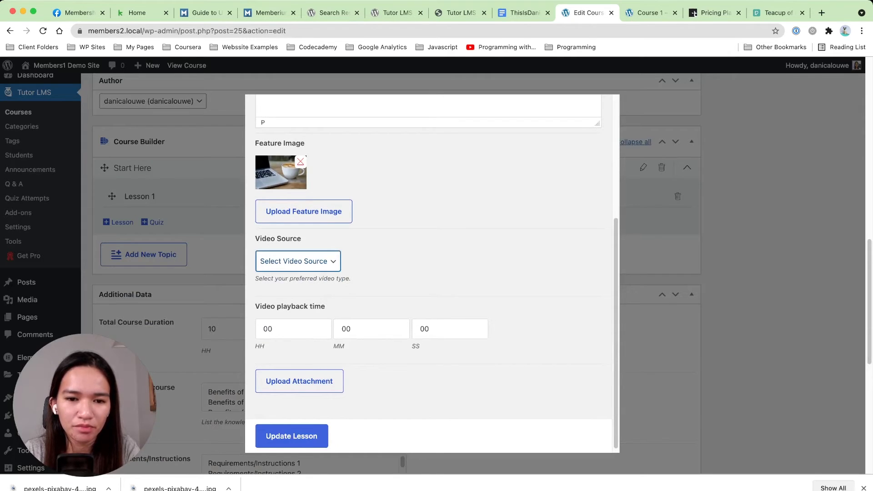
{"action": "left_click", "coordinate": [298, 262]}
{"action": "left_click", "coordinate": [345, 301]}
{"action": "type", "text": "https://youtu.be/b9hBicNwZCg"}
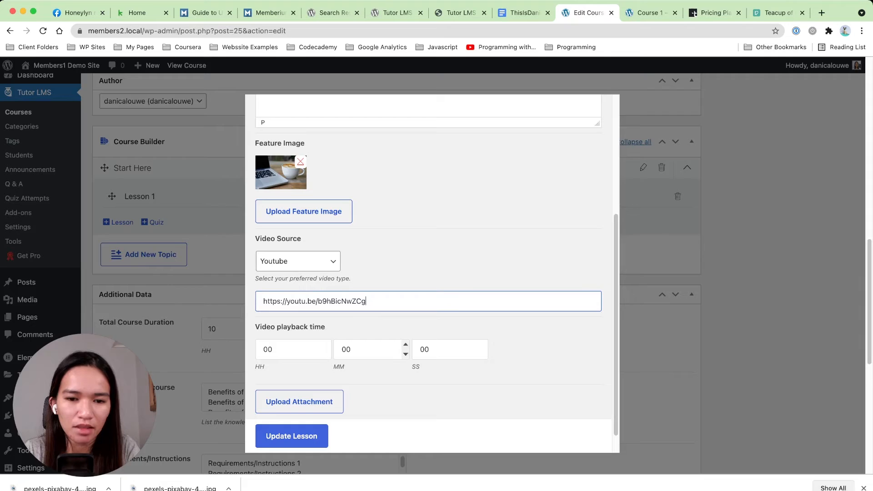
Step: Set Lesson 2's video playback time to 20 minutes and 10 seconds
{"action": "left_click_drag", "start_coordinate": [347, 350], "coordinate": [341, 350]}
{"action": "type", "text": "2"}
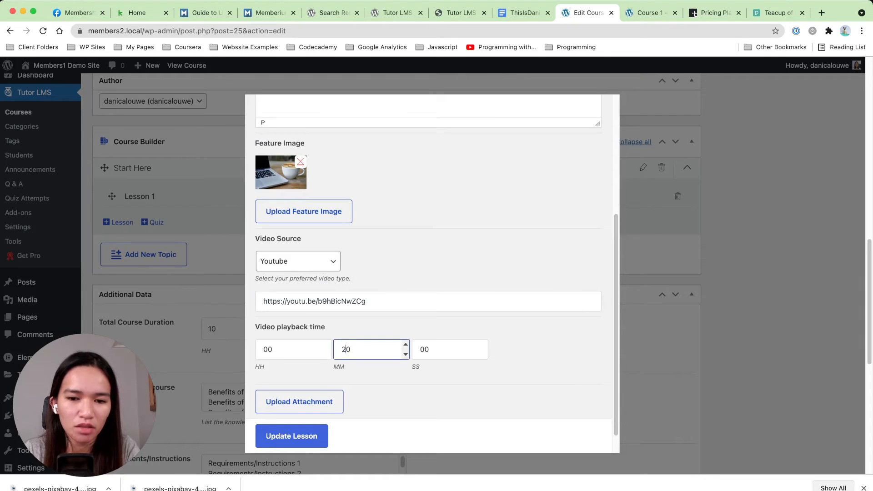
{"action": "left_click_drag", "start_coordinate": [430, 350], "coordinate": [419, 350]}
{"action": "type", "text": "1"}
{"action": "scroll", "coordinate": [433, 273], "scroll_direction": "down", "scroll_amount": 1}
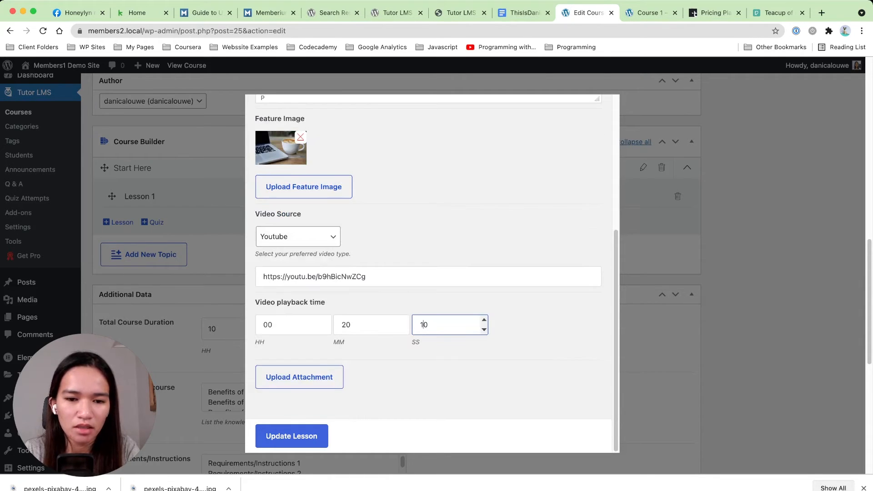
Step: Attach pexels-pixabay-414628.jpg from the media library to Lesson 2
{"action": "left_click", "coordinate": [299, 377]}
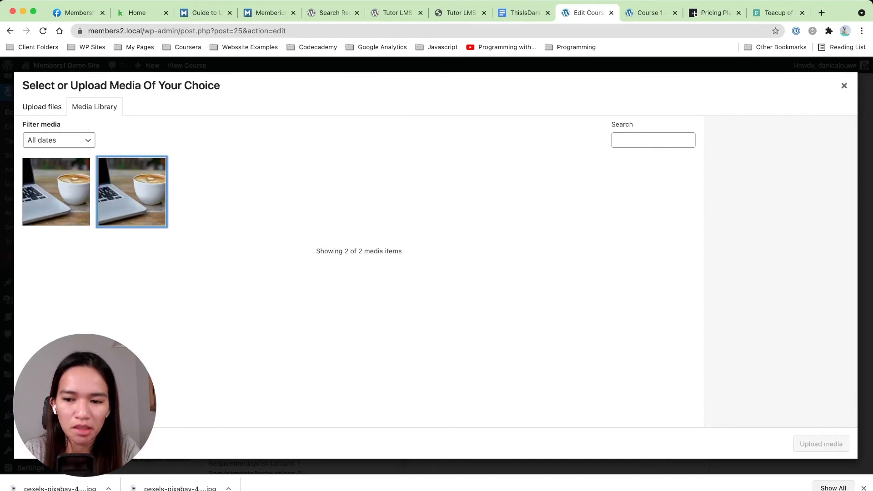
{"action": "left_click", "coordinate": [132, 192]}
{"action": "left_click", "coordinate": [822, 444]}
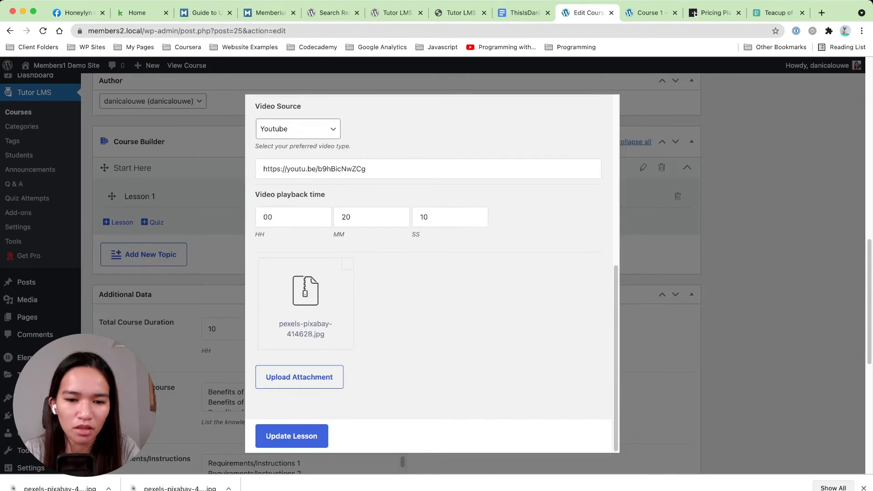
Step: Save the changes to Lesson 2 and update Course 1
{"action": "left_click", "coordinate": [292, 436]}
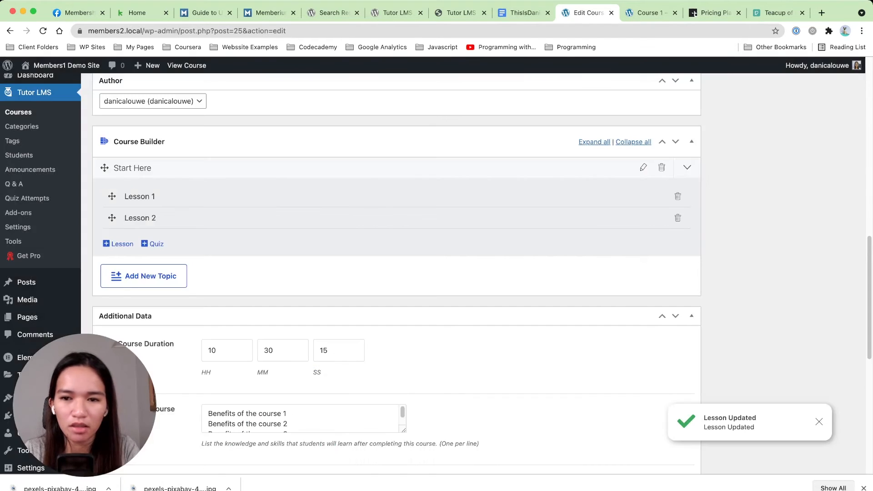
{"action": "scroll", "coordinate": [395, 273], "scroll_direction": "up", "scroll_amount": 8}
{"action": "scroll", "coordinate": [395, 273], "scroll_direction": "up", "scroll_amount": 6}
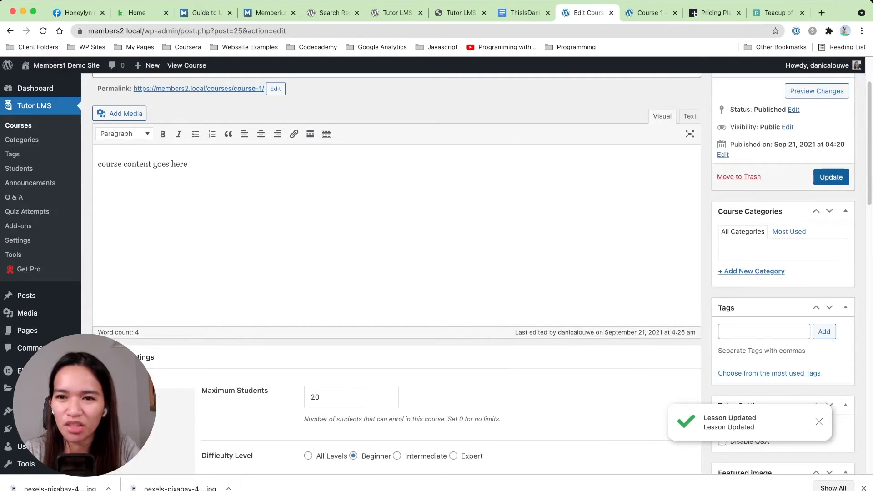
{"action": "left_click", "coordinate": [831, 175]}
Step: Reload the public Course 1 page and check how Lesson 2 is listed under the Start Here topic
{"action": "key", "text": "ctrl+Tab"}
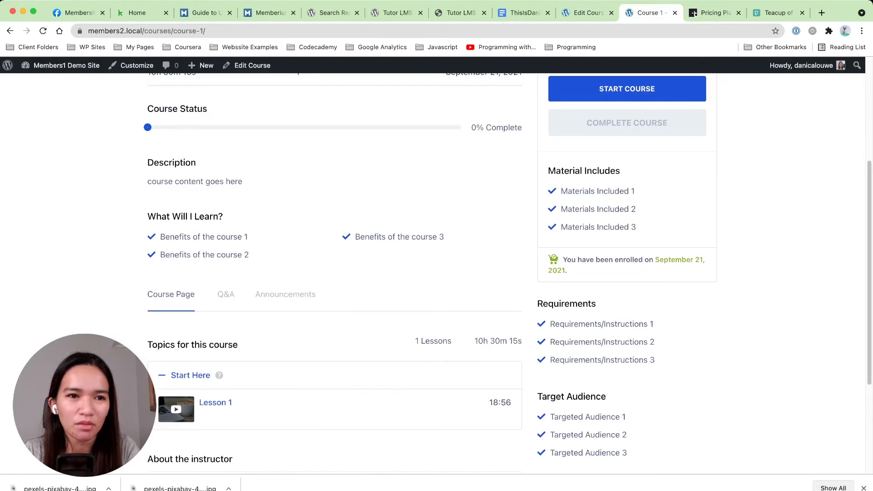
{"action": "key", "text": "super+r"}
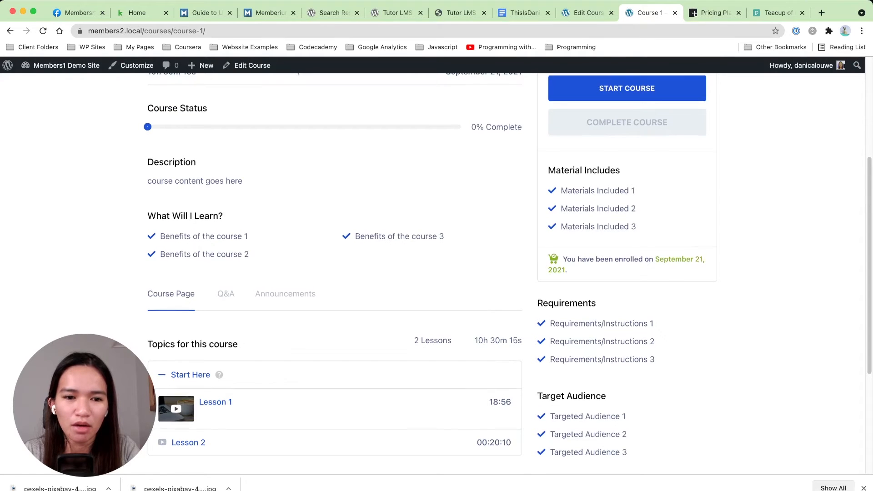
{"action": "scroll", "coordinate": [437, 273], "scroll_direction": "down", "scroll_amount": 3}
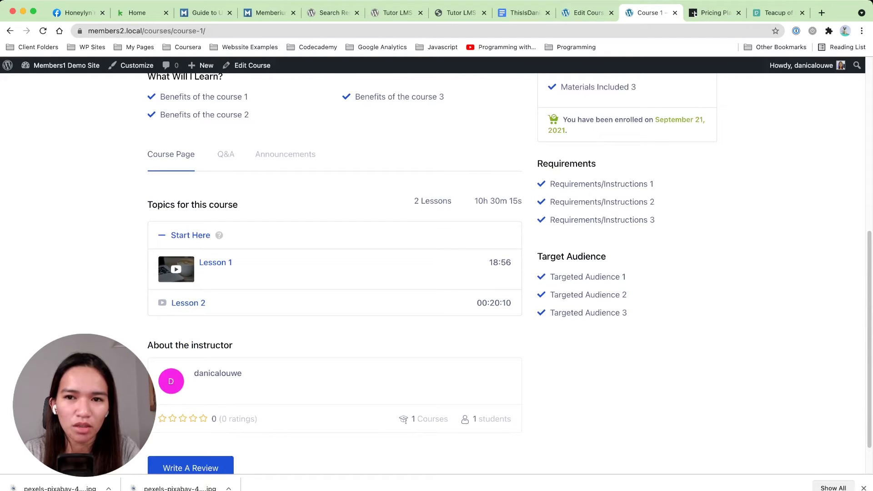
Step: Reopen Lesson 2 in the Start Here topic and set the second laptop-and-coffee image from the media library as its feature image
{"action": "left_click", "coordinate": [587, 13]}
{"action": "scroll", "coordinate": [396, 273], "scroll_direction": "down", "scroll_amount": 10}
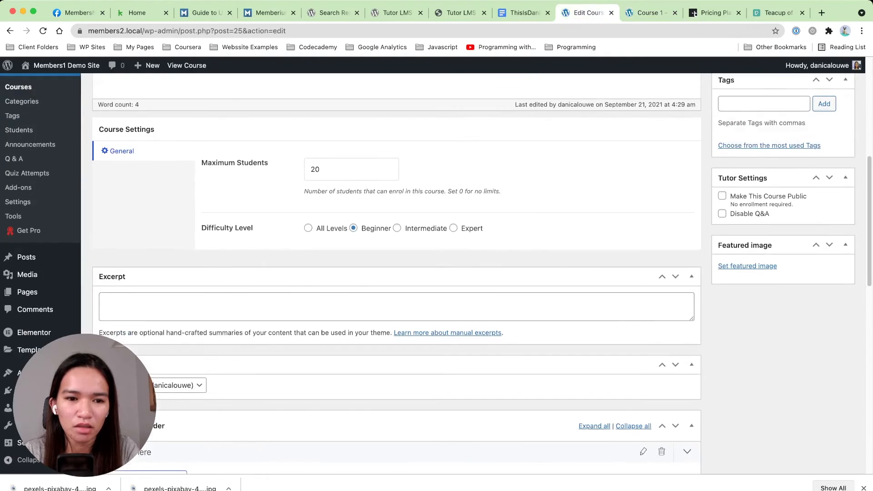
{"action": "left_click", "coordinate": [132, 254]}
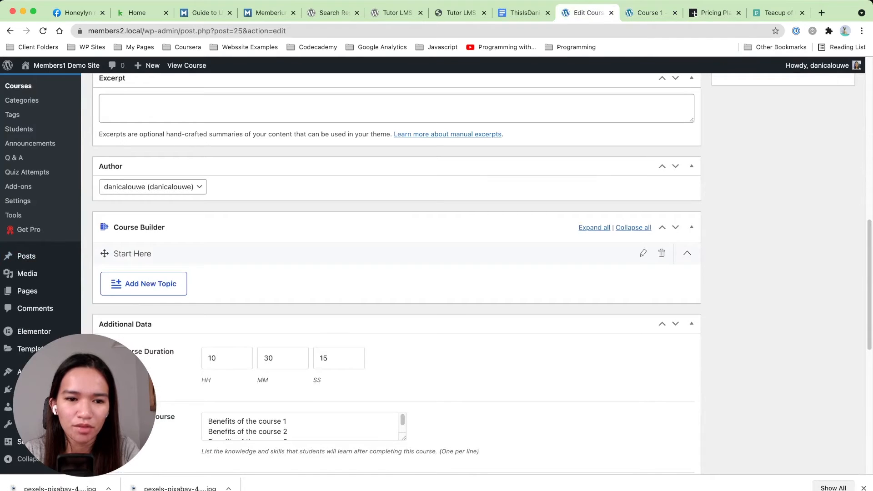
{"action": "left_click", "coordinate": [140, 304]}
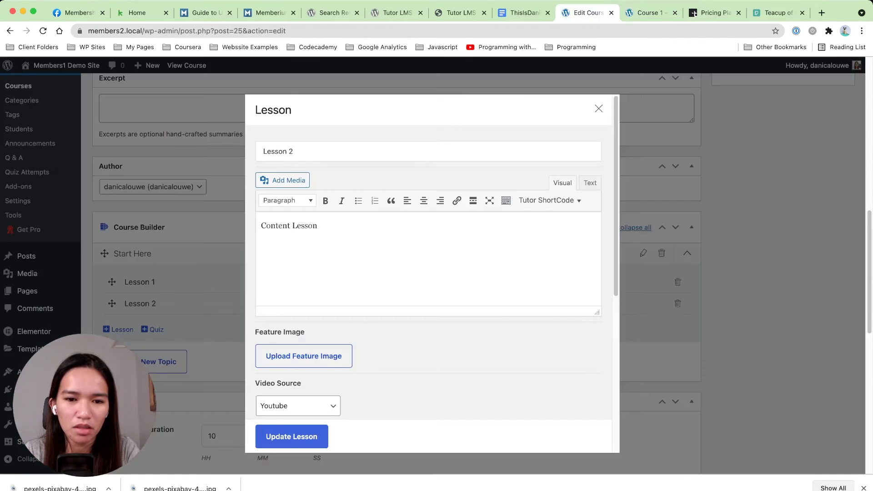
{"action": "scroll", "coordinate": [432, 273], "scroll_direction": "down", "scroll_amount": 4}
{"action": "scroll", "coordinate": [433, 273], "scroll_direction": "up", "scroll_amount": 2}
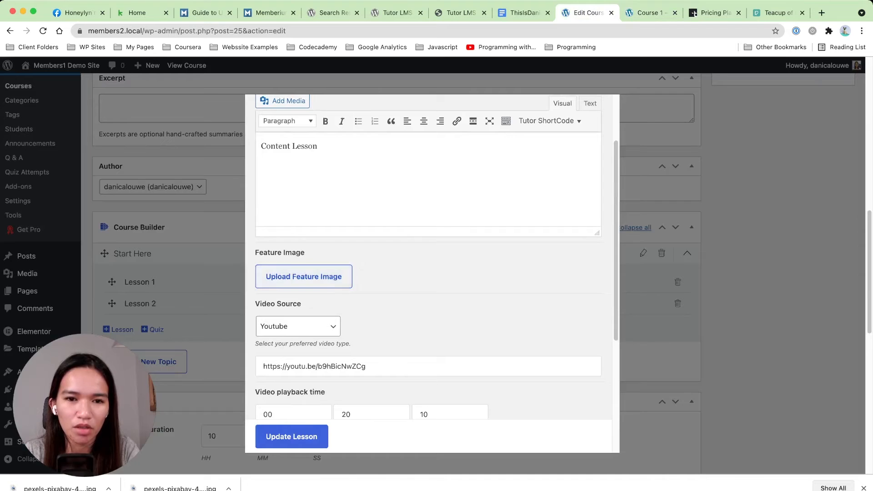
{"action": "left_click", "coordinate": [304, 277]}
{"action": "left_click", "coordinate": [132, 191]}
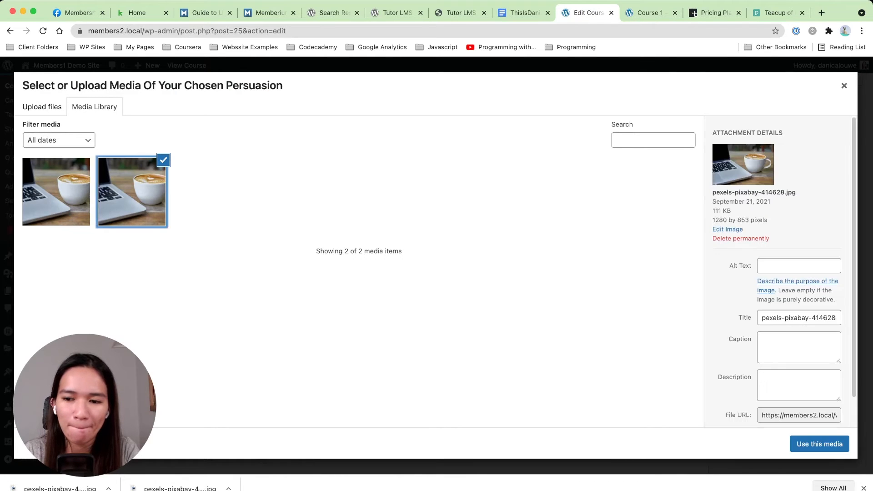
{"action": "left_click", "coordinate": [819, 444]}
{"action": "scroll", "coordinate": [432, 273], "scroll_direction": "up", "scroll_amount": 2}
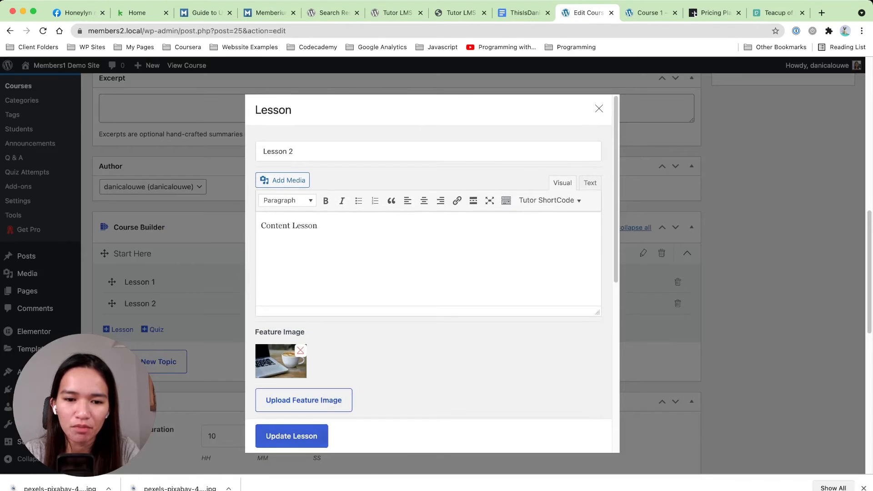
Step: Save Lesson 2 with its feature image and update the course
{"action": "left_click", "coordinate": [291, 436]}
{"action": "scroll", "coordinate": [396, 246], "scroll_direction": "up", "scroll_amount": 10}
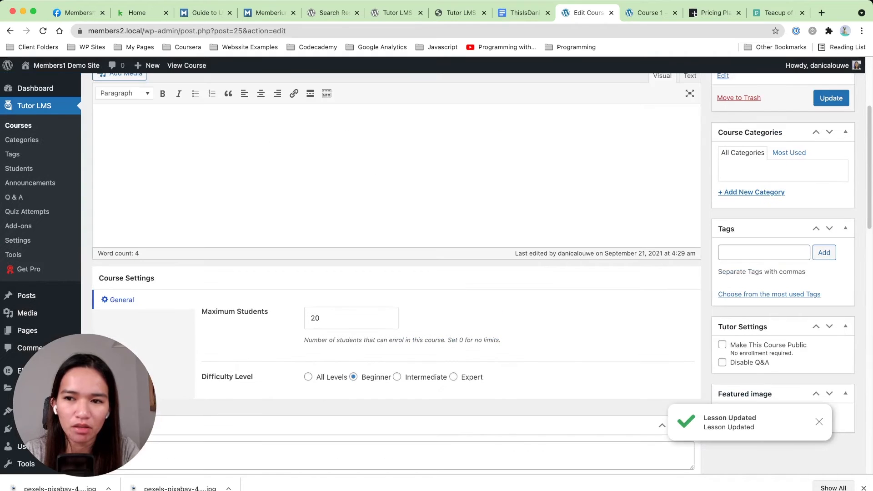
{"action": "left_click", "coordinate": [832, 98]}
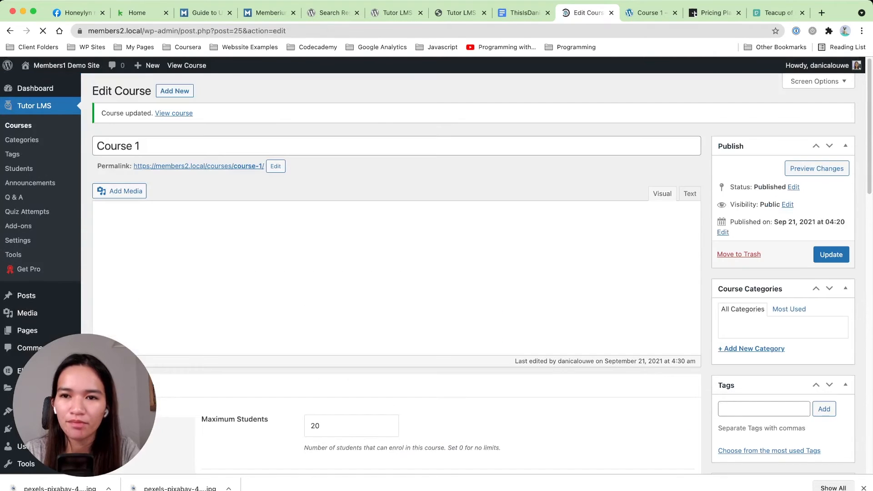
Step: Reload the public Course 1 page and review the lesson thumbnails, course details and instructor section
{"action": "key", "text": "ctrl+Tab"}
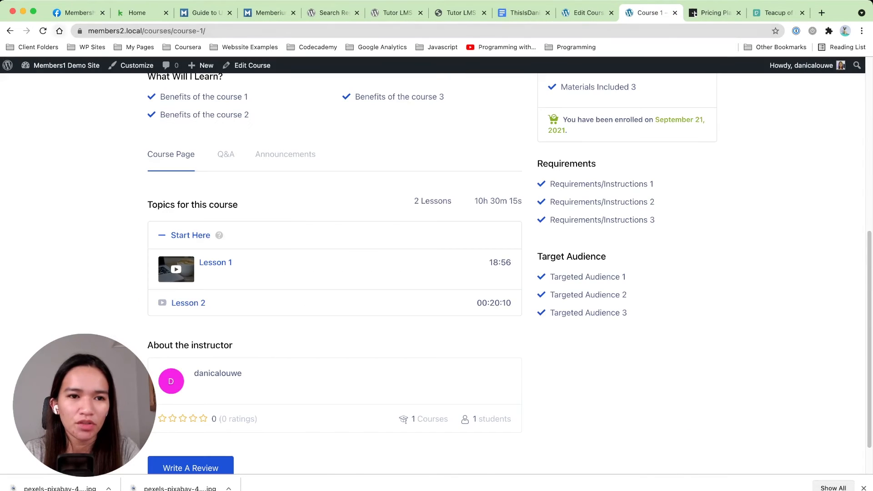
{"action": "key", "text": "super+r"}
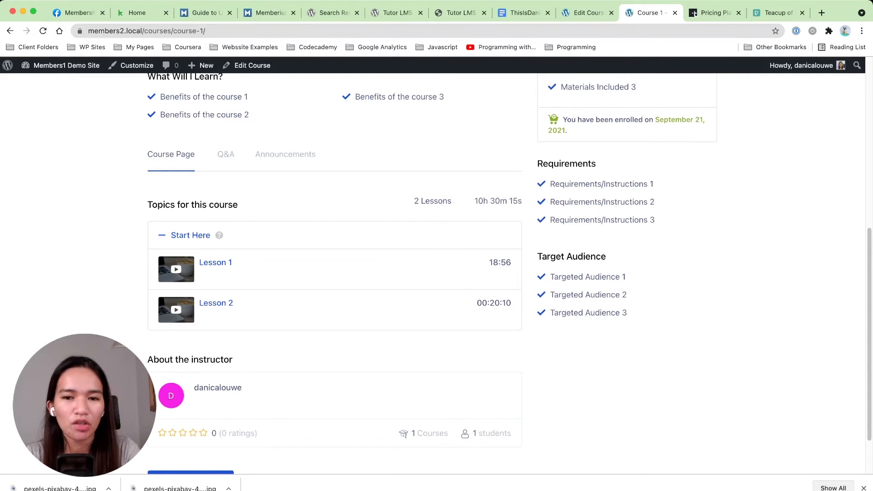
{"action": "scroll", "coordinate": [437, 273], "scroll_direction": "up", "scroll_amount": 10}
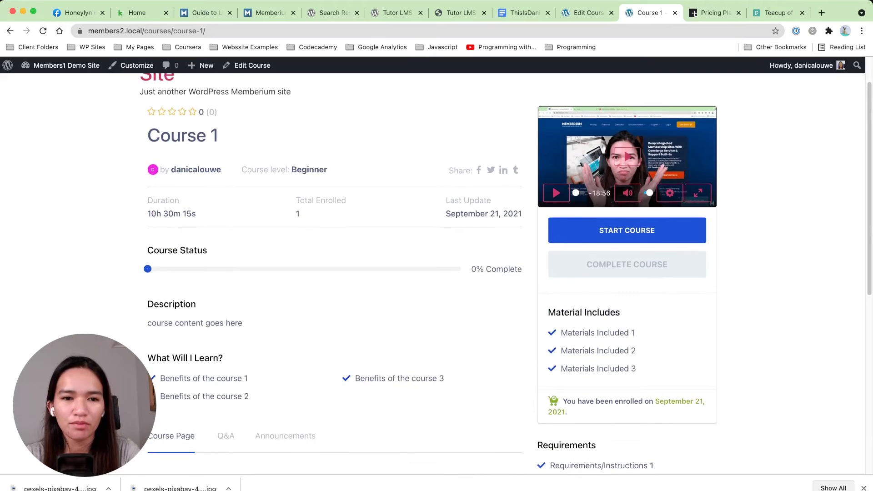
{"action": "scroll", "coordinate": [436, 273], "scroll_direction": "down", "scroll_amount": 8}
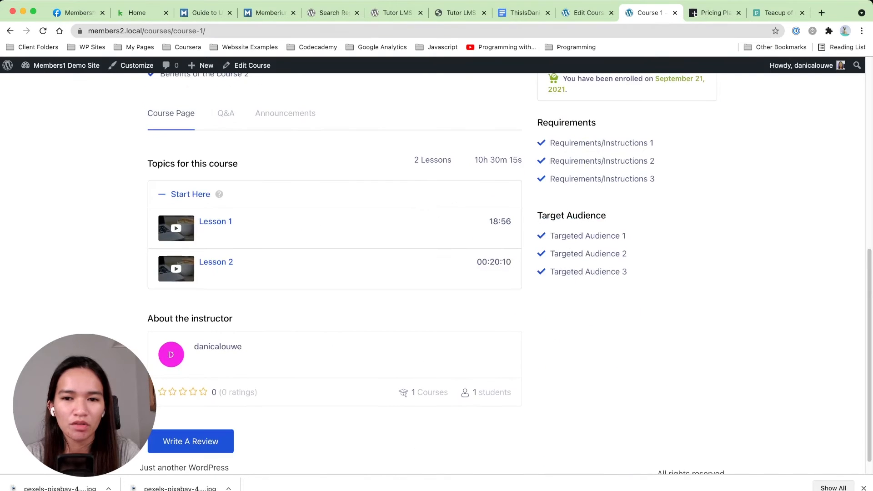
{"action": "scroll", "coordinate": [437, 273], "scroll_direction": "up", "scroll_amount": 6}
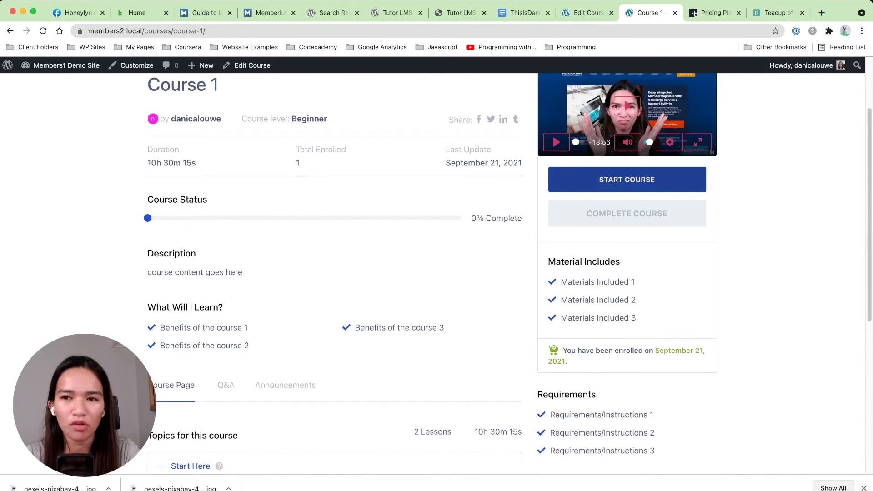
Step: Start Course 1 as a student, look over Lesson 1 and mark it as complete
{"action": "left_click", "coordinate": [627, 179]}
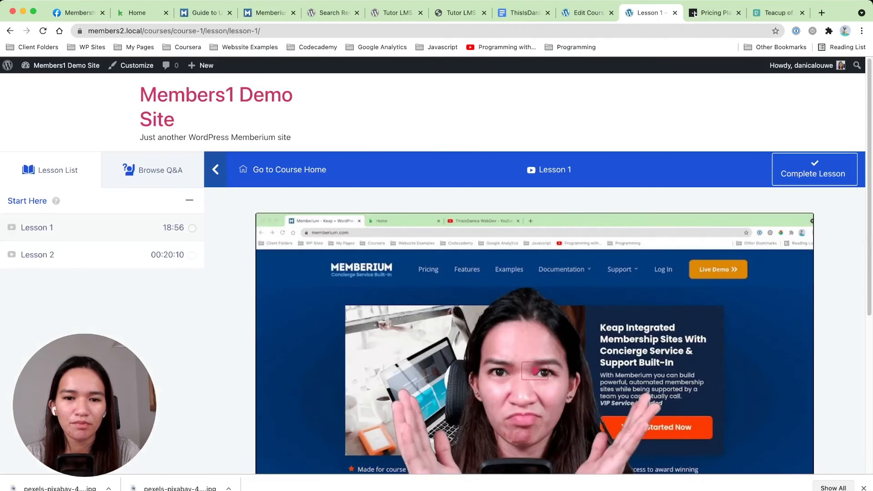
{"action": "scroll", "coordinate": [535, 319], "scroll_direction": "down", "scroll_amount": 6}
{"action": "scroll", "coordinate": [535, 319], "scroll_direction": "up", "scroll_amount": 6}
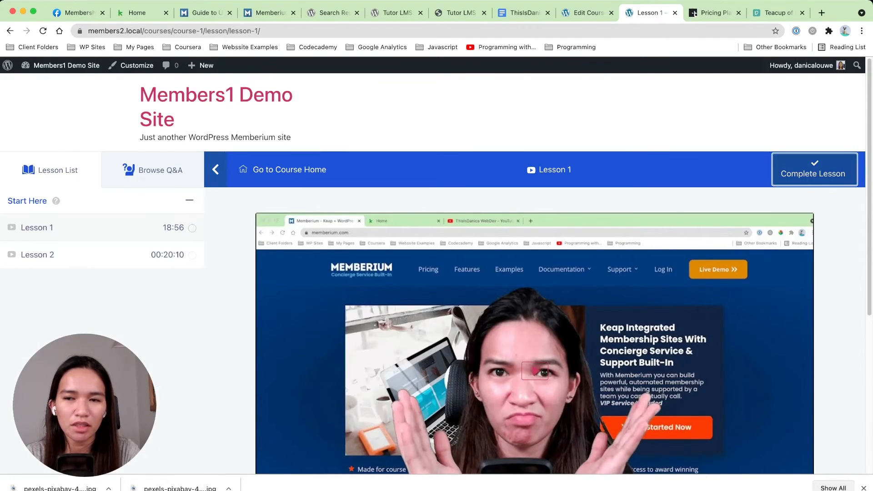
{"action": "left_click", "coordinate": [813, 169]}
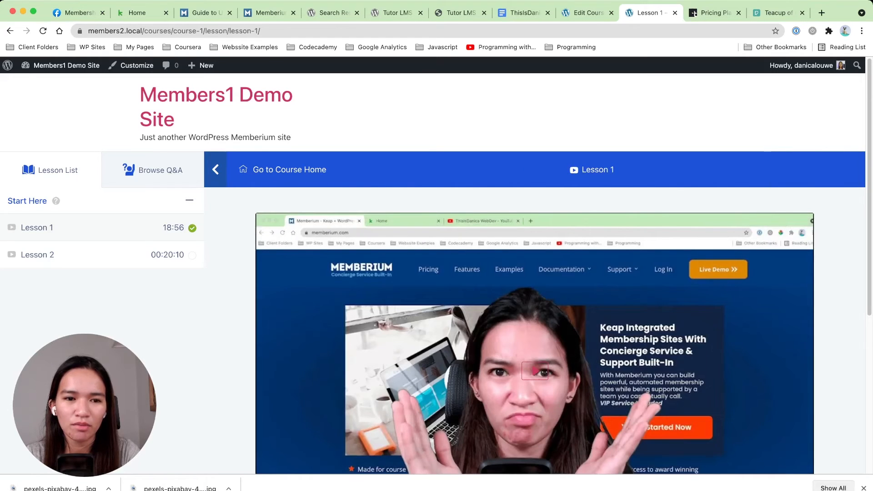
Step: Review Lesson 1's video, content and attachment, and open Lesson 2 from the lesson list to look over its page
{"action": "scroll", "coordinate": [535, 318], "scroll_direction": "down", "scroll_amount": 5}
{"action": "scroll", "coordinate": [535, 319], "scroll_direction": "up", "scroll_amount": 5}
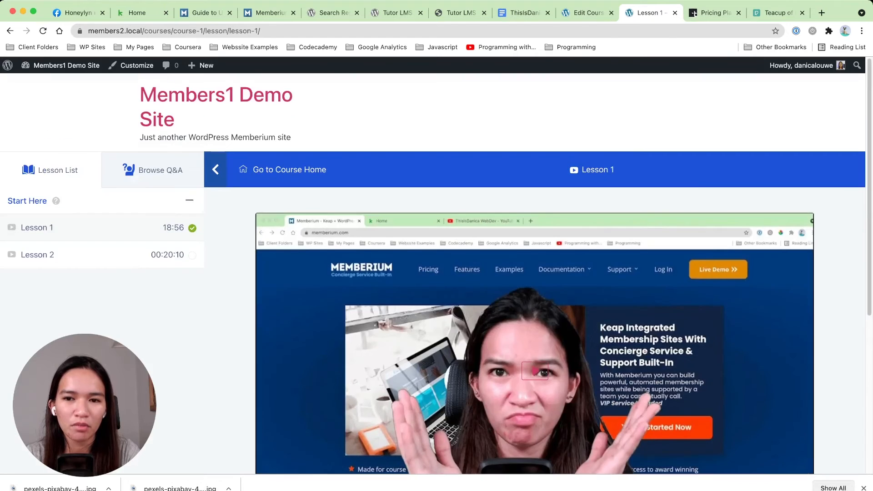
{"action": "scroll", "coordinate": [535, 318], "scroll_direction": "down", "scroll_amount": 5}
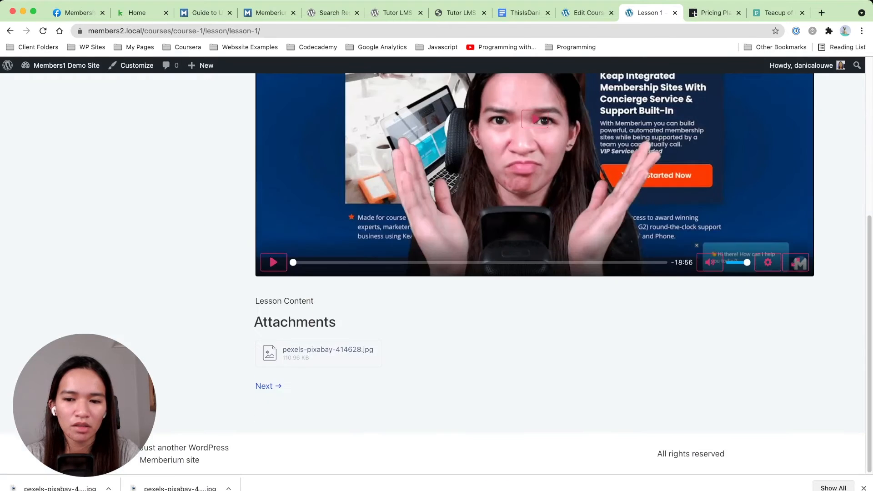
{"action": "scroll", "coordinate": [535, 273], "scroll_direction": "up", "scroll_amount": 5}
{"action": "left_click", "coordinate": [38, 253]}
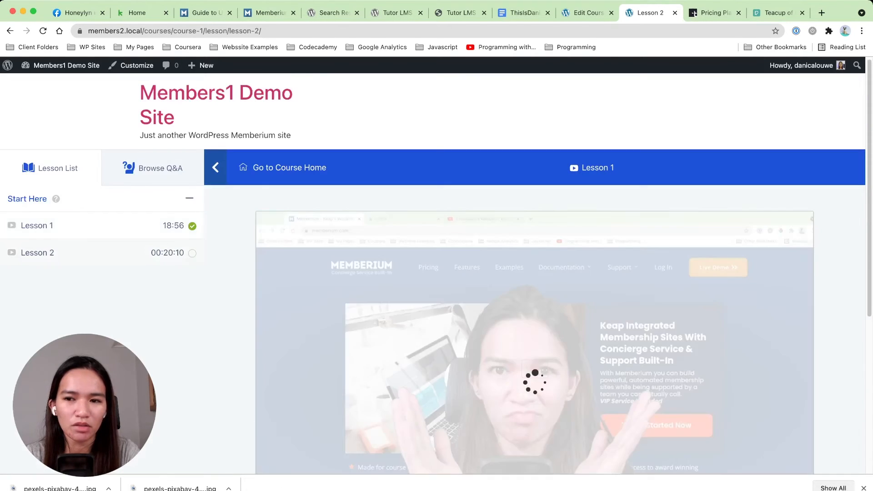
{"action": "scroll", "coordinate": [535, 319], "scroll_direction": "down", "scroll_amount": 5}
{"action": "scroll", "coordinate": [535, 319], "scroll_direction": "up", "scroll_amount": 5}
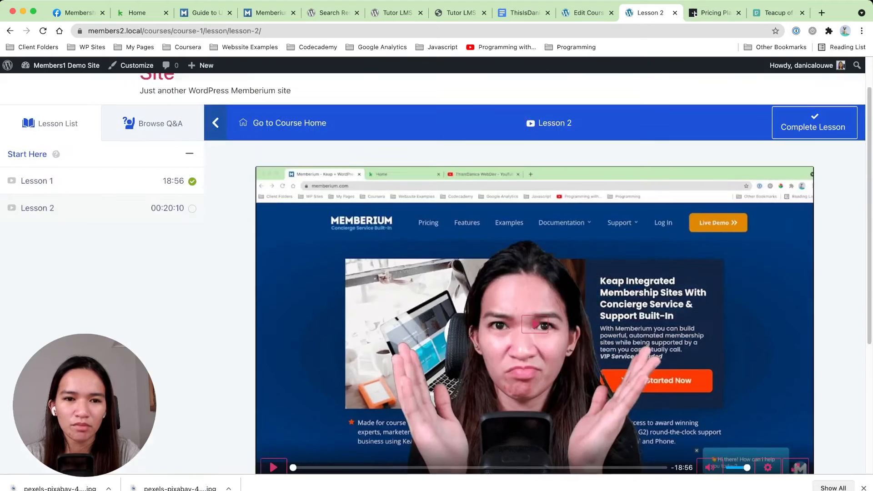
Step: Return to the course home to check the course progress and view the Q&A section
{"action": "left_click", "coordinate": [290, 169]}
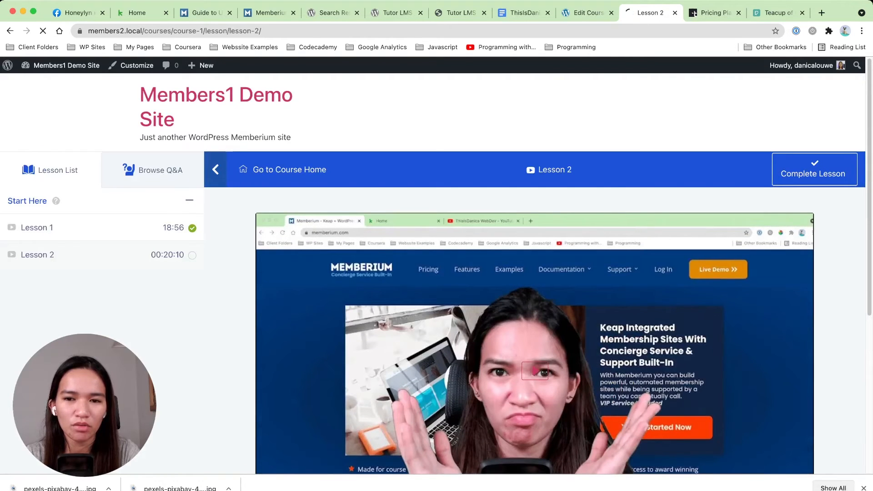
{"action": "scroll", "coordinate": [437, 273], "scroll_direction": "down", "scroll_amount": 2}
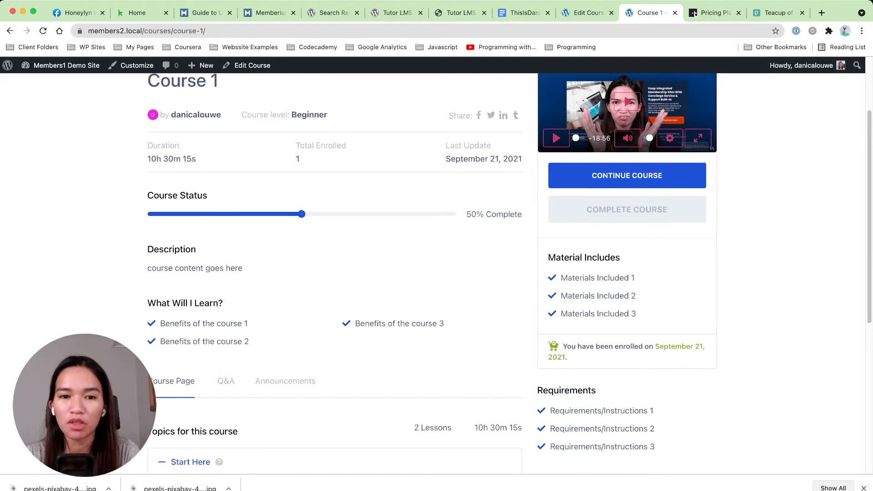
{"action": "left_click", "coordinate": [226, 381]}
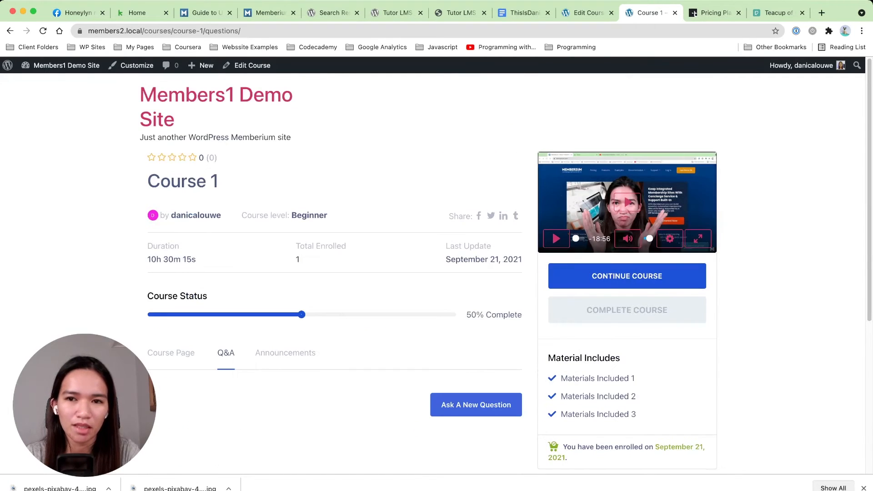
Step: Enable Make This Course Public in Course 1's Tutor settings
{"action": "left_click", "coordinate": [587, 12]}
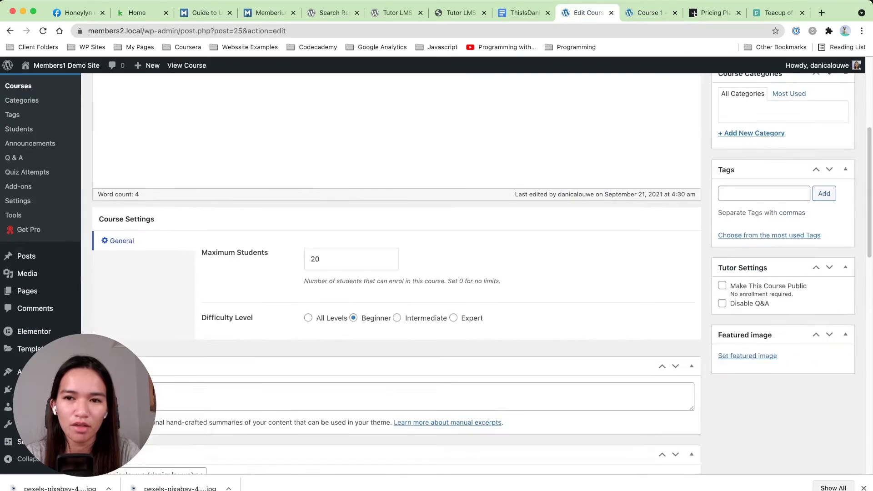
{"action": "scroll", "coordinate": [396, 273], "scroll_direction": "down", "scroll_amount": 5}
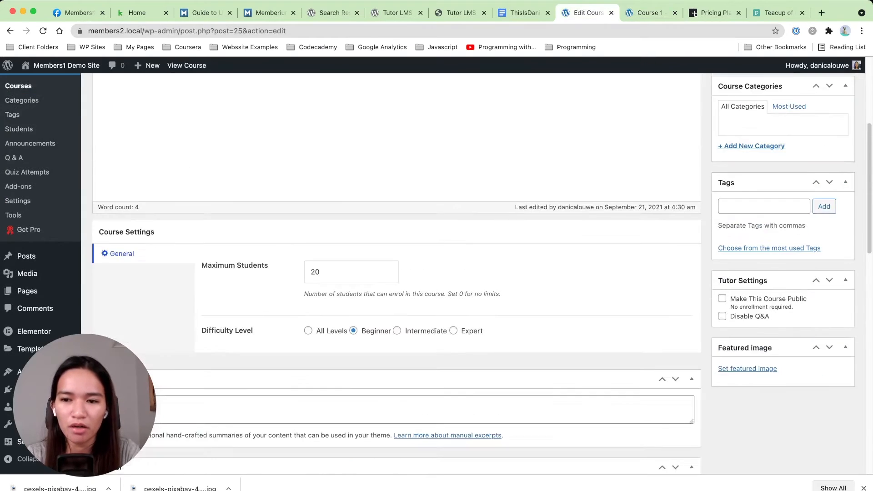
{"action": "left_click", "coordinate": [722, 255]}
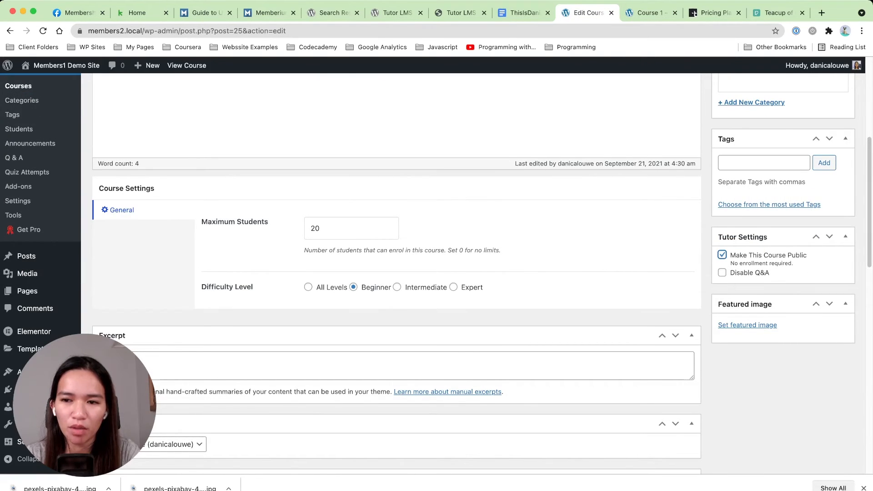
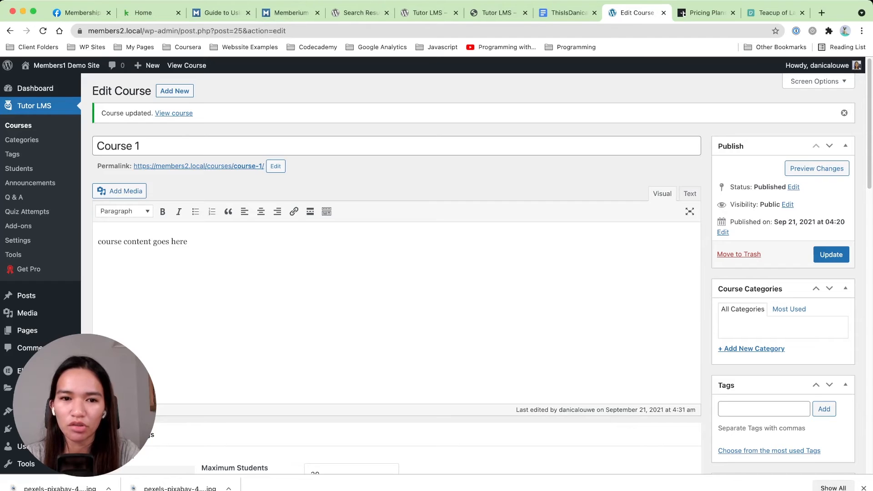
Step: Disable Make This Course Public in the Tutor settings and update the course
{"action": "scroll", "coordinate": [396, 273], "scroll_direction": "down", "scroll_amount": 7}
{"action": "left_click", "coordinate": [722, 190]}
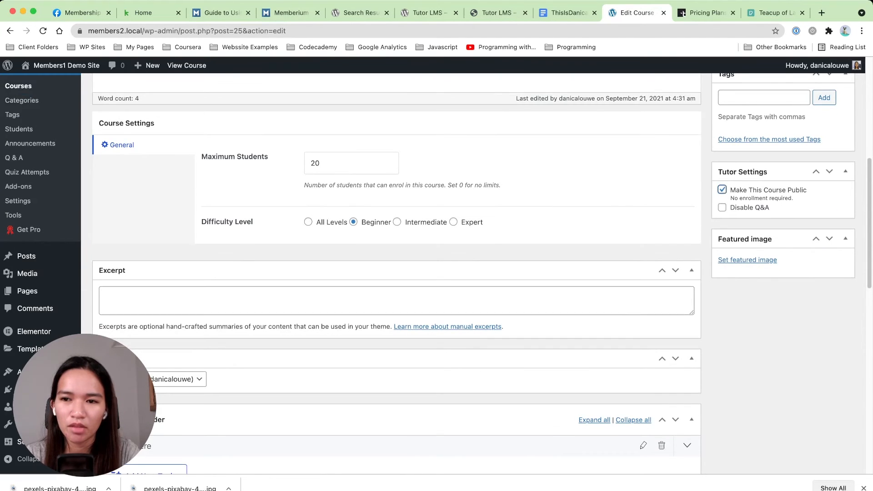
{"action": "scroll", "coordinate": [396, 273], "scroll_direction": "up", "scroll_amount": 4}
{"action": "left_click", "coordinate": [832, 129]}
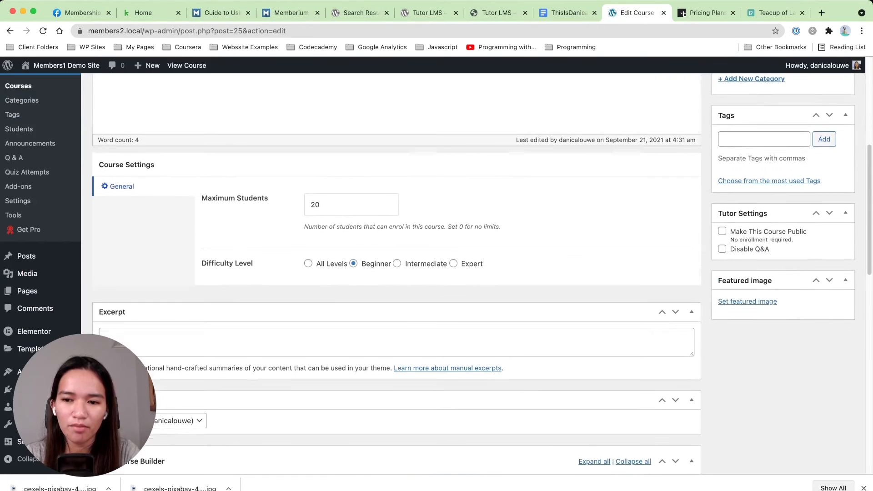
Step: Set the laptop and coffee cup image from the media library as Course 1's featured image and update the course
{"action": "left_click", "coordinate": [748, 359]}
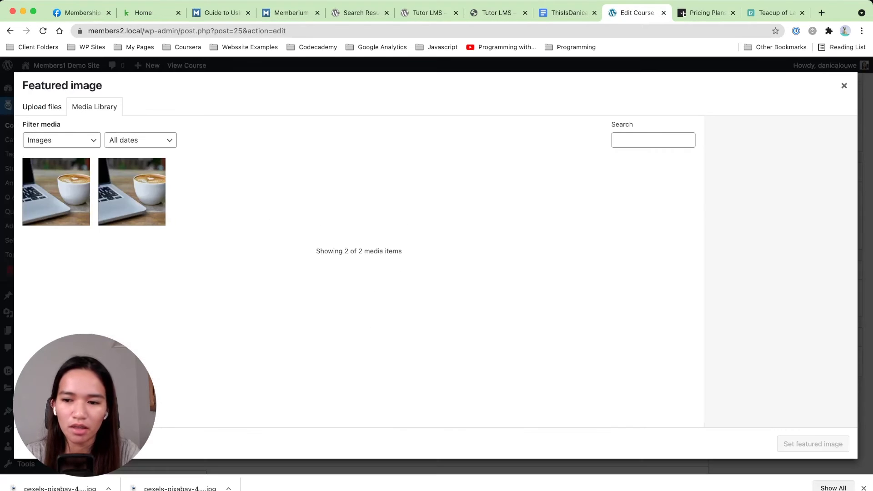
{"action": "left_click", "coordinate": [132, 192]}
{"action": "left_click", "coordinate": [814, 444]}
{"action": "scroll", "coordinate": [473, 273], "scroll_direction": "up", "scroll_amount": 5}
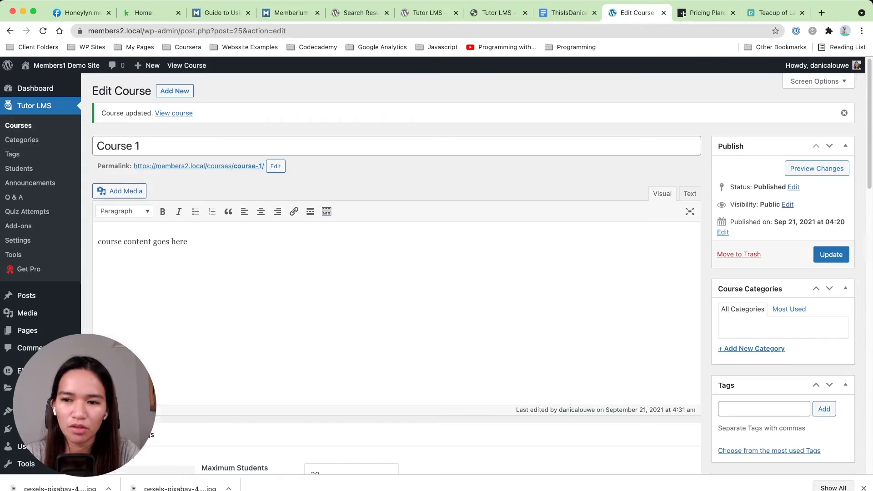
{"action": "left_click", "coordinate": [831, 254]}
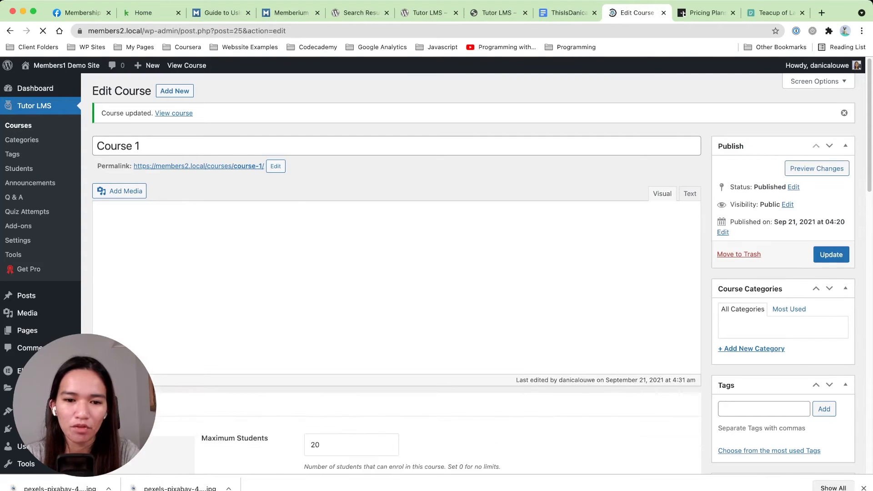
{"action": "scroll", "coordinate": [396, 273], "scroll_direction": "down", "scroll_amount": 15}
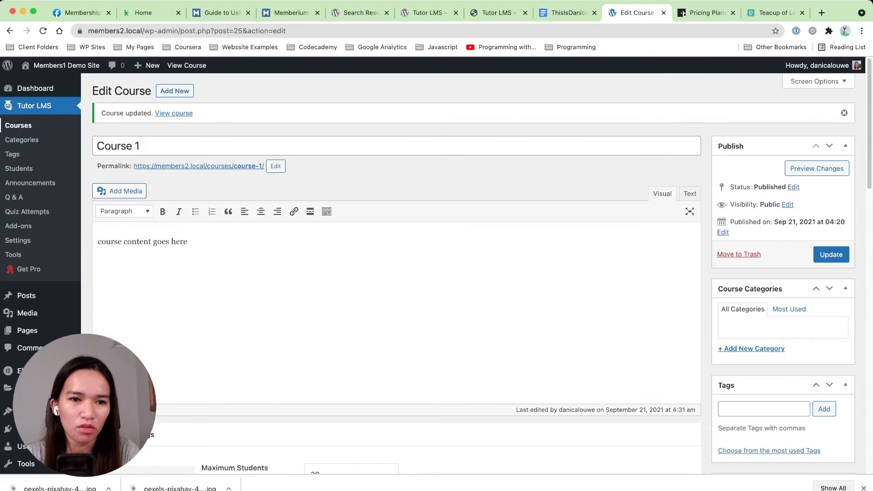
Step: Go to the Tutor LMS courses list and start a new course titled "Course 2"
{"action": "left_click", "coordinate": [18, 126]}
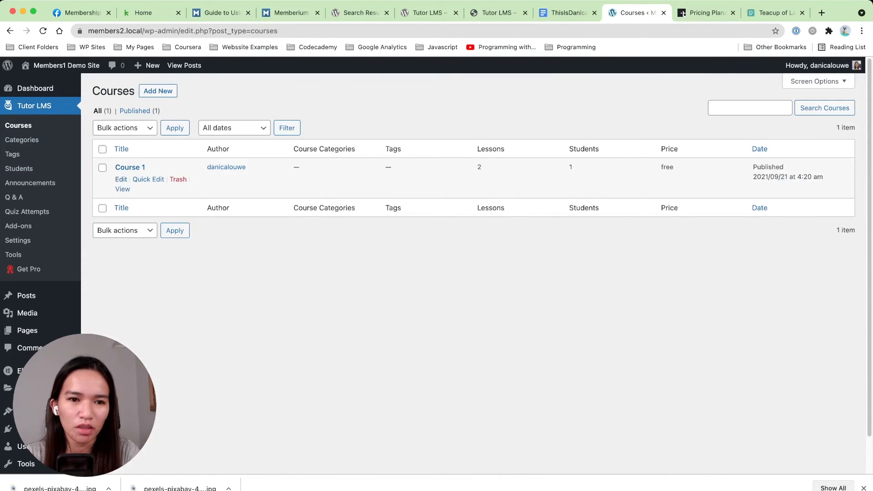
{"action": "left_click", "coordinate": [121, 179]}
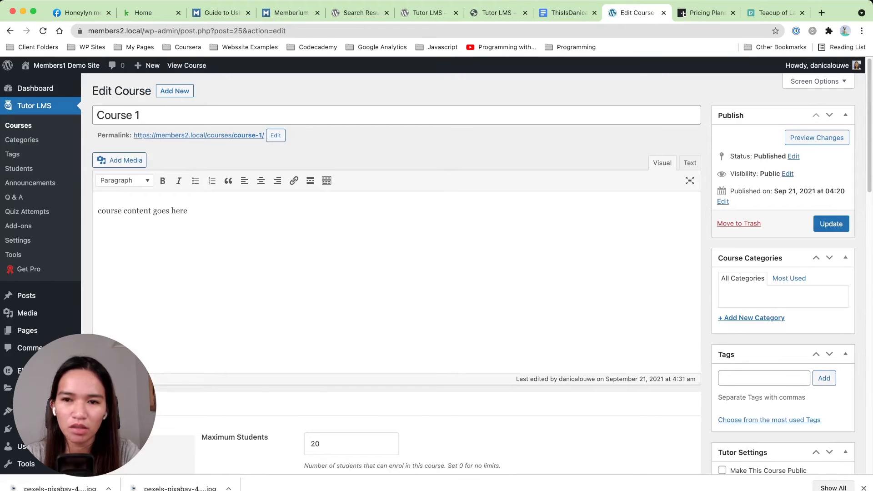
{"action": "key", "text": "super+bracketleft"}
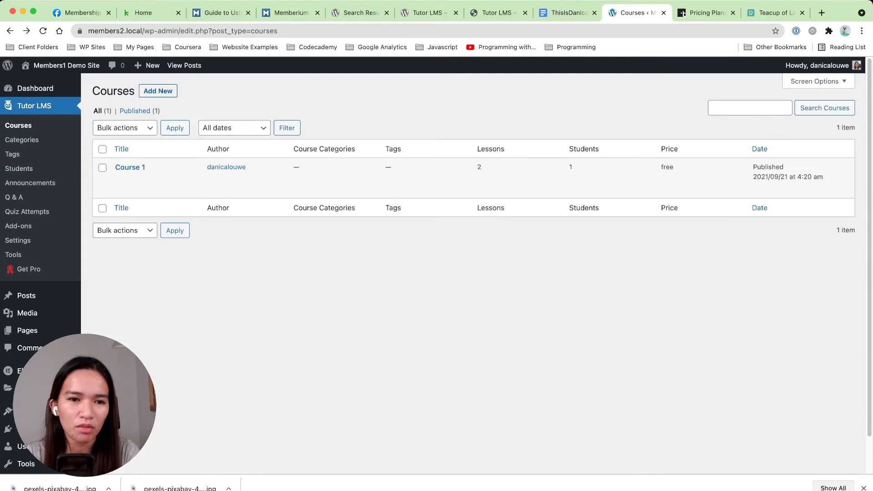
{"action": "type", "text": "C"}
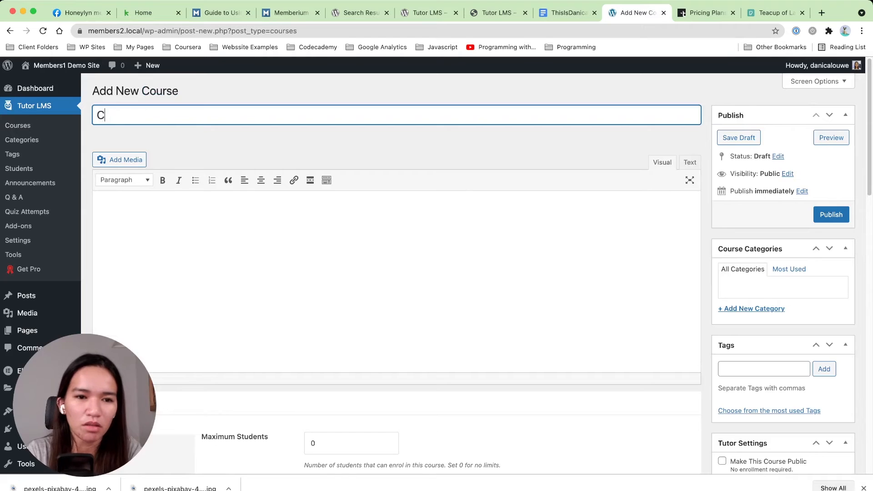
{"action": "type", "text": "ourse 2"}
Step: Download the lecture hall photo from the Pexels course search and set it as Course 2's featured image
{"action": "scroll", "coordinate": [747, 273], "scroll_direction": "down", "scroll_amount": 5}
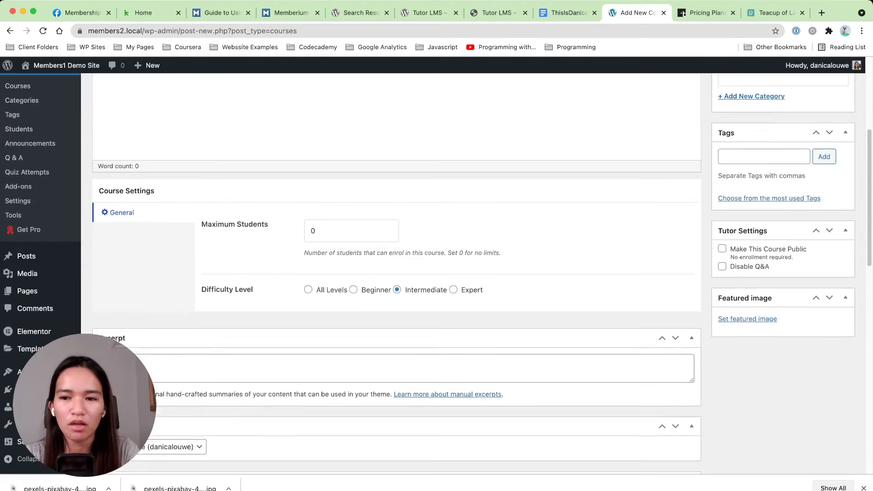
{"action": "left_click", "coordinate": [748, 315]}
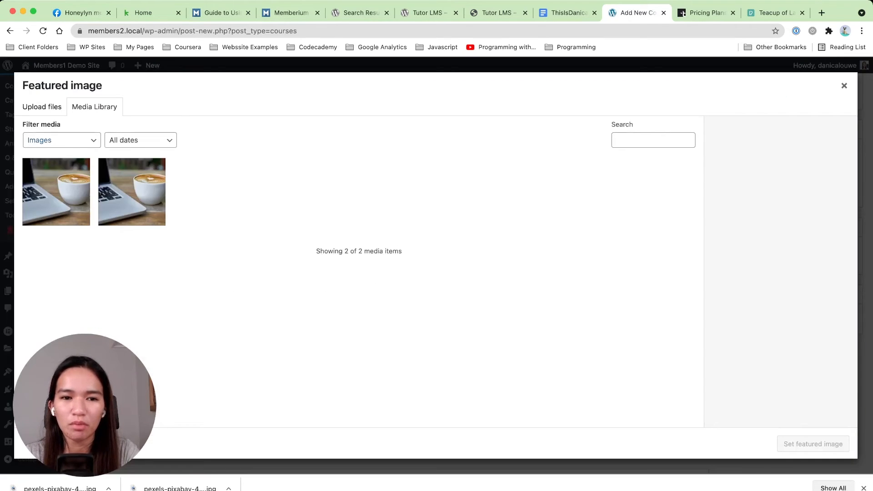
{"action": "left_click", "coordinate": [132, 191]}
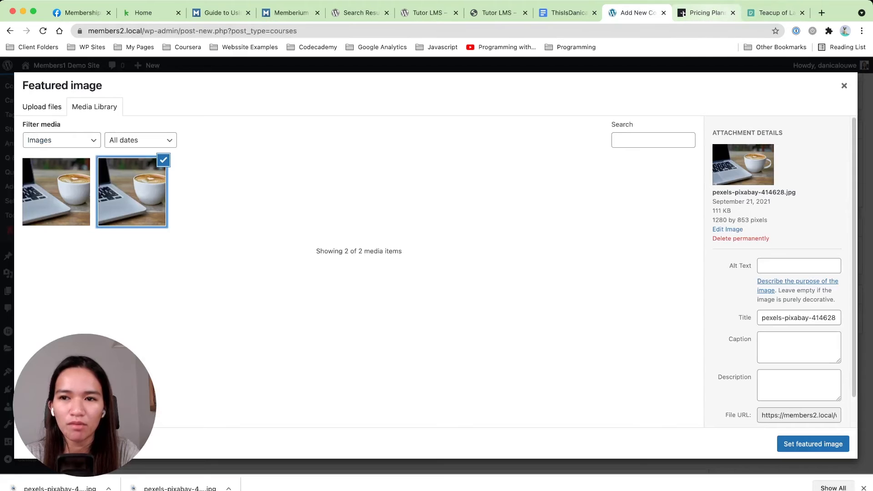
{"action": "key", "text": "ctrl+Tab"}
{"action": "key", "text": "ctrl+Tab"}
{"action": "key", "text": "super+Left"}
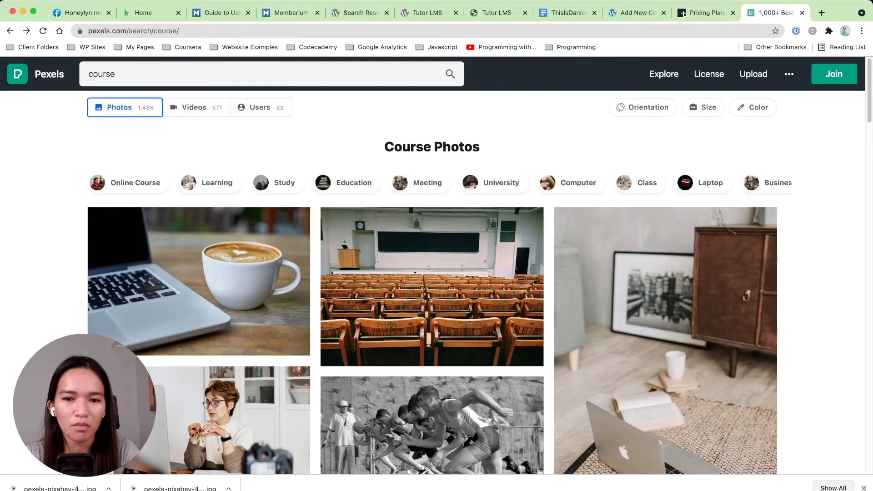
{"action": "left_click", "coordinate": [433, 286]}
Step: Set Course 2's total course duration to 2 hours and publish the course
{"action": "scroll", "coordinate": [397, 273], "scroll_direction": "down", "scroll_amount": 6}
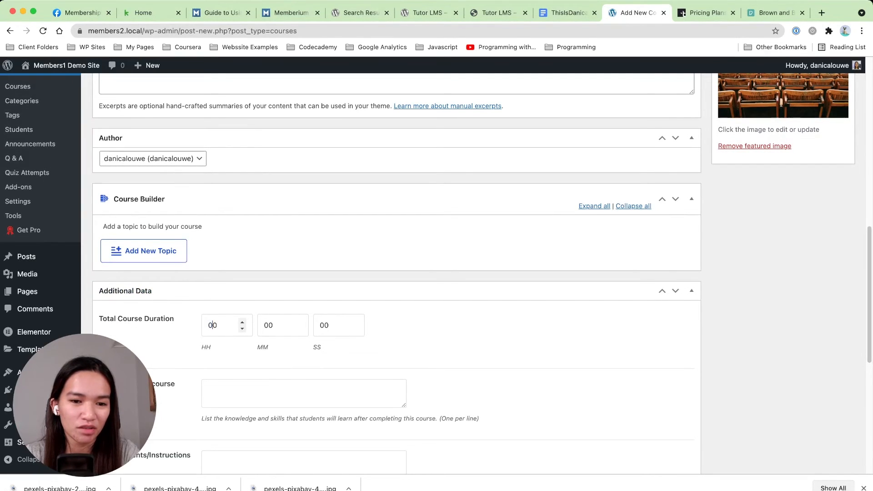
{"action": "scroll", "coordinate": [396, 273], "scroll_direction": "down", "scroll_amount": 7}
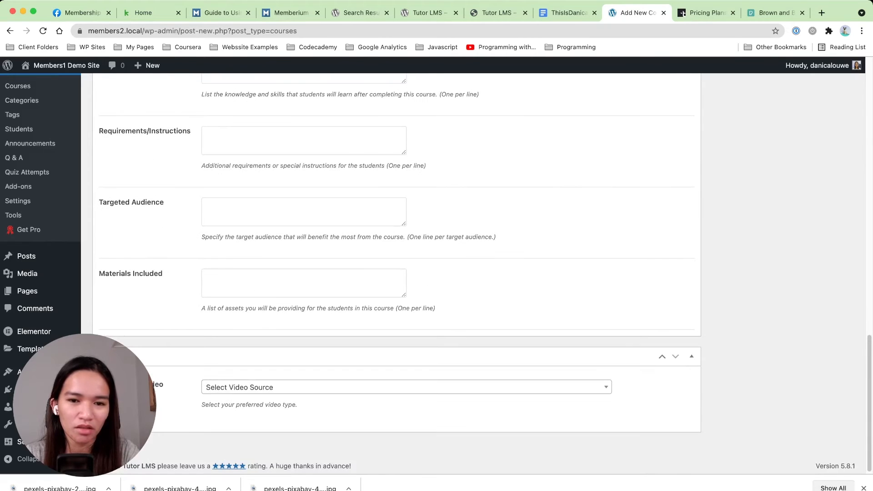
{"action": "scroll", "coordinate": [396, 273], "scroll_direction": "up", "scroll_amount": 15}
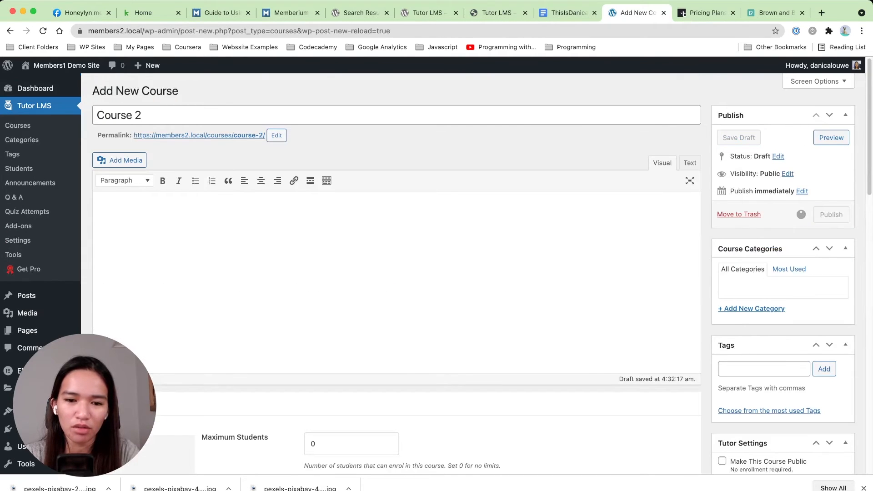
{"action": "scroll", "coordinate": [396, 273], "scroll_direction": "down", "scroll_amount": 3}
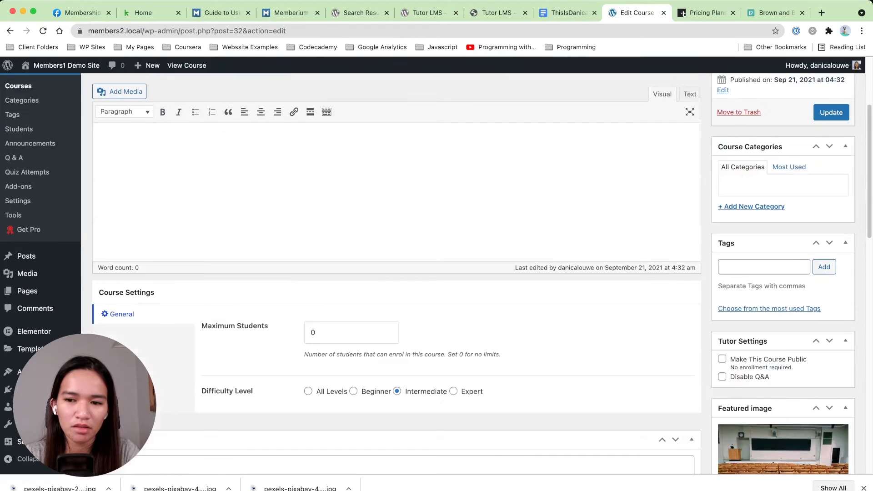
{"action": "scroll", "coordinate": [396, 273], "scroll_direction": "up", "scroll_amount": 3}
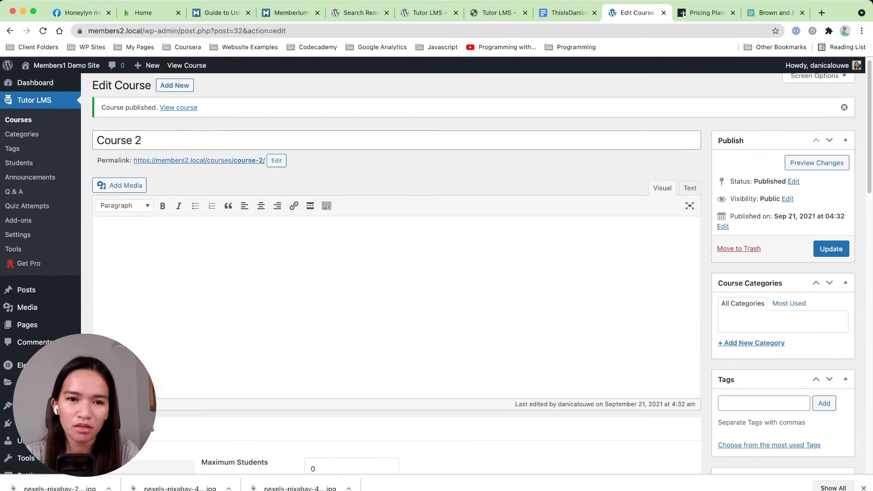
Step: View Course 2's public page and shorten its address to members2.local/courses/ to look over the course catalog
{"action": "left_click", "coordinate": [199, 161]}
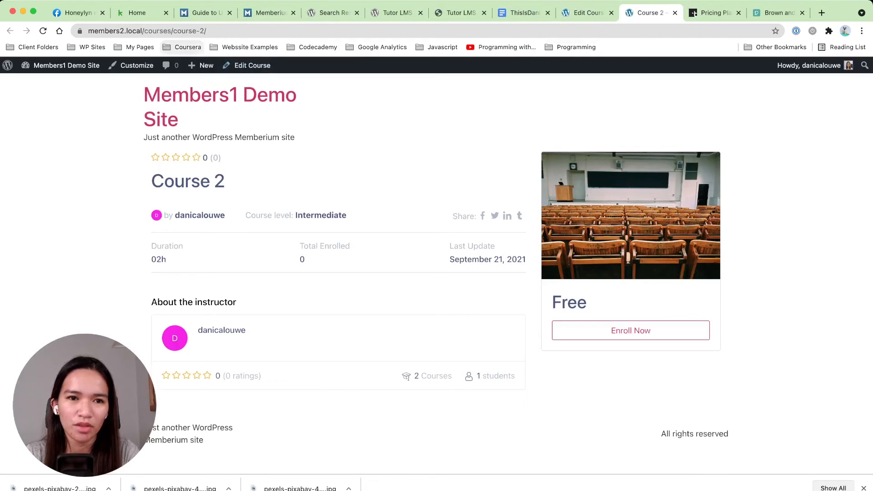
{"action": "left_click_drag", "start_coordinate": [206, 30], "coordinate": [172, 31]}
{"action": "key", "text": "BackSpace"}
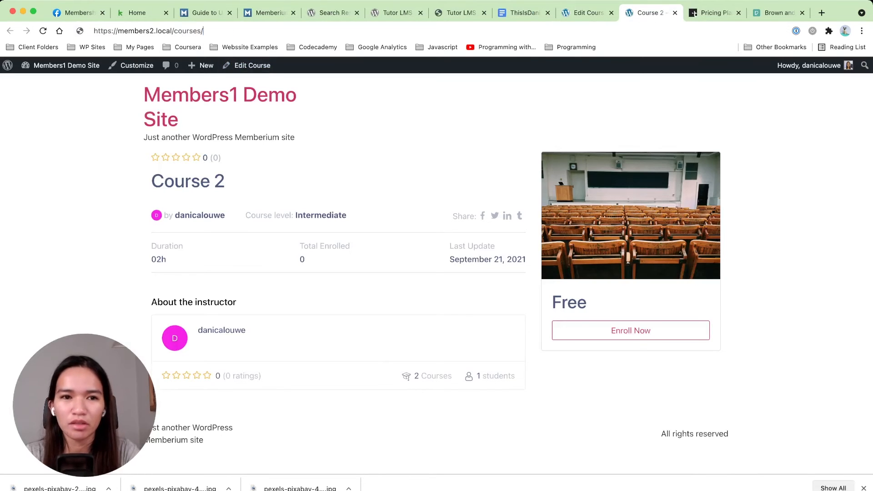
{"action": "key", "text": "Return"}
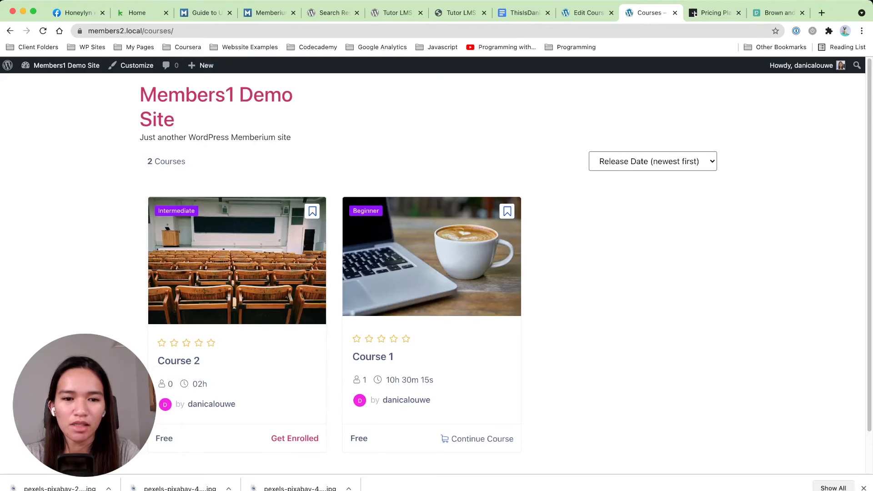
{"action": "scroll", "coordinate": [505, 251], "scroll_direction": "down", "scroll_amount": 2}
{"action": "scroll", "coordinate": [505, 251], "scroll_direction": "up", "scroll_amount": 2}
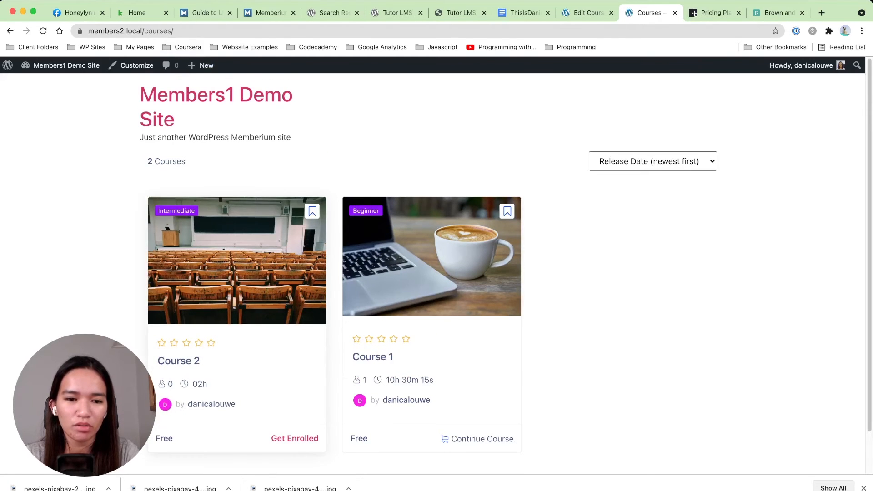
{"action": "scroll", "coordinate": [436, 273], "scroll_direction": "down", "scroll_amount": 1}
{"action": "scroll", "coordinate": [505, 266], "scroll_direction": "down", "scroll_amount": 2}
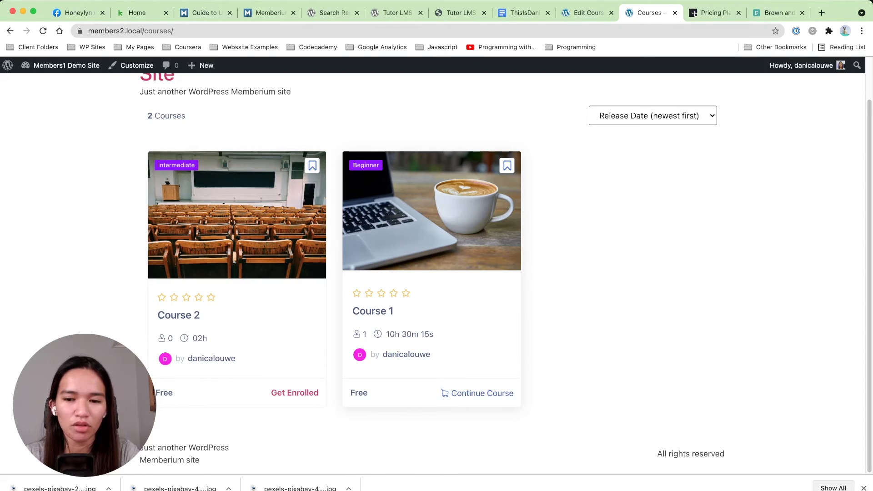
Step: Return to the WordPress admin and look through the Tutor LMS courses, categories, tags and students pages
{"action": "key", "text": "ctrl+shift+Tab"}
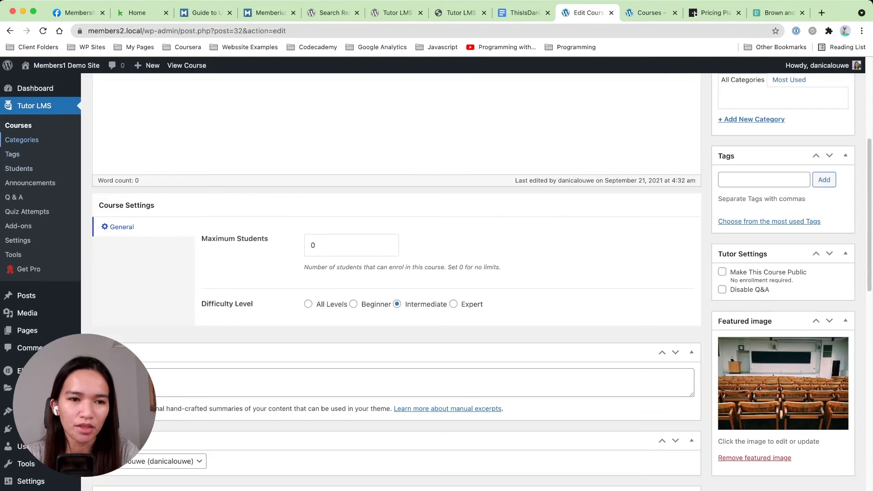
{"action": "left_click", "coordinate": [18, 126]}
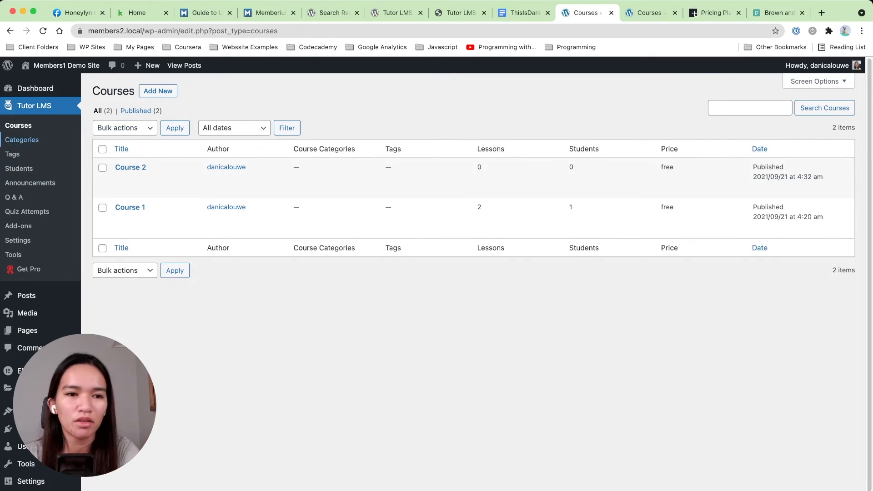
{"action": "left_click", "coordinate": [22, 139]}
{"action": "left_click", "coordinate": [13, 154]}
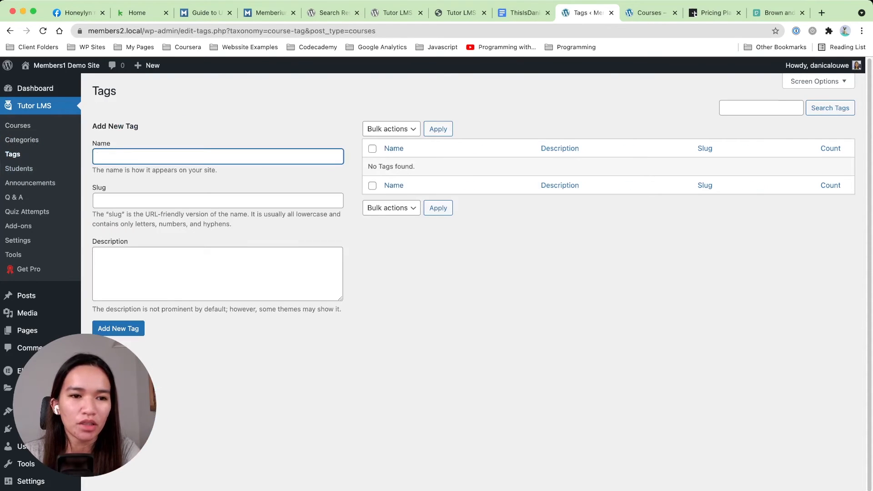
{"action": "left_click", "coordinate": [19, 169]}
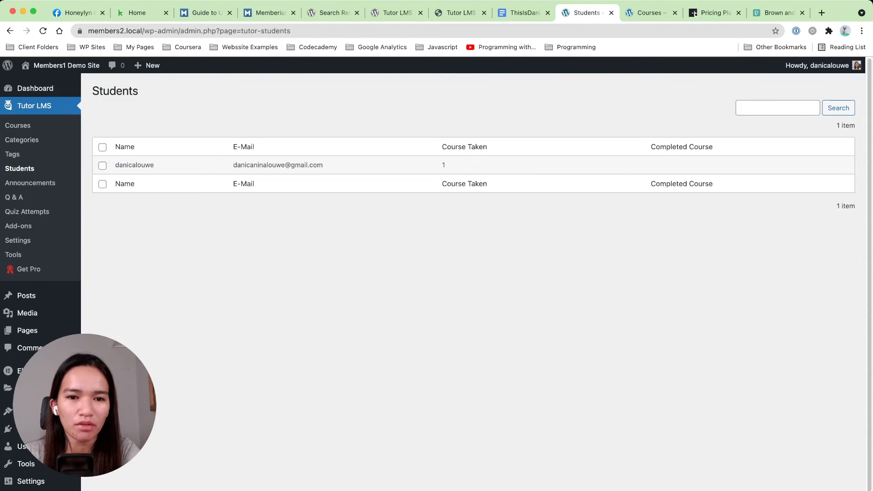
Step: Look through Tutor LMS's announcements, quiz attempts, add-ons and settings, including the WooCommerce settings
{"action": "left_click", "coordinate": [30, 182]}
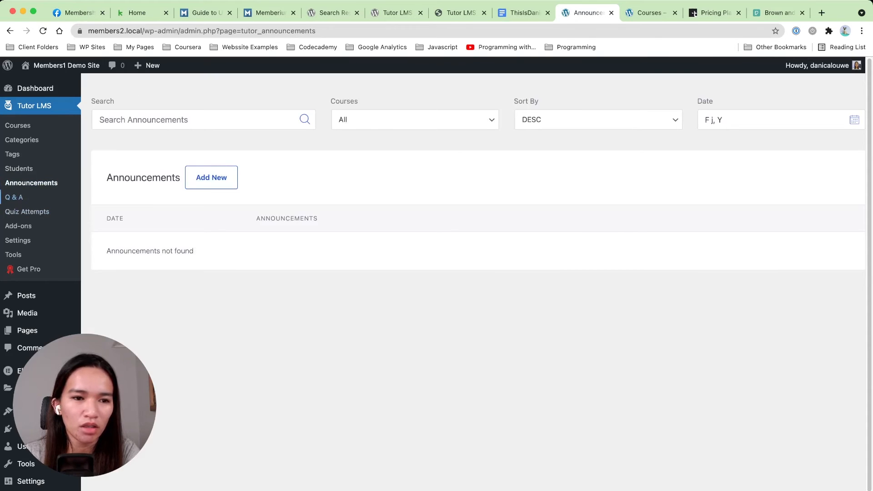
{"action": "left_click", "coordinate": [26, 211]}
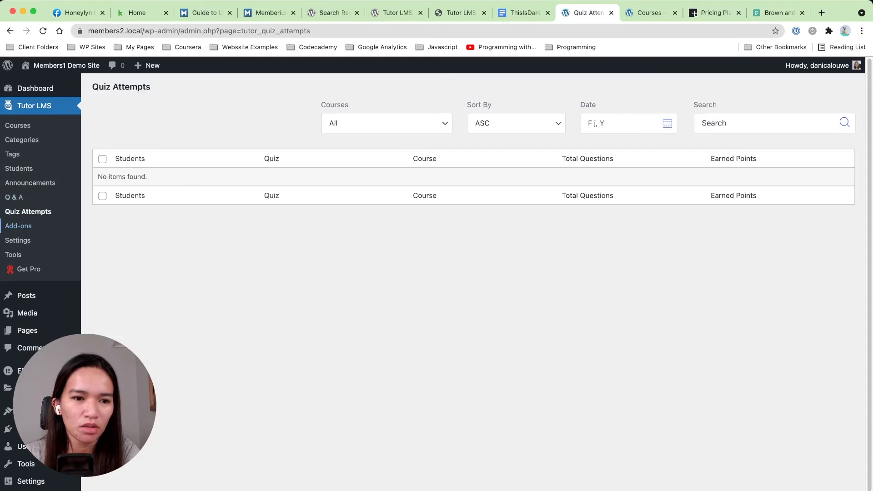
{"action": "left_click", "coordinate": [18, 226]}
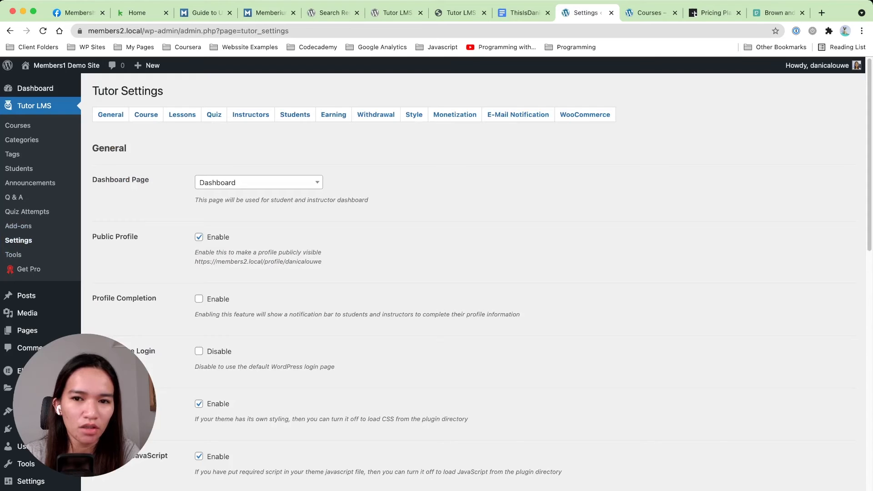
{"action": "left_click", "coordinate": [585, 115]}
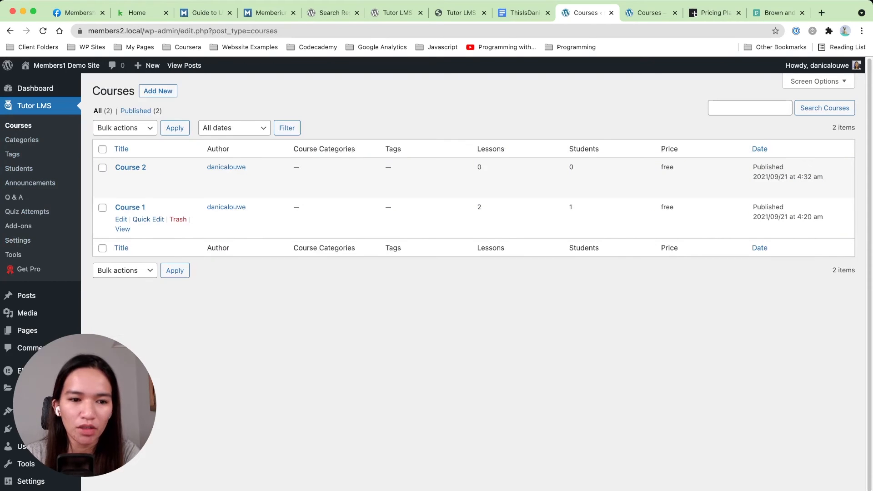
Step: Open Course 1 for editing and review its settings and course builder, checking against the public course catalog
{"action": "left_click", "coordinate": [130, 207]}
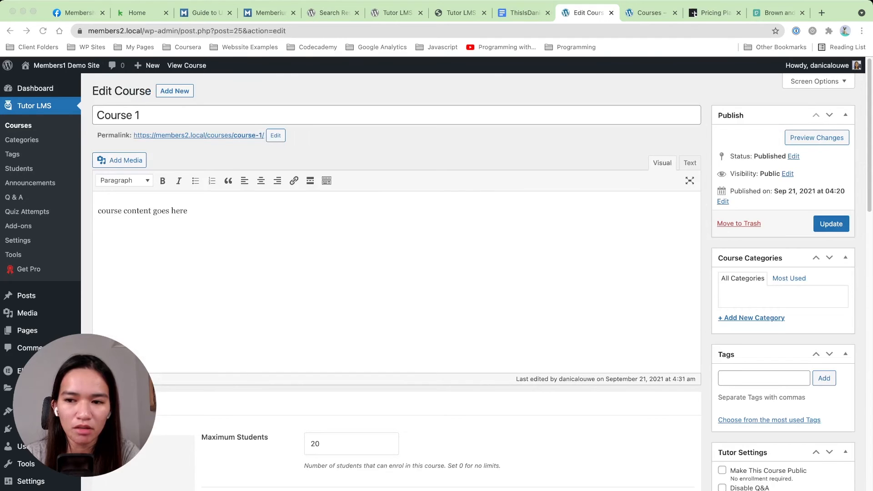
{"action": "scroll", "coordinate": [397, 282], "scroll_direction": "down", "scroll_amount": 3}
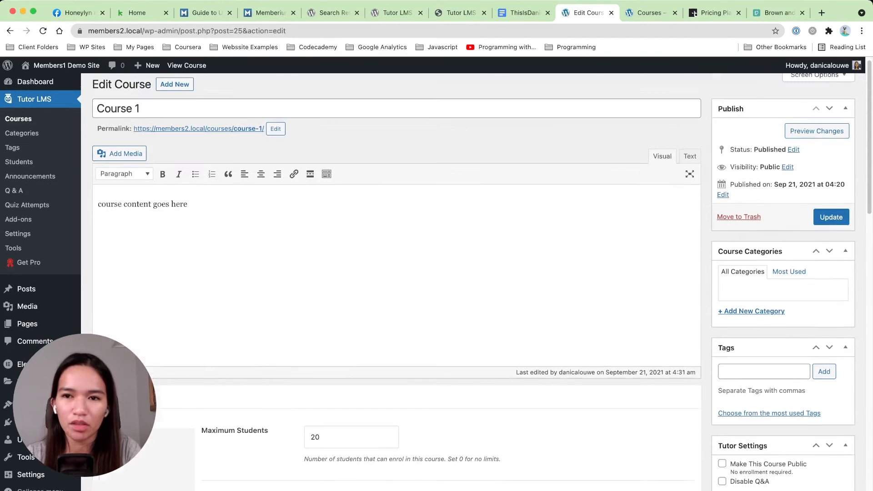
{"action": "scroll", "coordinate": [397, 282], "scroll_direction": "up", "scroll_amount": 1}
{"action": "left_click", "coordinate": [651, 12]}
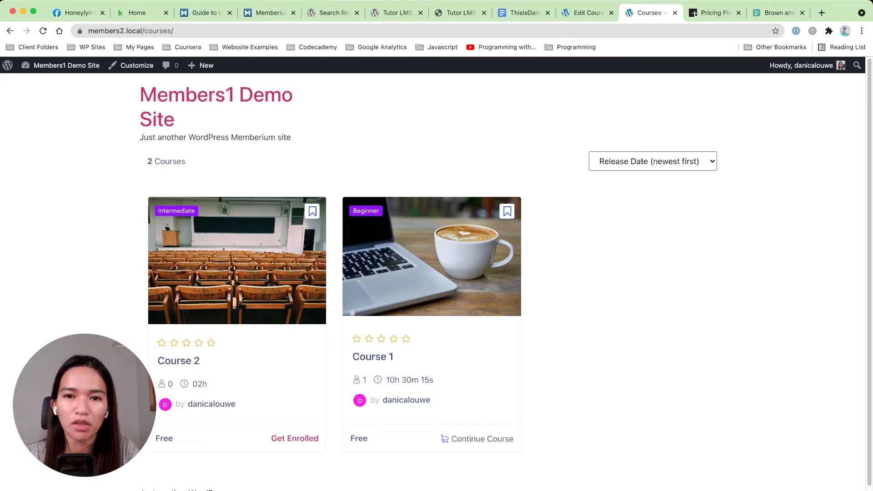
{"action": "left_click", "coordinate": [587, 12]}
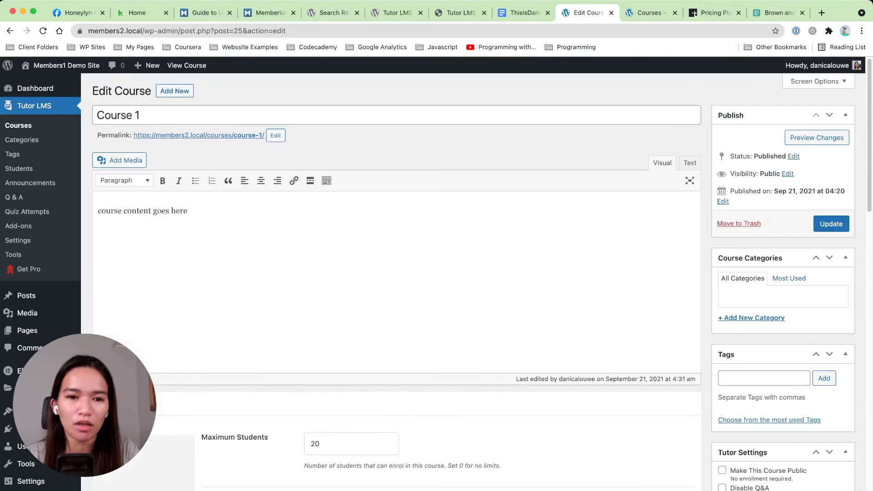
{"action": "scroll", "coordinate": [395, 273], "scroll_direction": "down", "scroll_amount": 7}
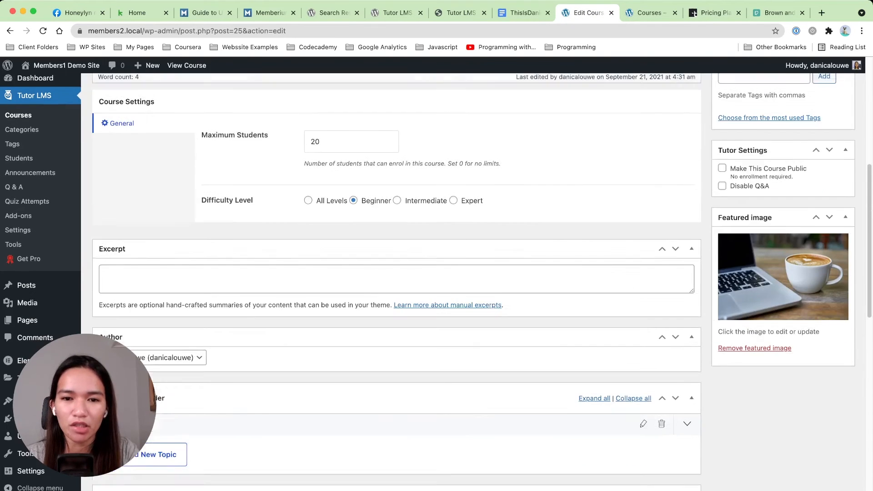
Step: Review Course 1's content and settings, and expand the Start Here topic in its course builder
{"action": "scroll", "coordinate": [396, 273], "scroll_direction": "up", "scroll_amount": 6}
{"action": "scroll", "coordinate": [396, 273], "scroll_direction": "up", "scroll_amount": 1}
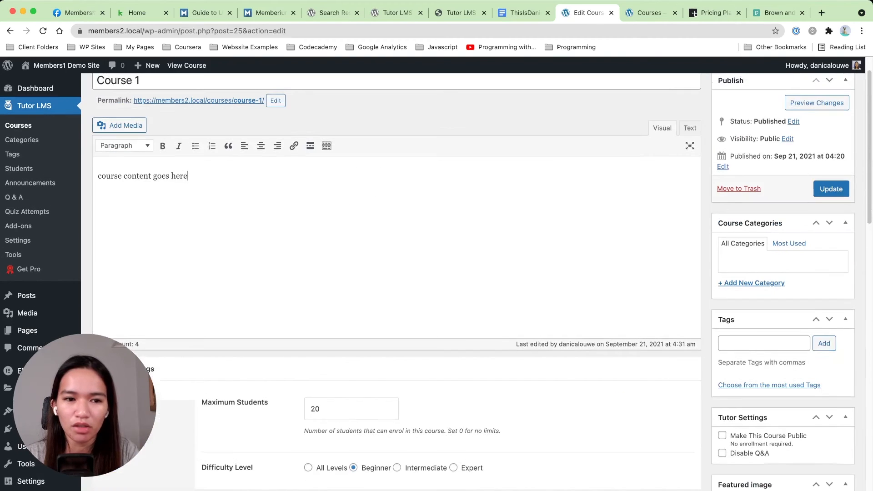
{"action": "scroll", "coordinate": [395, 273], "scroll_direction": "down", "scroll_amount": 5}
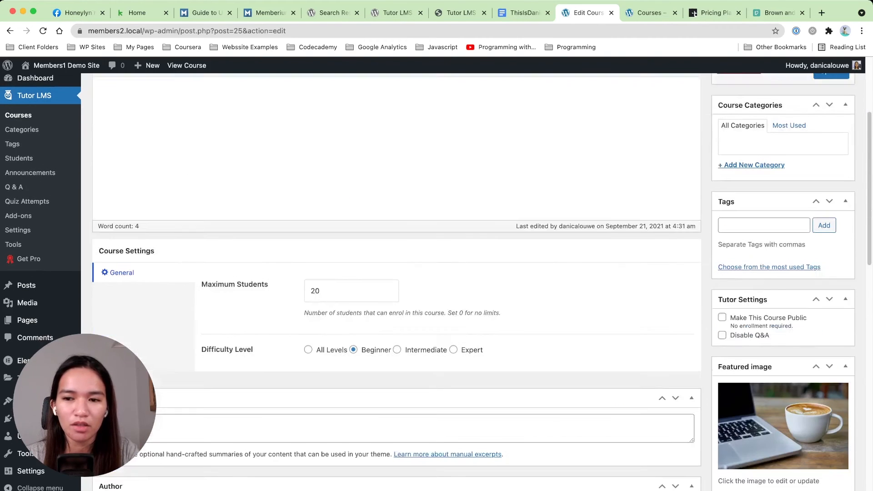
{"action": "scroll", "coordinate": [396, 273], "scroll_direction": "down", "scroll_amount": 12}
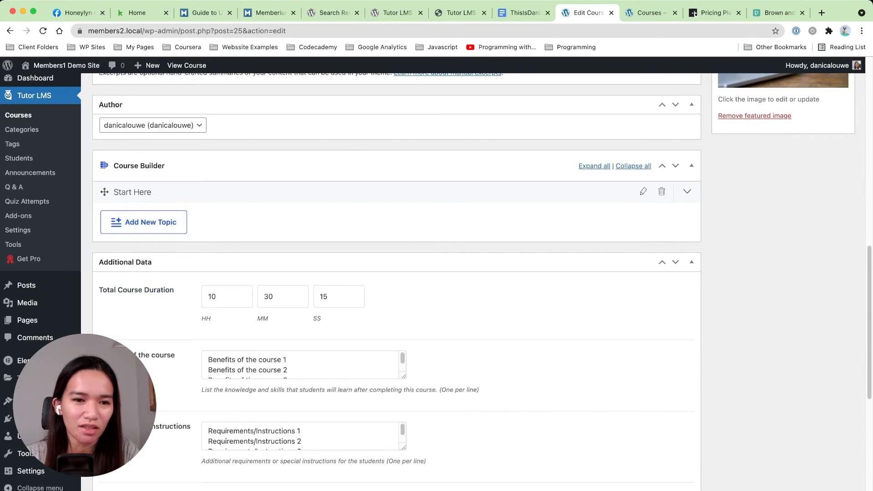
{"action": "left_click", "coordinate": [133, 192]}
{"action": "scroll", "coordinate": [396, 273], "scroll_direction": "down", "scroll_amount": 3}
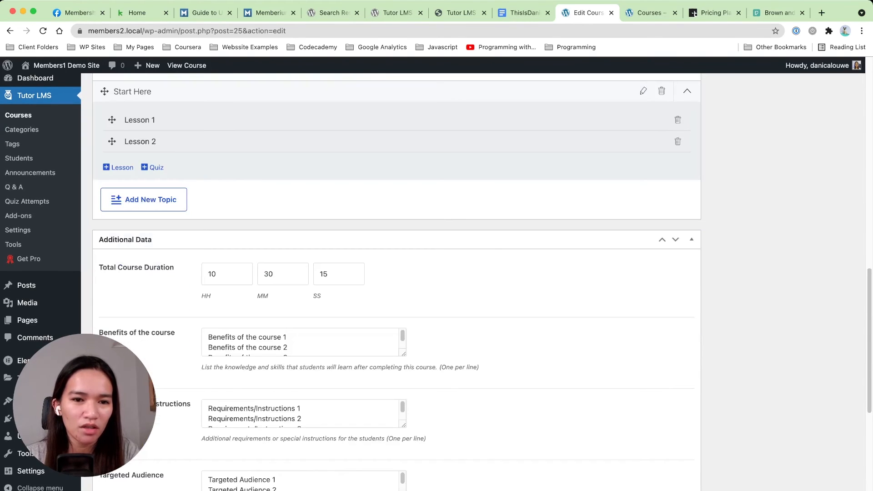
Step: Add a quiz titled "Quiz 1" with the description "quiz details" to the Start Here topic and save its info
{"action": "left_click", "coordinate": [153, 167]}
{"action": "left_click", "coordinate": [328, 243]}
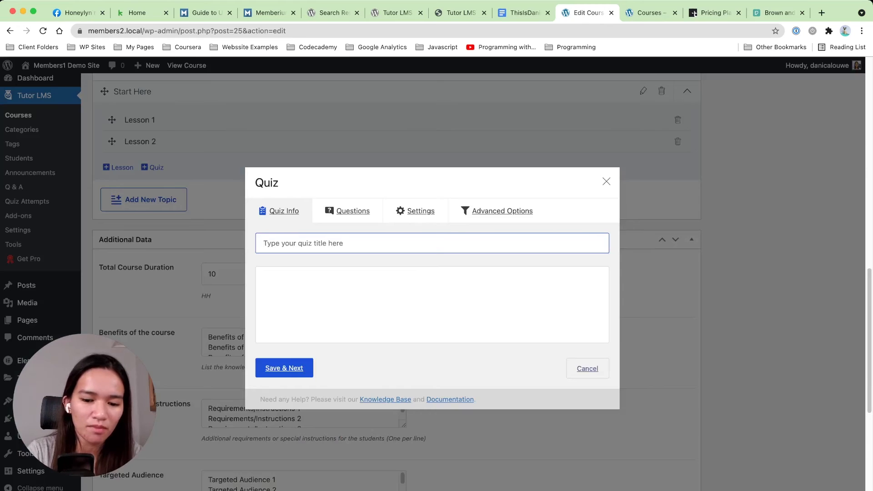
{"action": "type", "text": "Quiz 1"}
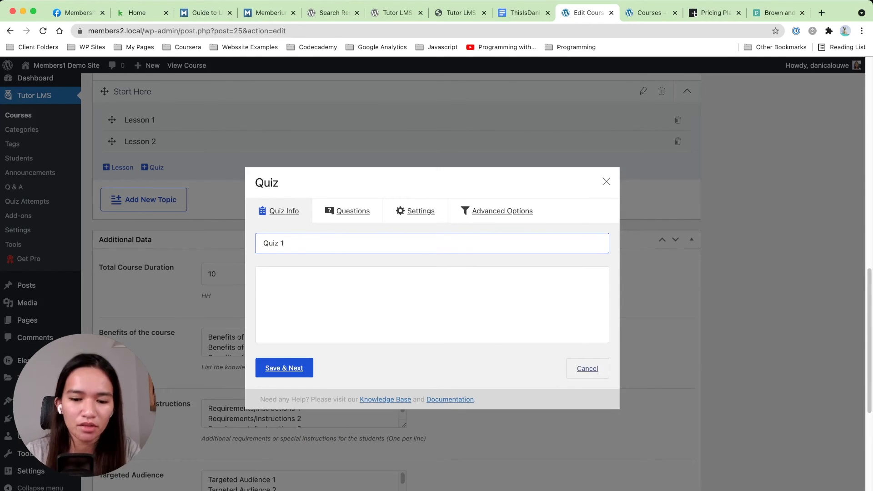
{"action": "left_click", "coordinate": [282, 279]}
{"action": "type", "text": "quiz dea"}
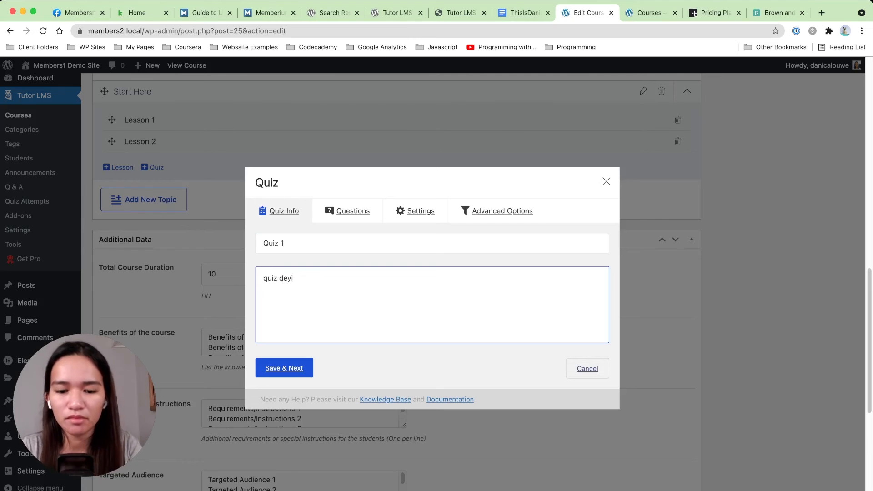
{"action": "key", "text": "BackSpace"}
{"action": "type", "text": "tails"}
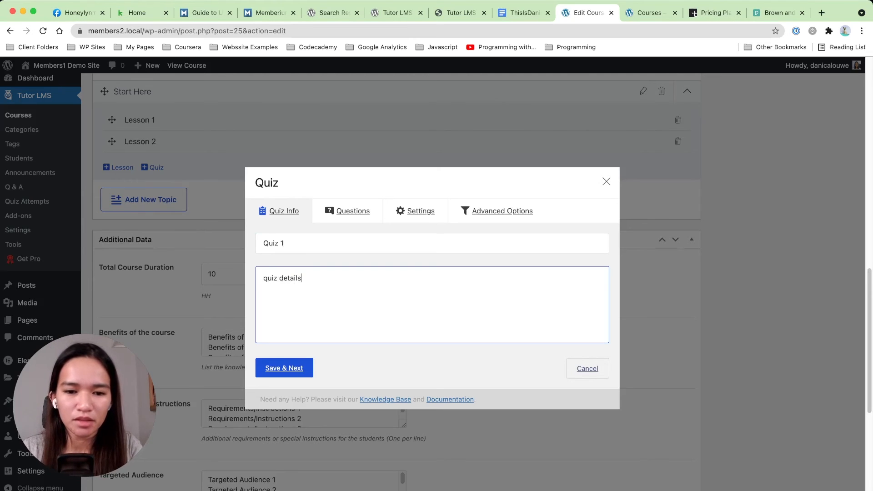
{"action": "key", "text": "Tab"}
{"action": "key", "text": "Return"}
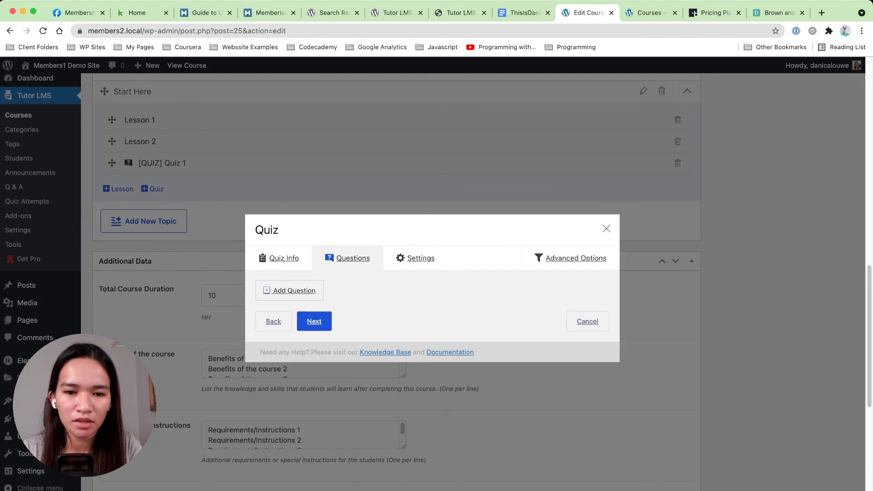
Step: Add a True/False question to Quiz 1 with an answer required and its points displayed
{"action": "key", "text": "Tab"}
{"action": "key", "text": "Return"}
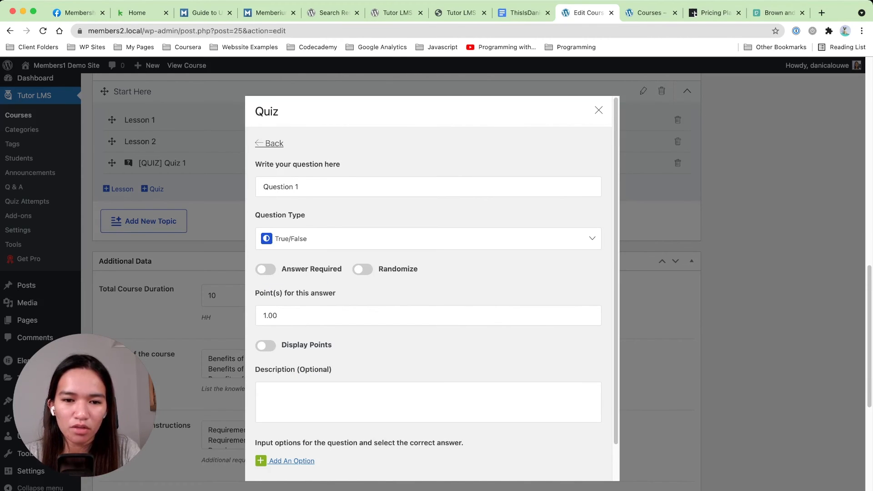
{"action": "left_click", "coordinate": [364, 239]}
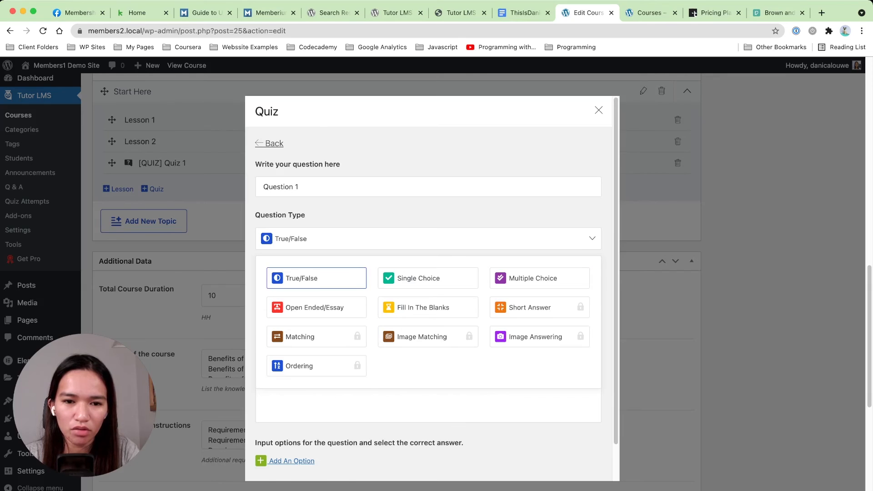
{"action": "left_click", "coordinate": [317, 278]}
{"action": "left_click", "coordinate": [266, 269]}
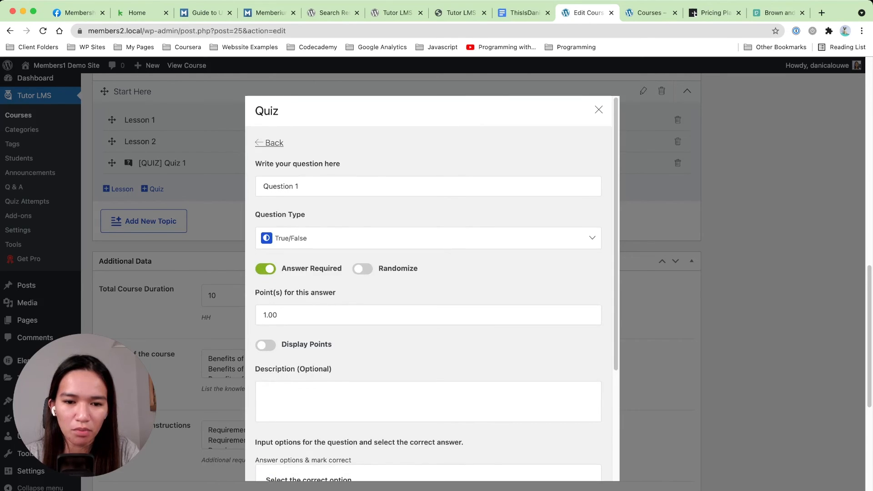
{"action": "left_click", "coordinate": [266, 345]}
Step: Enter "description goes here" as the question's optional description
{"action": "scroll", "coordinate": [427, 291], "scroll_direction": "down", "scroll_amount": 3}
{"action": "left_click", "coordinate": [273, 282]}
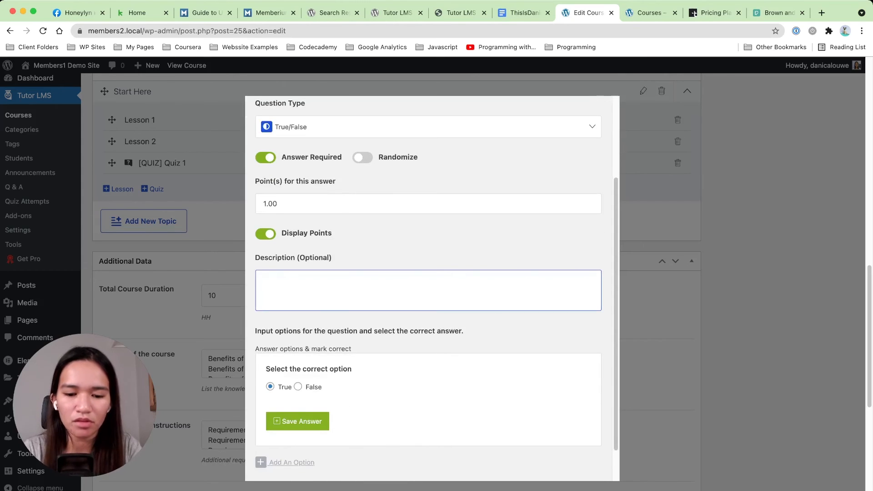
{"action": "type", "text": "description g"}
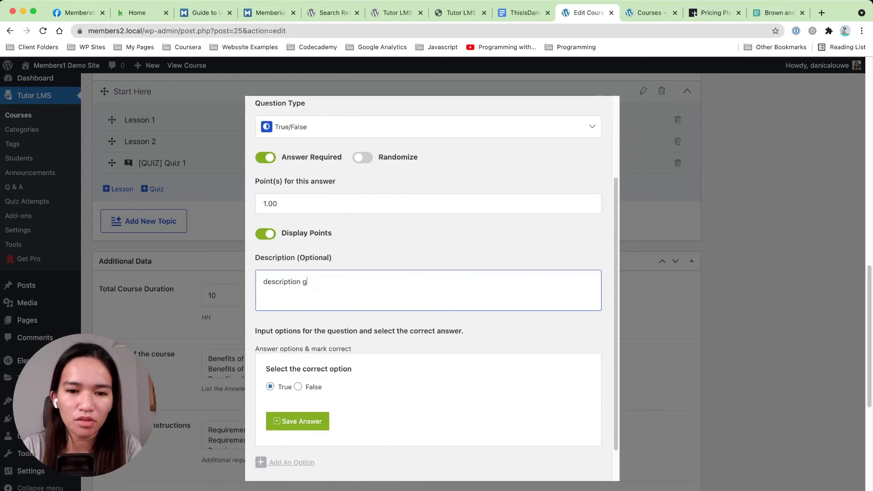
{"action": "type", "text": "oes here"}
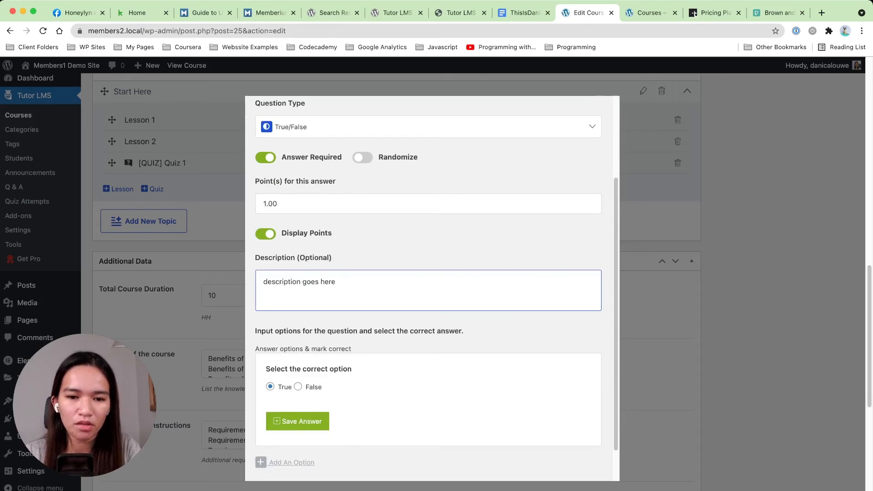
{"action": "scroll", "coordinate": [437, 282], "scroll_direction": "down", "scroll_amount": 2}
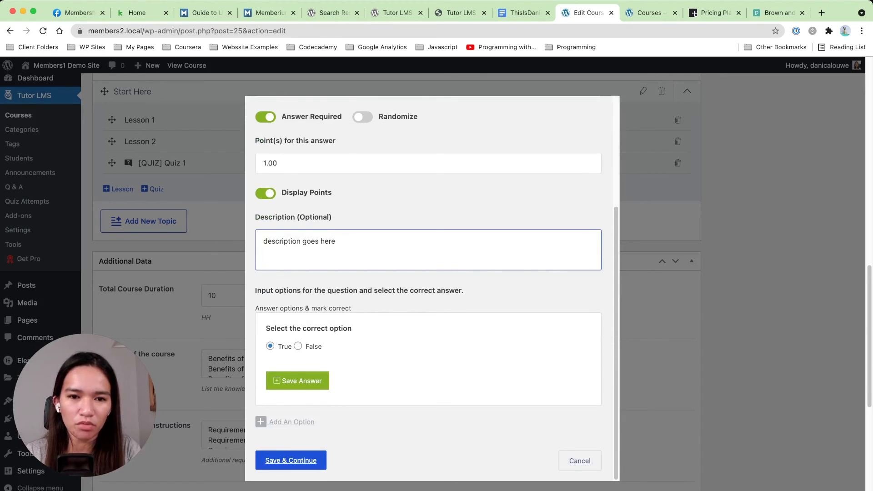
Step: Replace the question's text with "Answer true or false?"
{"action": "scroll", "coordinate": [433, 286], "scroll_direction": "up", "scroll_amount": 4}
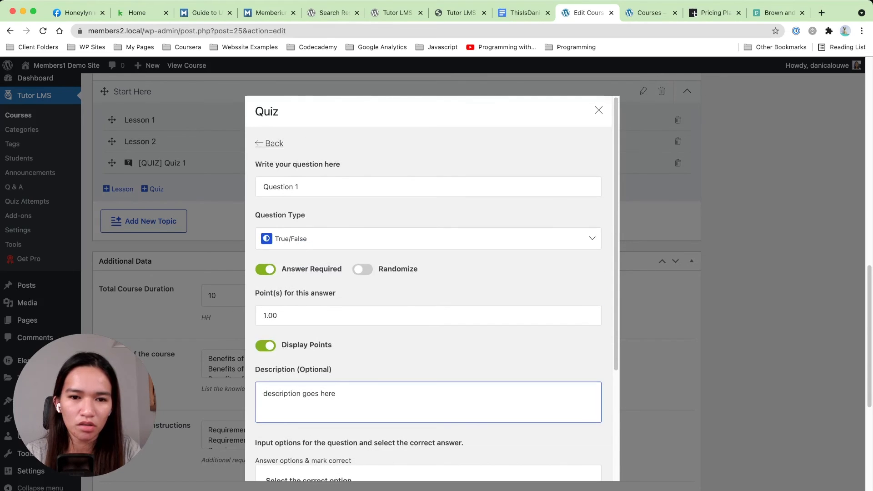
{"action": "left_click", "coordinate": [299, 187]}
{"action": "key", "text": "super+a"}
{"action": "type", "text": "Qh"}
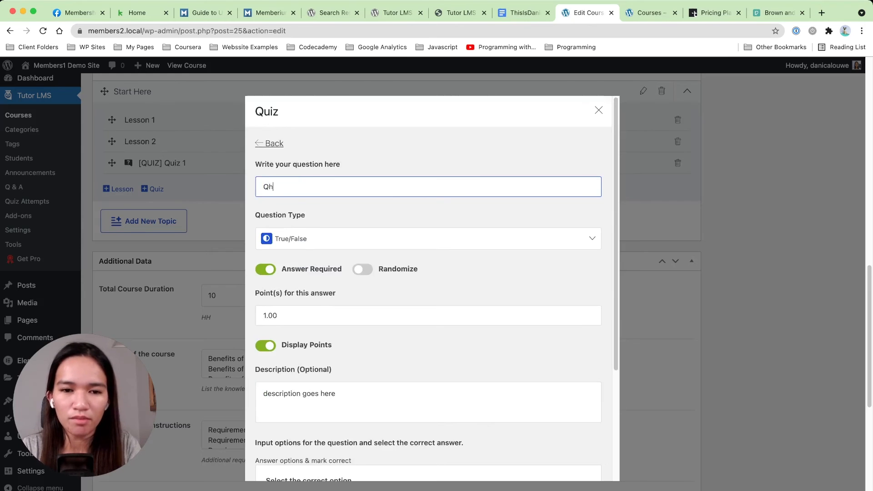
{"action": "key", "text": "super+a"}
{"action": "type", "text": "Answer true or false?"}
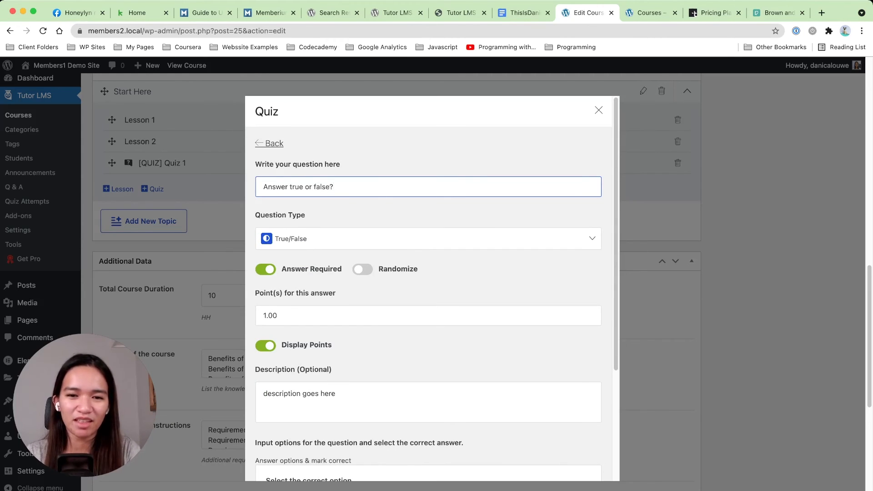
Step: Save True as the correct answer and save the question to the quiz
{"action": "scroll", "coordinate": [433, 289], "scroll_direction": "down", "scroll_amount": 3}
{"action": "scroll", "coordinate": [432, 289], "scroll_direction": "down", "scroll_amount": 2}
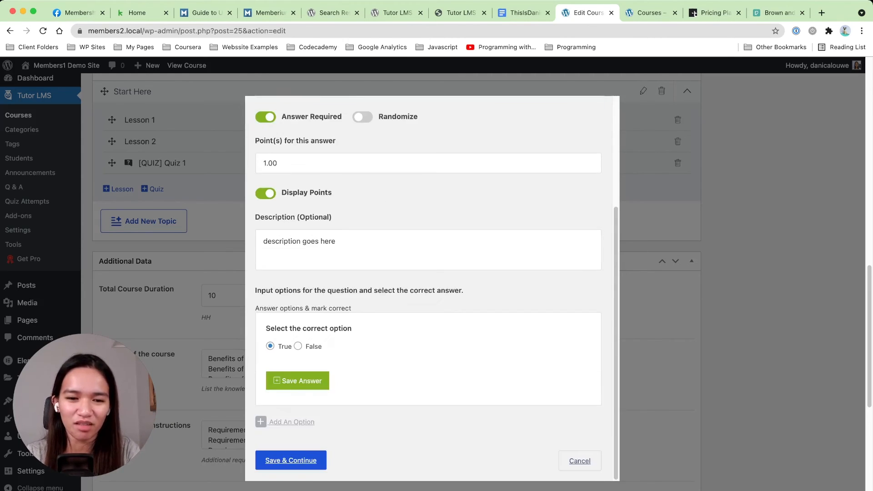
{"action": "left_click", "coordinate": [297, 381]}
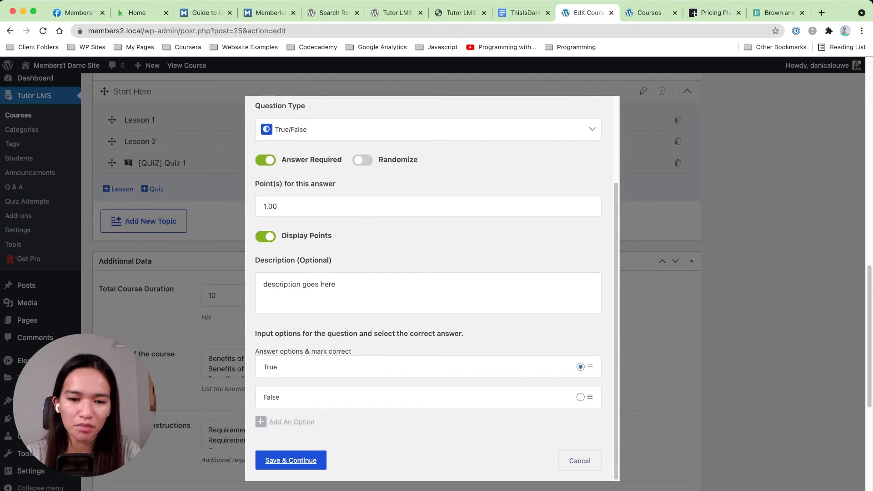
{"action": "left_click", "coordinate": [291, 460]}
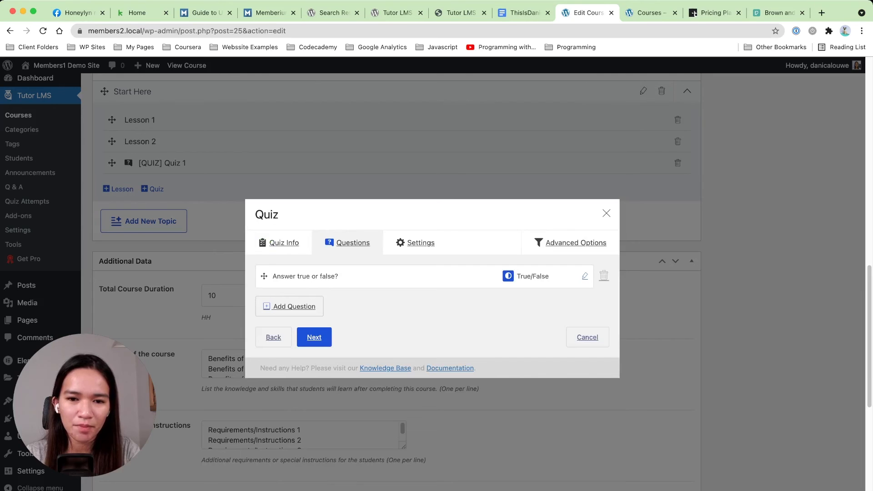
Step: Set Quiz 1's time limit to 10 minutes and its feedback mode to Reveal Mode, and save the quiz settings
{"action": "left_click", "coordinate": [314, 337]}
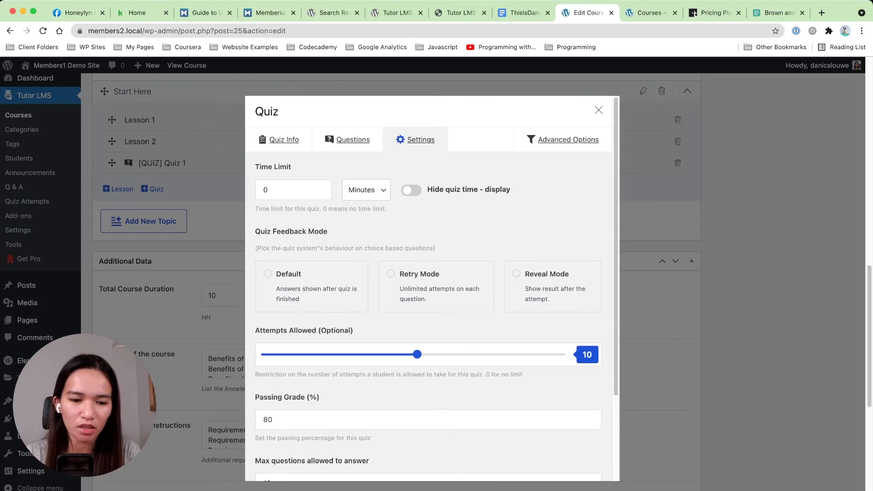
{"action": "left_click", "coordinate": [265, 190]}
{"action": "type", "text": "1"}
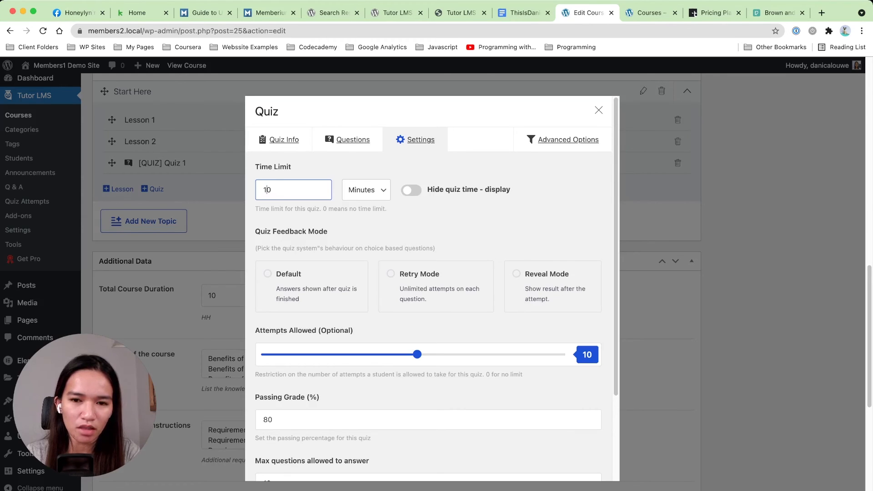
{"action": "left_click", "coordinate": [516, 273]}
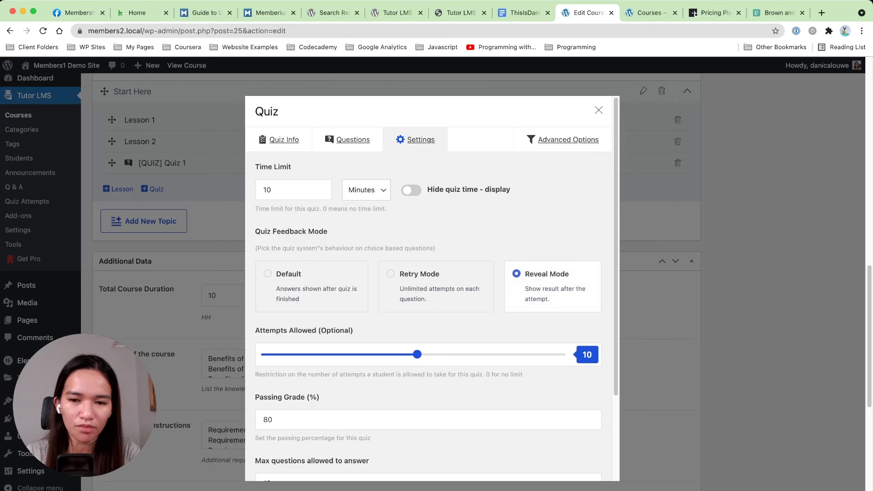
{"action": "scroll", "coordinate": [427, 291], "scroll_direction": "down", "scroll_amount": 5}
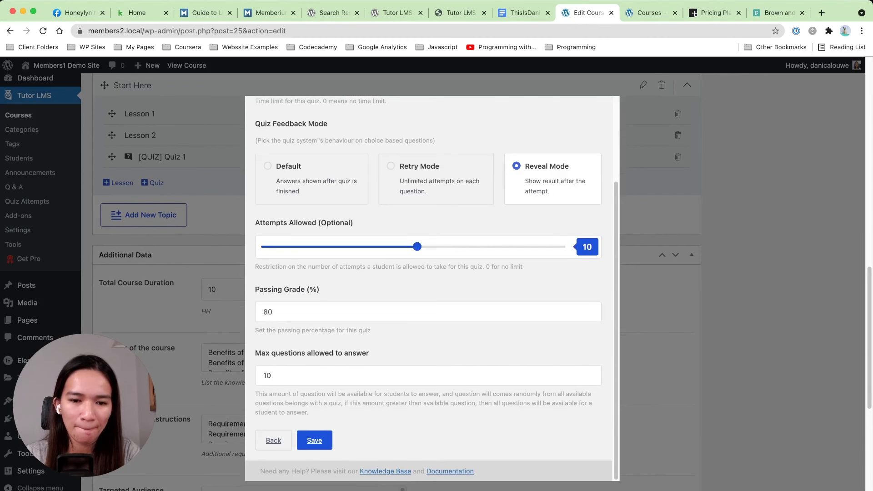
{"action": "left_click", "coordinate": [314, 441]}
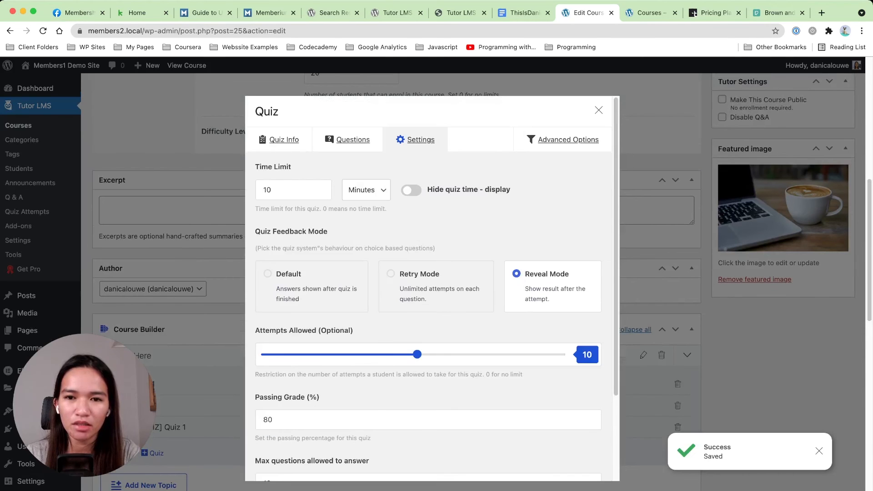
Step: Look over Quiz 1's advanced options and close the quiz editor
{"action": "left_click", "coordinate": [568, 140]}
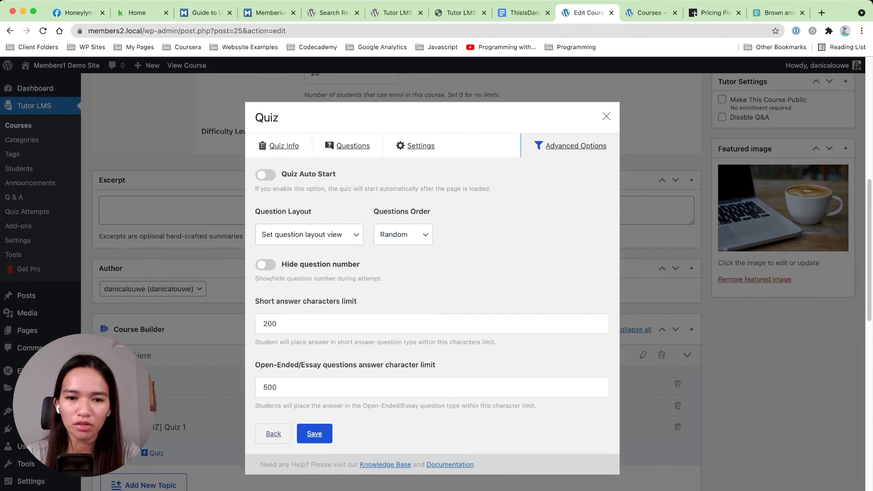
{"action": "scroll", "coordinate": [437, 273], "scroll_direction": "down", "scroll_amount": 3}
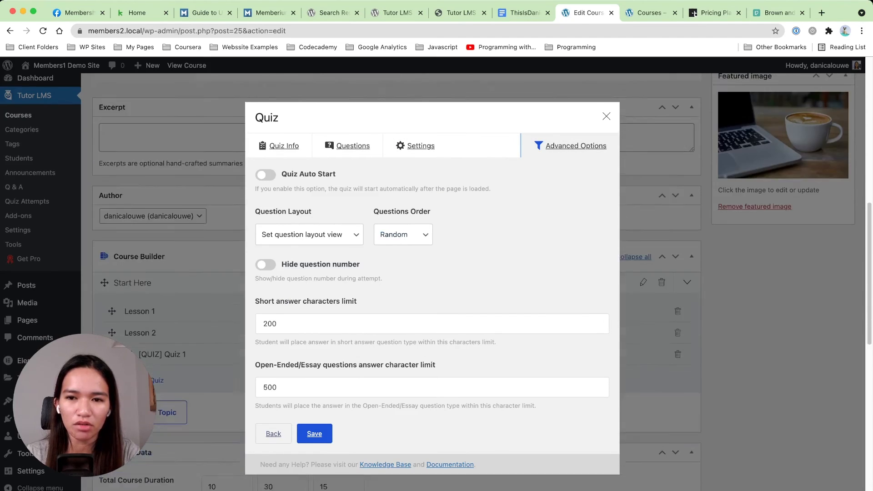
{"action": "key", "text": "Escape"}
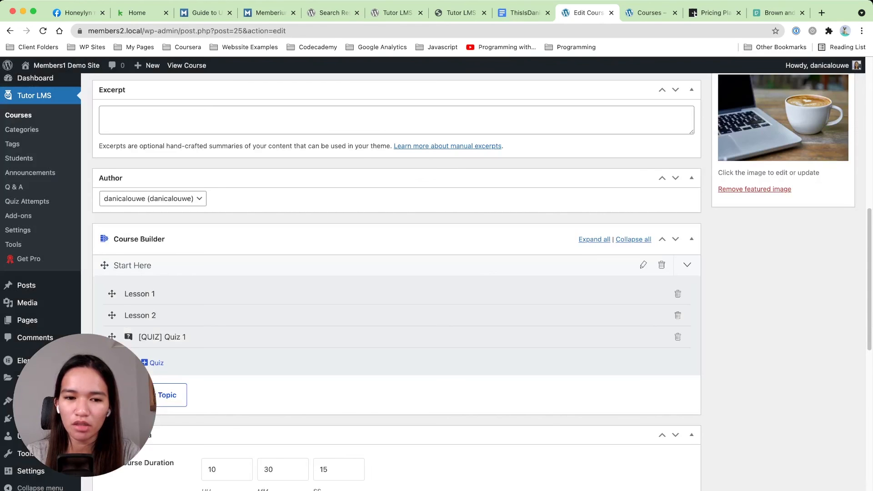
Step: Update Course 1 and reload the public course catalog
{"action": "scroll", "coordinate": [395, 273], "scroll_direction": "up", "scroll_amount": 15}
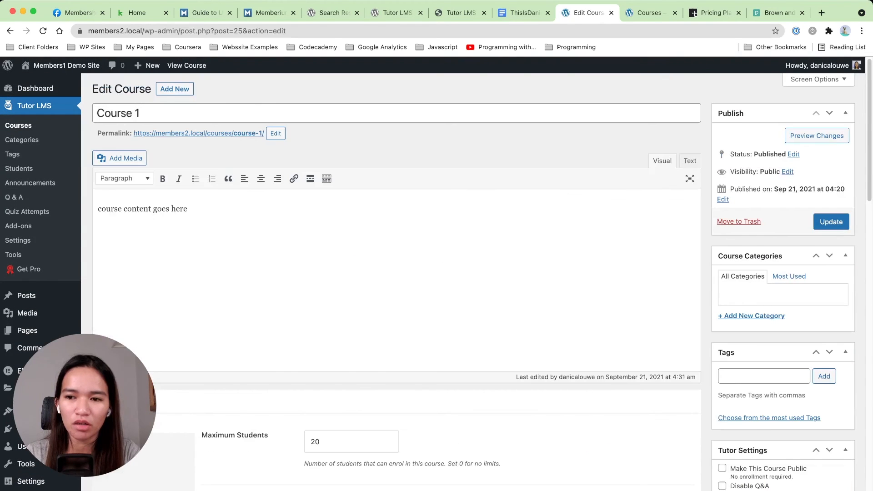
{"action": "left_click", "coordinate": [832, 221]}
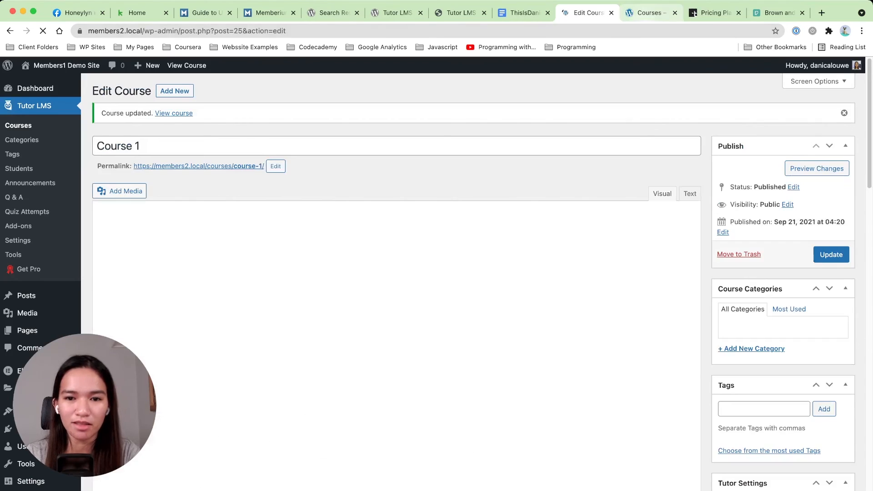
{"action": "left_click", "coordinate": [650, 12]}
{"action": "left_click", "coordinate": [43, 30]}
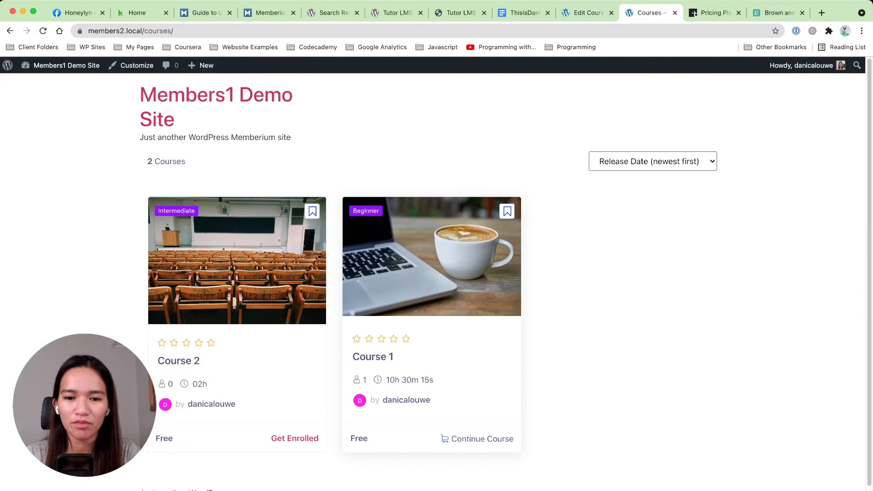
Step: Open Course 1's public page and go to Quiz 1 in its topic list
{"action": "left_click", "coordinate": [432, 256]}
{"action": "scroll", "coordinate": [432, 273], "scroll_direction": "down", "scroll_amount": 8}
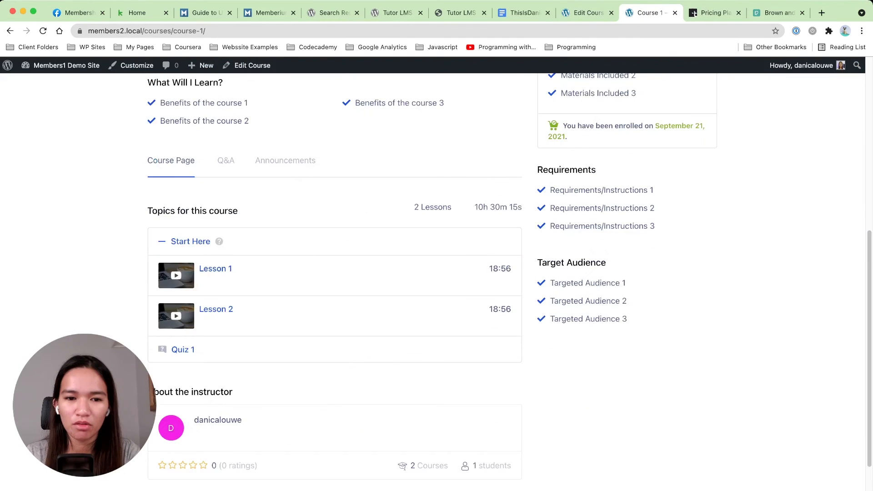
{"action": "scroll", "coordinate": [335, 282], "scroll_direction": "up", "scroll_amount": 1}
{"action": "left_click", "coordinate": [183, 352]}
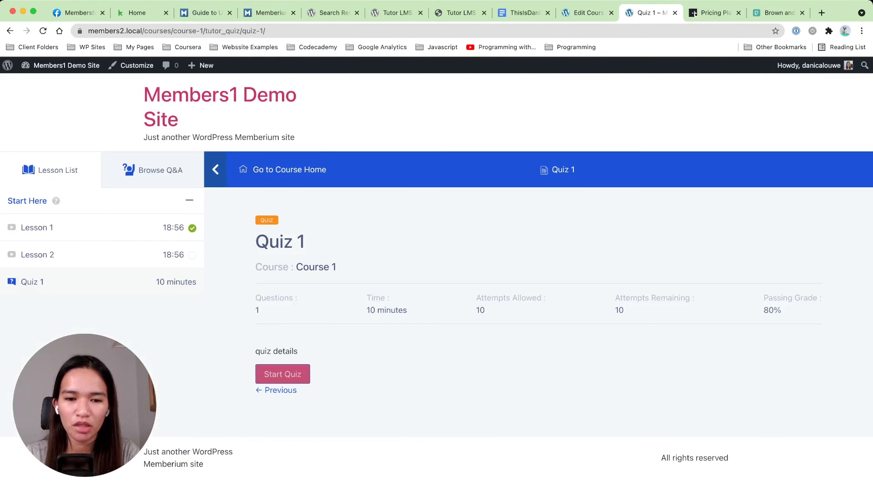
Step: Take Quiz 1 by answering True, submit it and return to the course home
{"action": "left_click", "coordinate": [282, 374]}
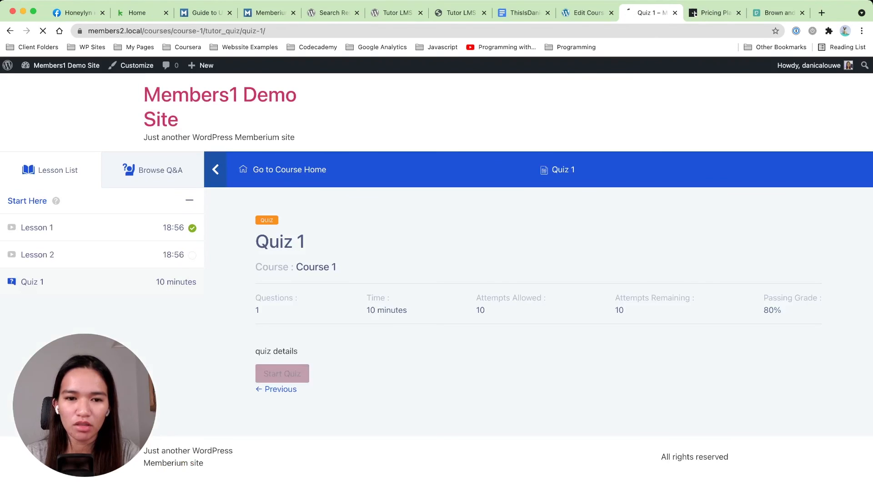
{"action": "scroll", "coordinate": [437, 273], "scroll_direction": "down", "scroll_amount": 3}
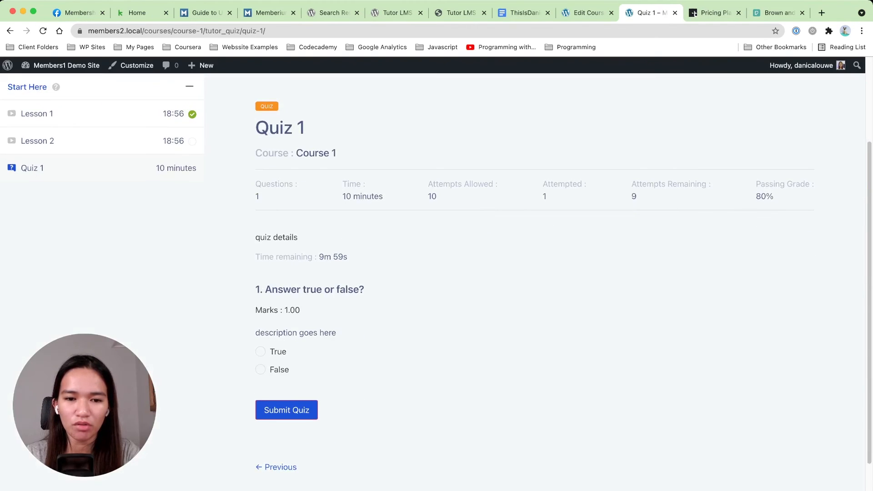
{"action": "left_click", "coordinate": [260, 351]}
{"action": "left_click", "coordinate": [287, 410]}
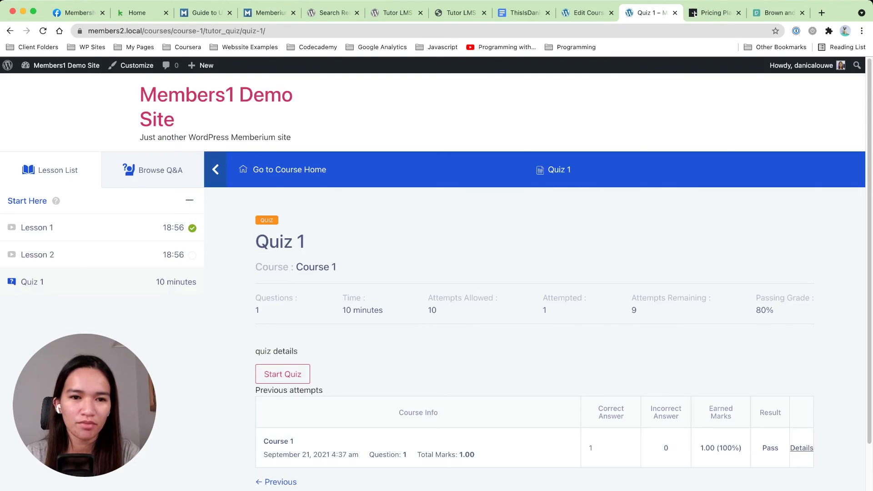
{"action": "left_click", "coordinate": [289, 170]}
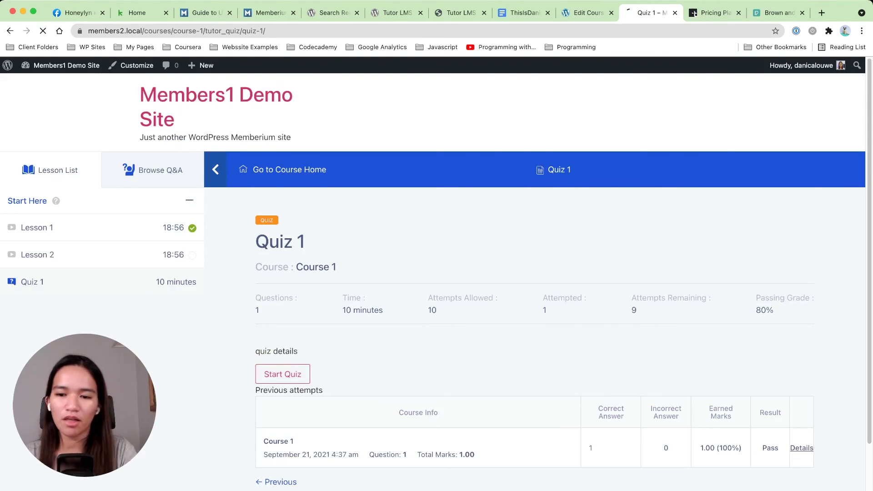